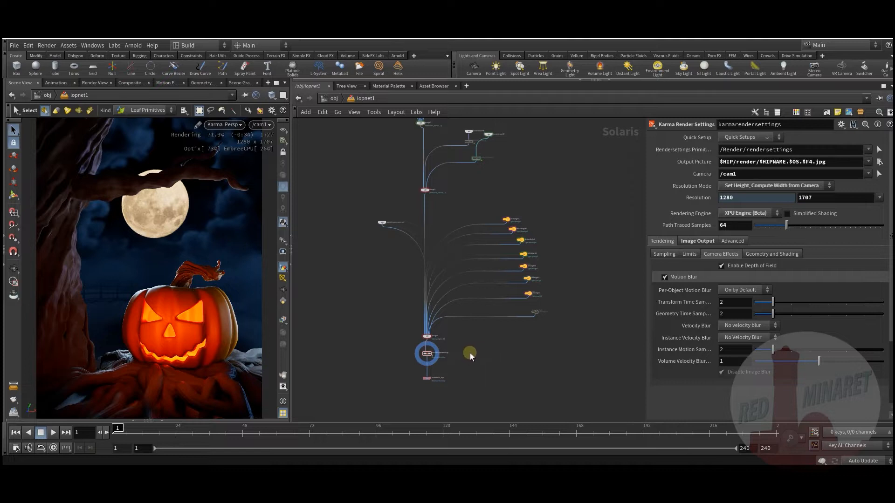
Select the eight light nodes feeding the lower merge in the Solaris network and look over their setup
{"action": "middle_click_drag", "start_coordinate": [465, 353], "coordinate": [487, 373]}
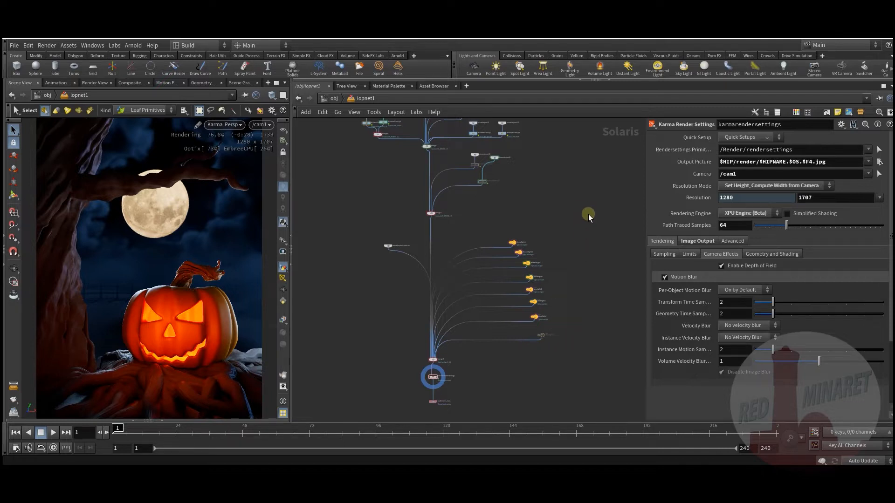
{"action": "left_click_drag", "start_coordinate": [588, 223], "coordinate": [519, 368]}
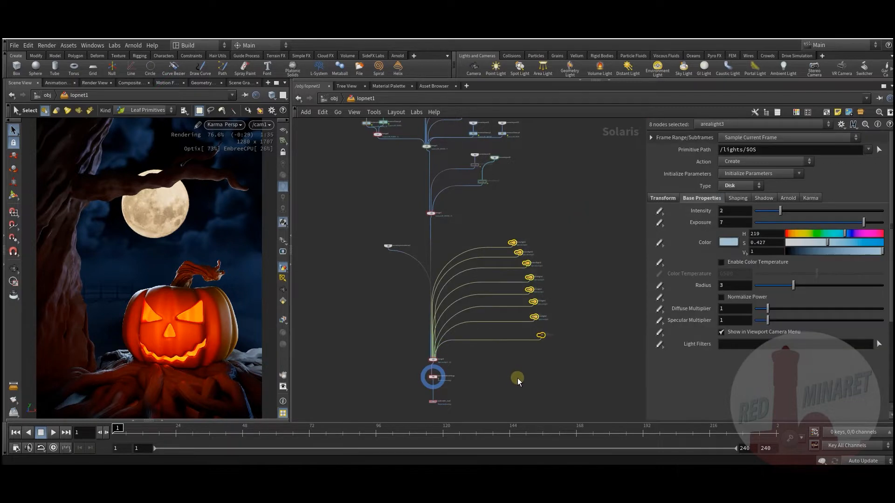
{"action": "middle_click_drag", "start_coordinate": [518, 373], "coordinate": [527, 357]}
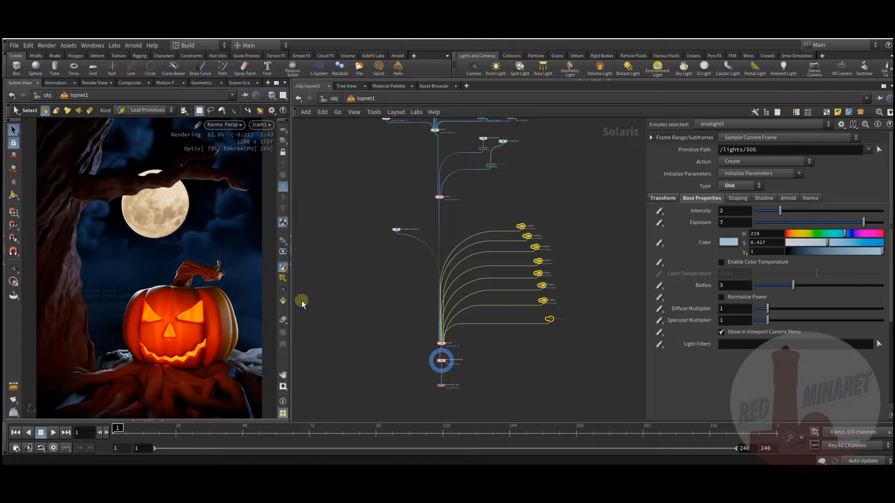
{"action": "middle_click_drag", "start_coordinate": [520, 359], "coordinate": [499, 374]}
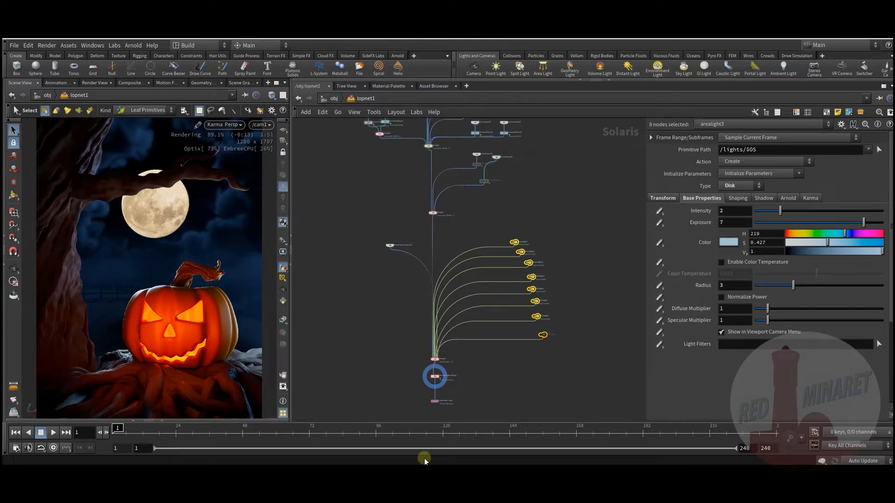
Switch to FastStone Image Viewer to compare the reference halloween_09.jpg with the Karma render, and return to Houdini
{"action": "key", "text": "alt+Tab"}
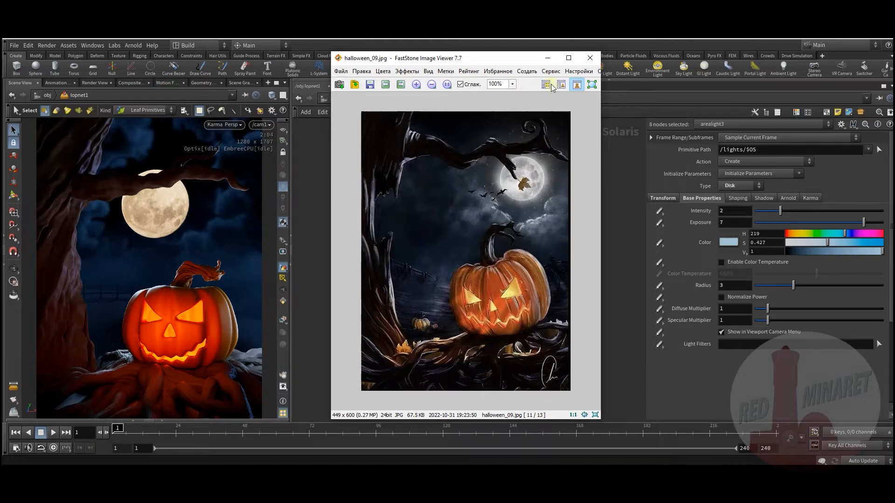
{"action": "left_click", "coordinate": [548, 57]}
{"action": "middle_click_drag", "start_coordinate": [569, 286], "coordinate": [560, 306]}
{"action": "middle_click_drag", "start_coordinate": [527, 242], "coordinate": [550, 265]}
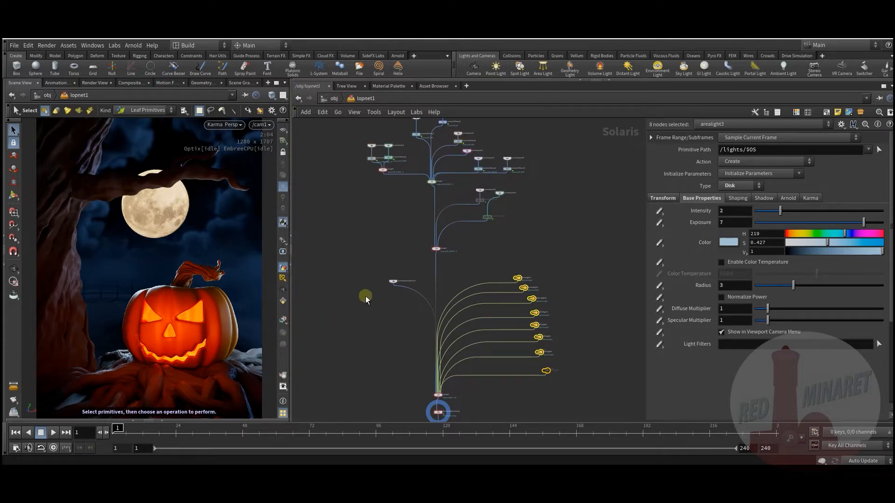
Reselect all the area light nodes in the Solaris network to examine the lighting branch
{"action": "middle_click_drag", "start_coordinate": [387, 320], "coordinate": [373, 308]}
{"action": "left_click_drag", "start_coordinate": [585, 249], "coordinate": [490, 381]}
{"action": "left_click", "coordinate": [529, 377]}
{"action": "left_click_drag", "start_coordinate": [581, 235], "coordinate": [489, 379]}
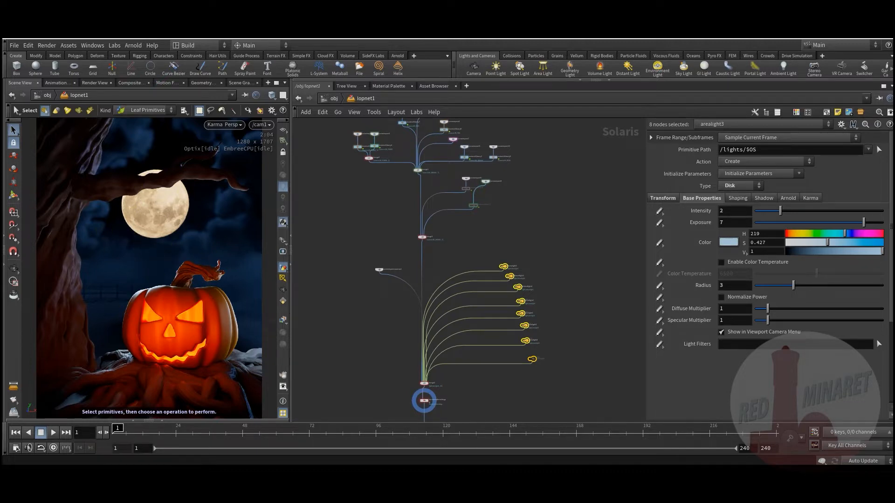
Bring the halloween_09.jpg reference up again to check it against the render, and go back to the Solaris network
{"action": "key", "text": "alt+Tab"}
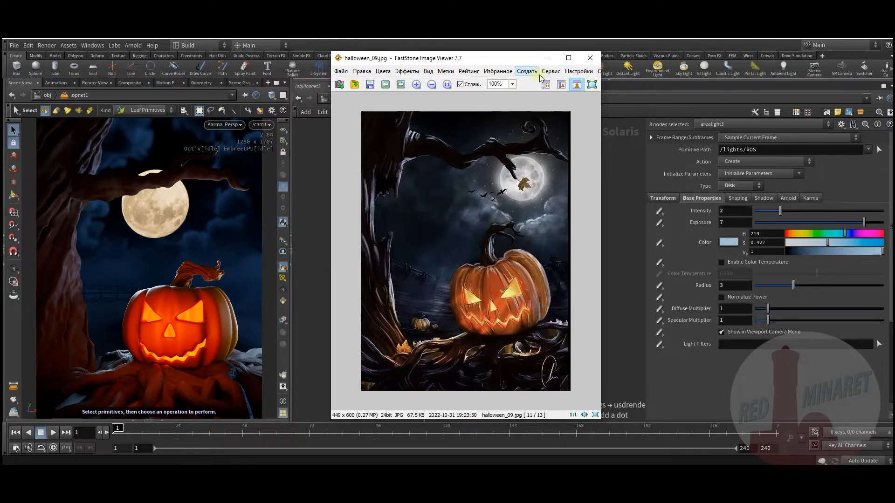
{"action": "left_click", "coordinate": [548, 57]}
{"action": "middle_click_drag", "start_coordinate": [381, 317], "coordinate": [405, 306]}
{"action": "middle_click_drag", "start_coordinate": [373, 254], "coordinate": [383, 236]}
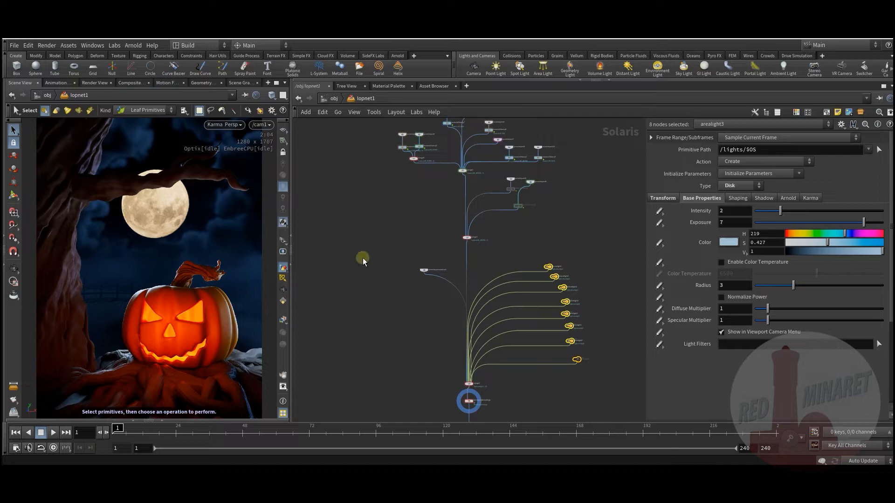
{"action": "middle_click_drag", "start_coordinate": [372, 199], "coordinate": [374, 210]}
{"action": "middle_click_drag", "start_coordinate": [359, 242], "coordinate": [356, 253]}
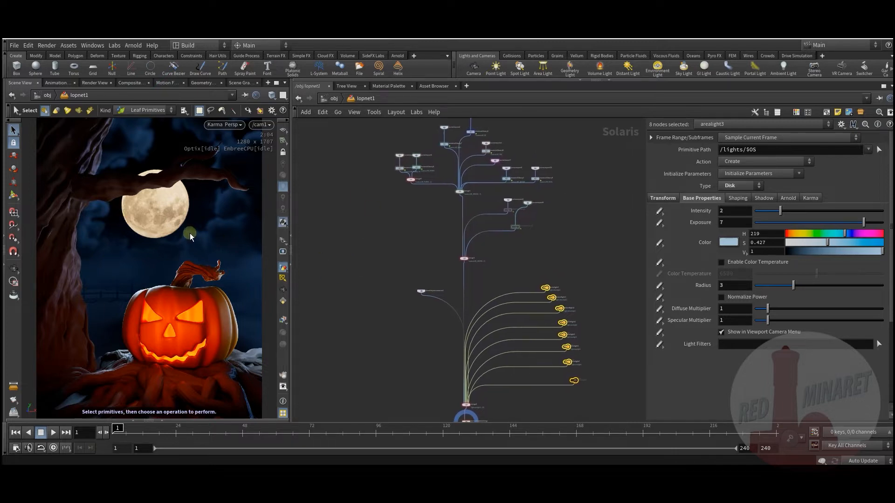
{"action": "middle_click_drag", "start_coordinate": [356, 166], "coordinate": [355, 167]}
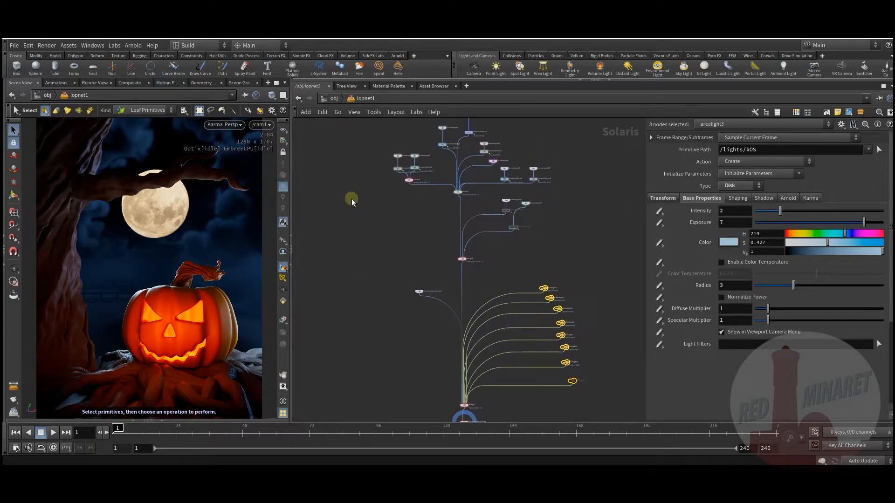
Go up to the obj level and examine the scene's geometry objects, including PUMKIN, PMKN_TIP, GROUND and MOON
{"action": "left_click", "coordinate": [334, 99]}
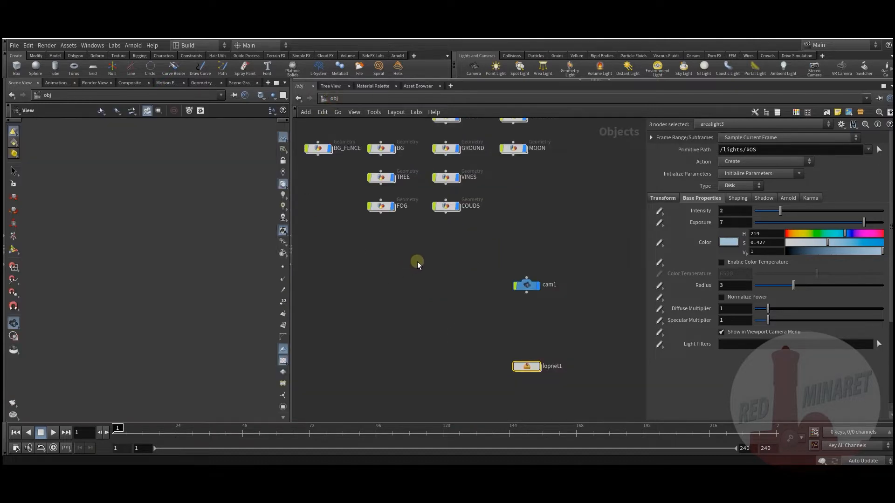
{"action": "middle_click_drag", "start_coordinate": [406, 269], "coordinate": [398, 336]}
{"action": "middle_click_drag", "start_coordinate": [497, 269], "coordinate": [492, 304]}
{"action": "middle_click_drag", "start_coordinate": [409, 197], "coordinate": [399, 213]}
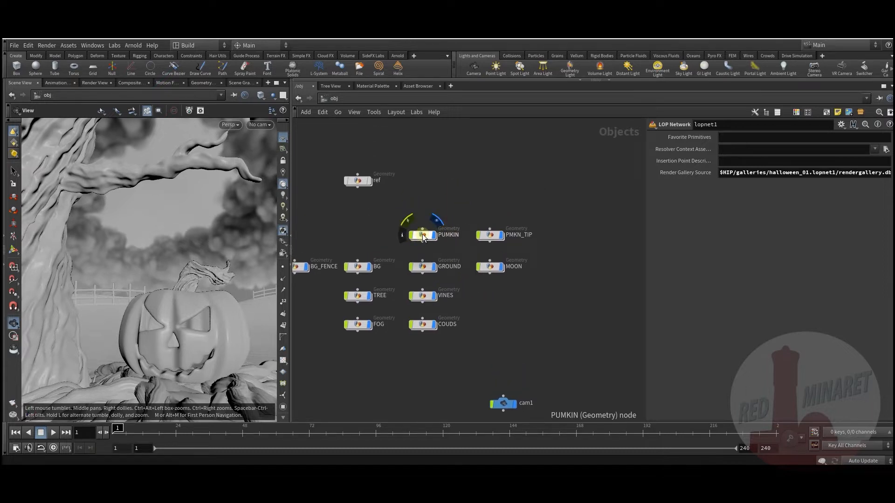
{"action": "middle_click_drag", "start_coordinate": [480, 304], "coordinate": [535, 303]}
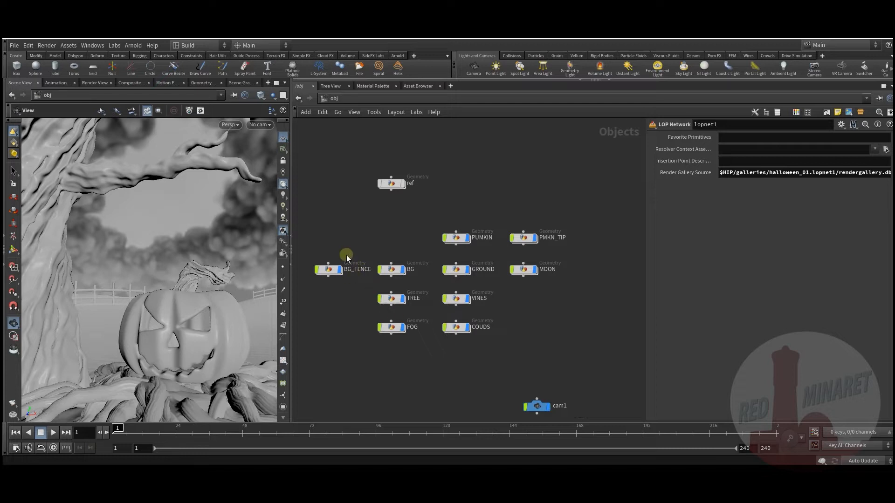
{"action": "left_click_drag", "start_coordinate": [306, 255], "coordinate": [547, 286]}
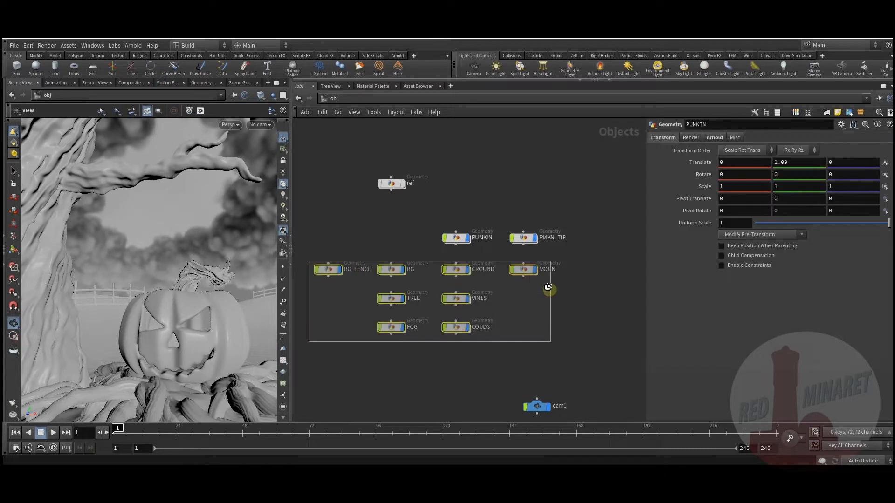
{"action": "left_click", "coordinate": [536, 271]}
{"action": "left_click", "coordinate": [535, 238]}
{"action": "left_click", "coordinate": [480, 293]}
Enter the PUMKIN geometry network and display the tube1 node framed in the viewport
{"action": "middle_click_drag", "start_coordinate": [420, 257], "coordinate": [413, 272]}
{"action": "double_click", "coordinate": [450, 257]}
{"action": "middle_click_drag", "start_coordinate": [569, 284], "coordinate": [455, 371]}
{"action": "middle_click_drag", "start_coordinate": [518, 267], "coordinate": [511, 287]}
{"action": "scroll", "coordinate": [463, 241], "scroll_direction": "up", "scroll_amount": 3}
{"action": "scroll", "coordinate": [465, 241], "scroll_direction": "up", "scroll_amount": 5}
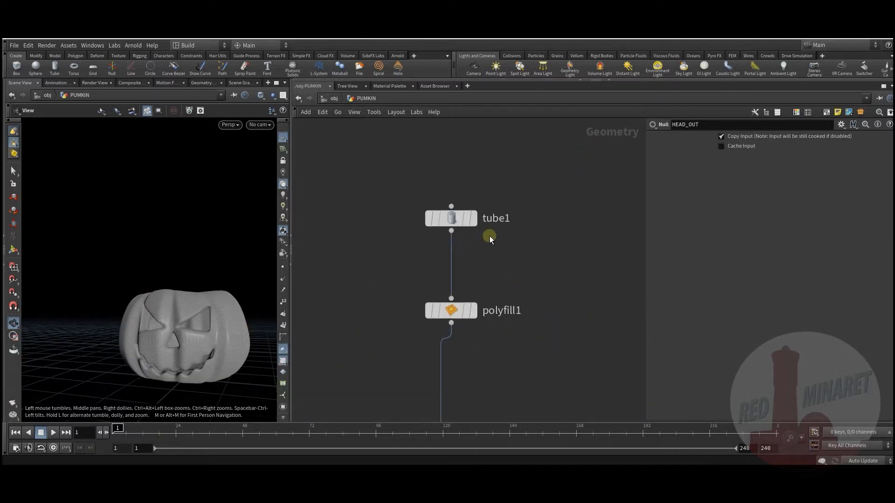
{"action": "left_click", "coordinate": [476, 231]}
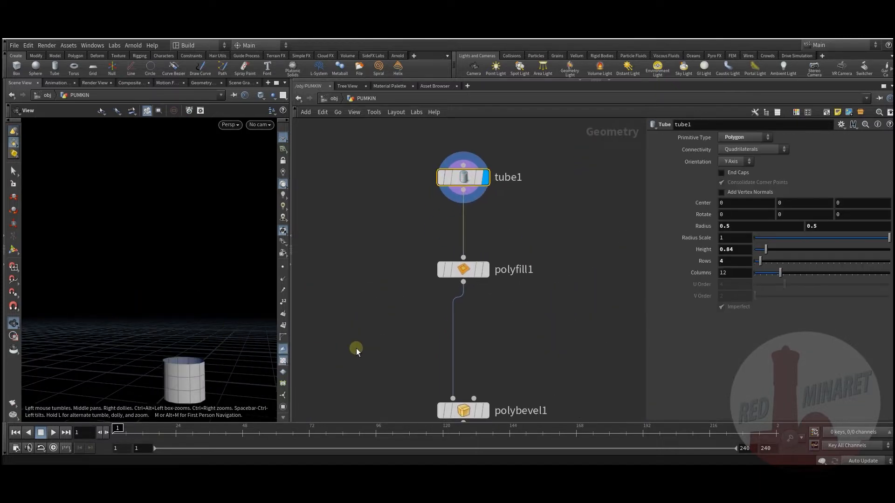
{"action": "left_click_drag", "start_coordinate": [186, 360], "coordinate": [166, 300]}
{"action": "key", "text": "space+g"}
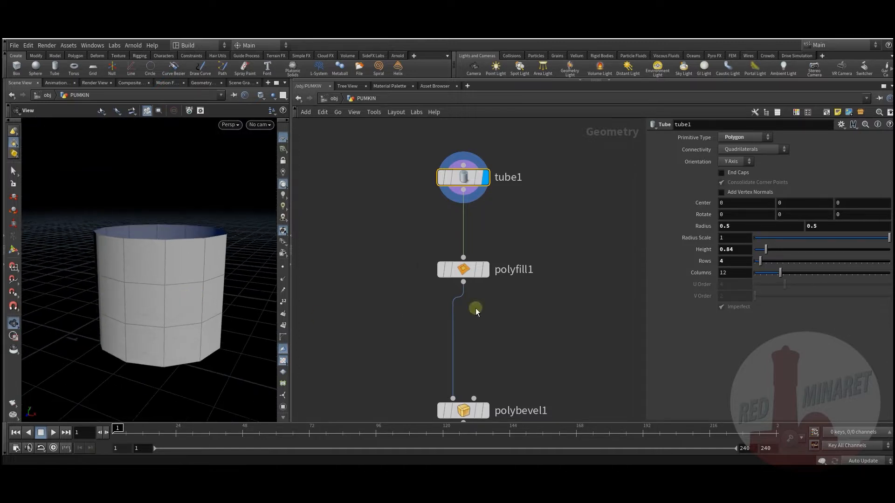
Display the polyfill1 node and inspect the capped tube and its Triangle Fan fill settings
{"action": "left_click", "coordinate": [486, 271]}
{"action": "left_click", "coordinate": [466, 272]}
{"action": "left_click_drag", "start_coordinate": [200, 264], "coordinate": [196, 294]}
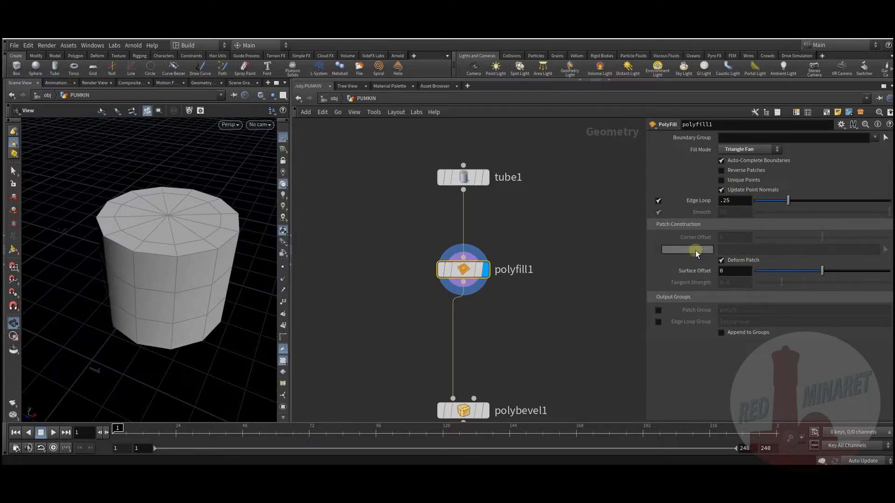
{"action": "left_click_drag", "start_coordinate": [146, 252], "coordinate": [170, 250]}
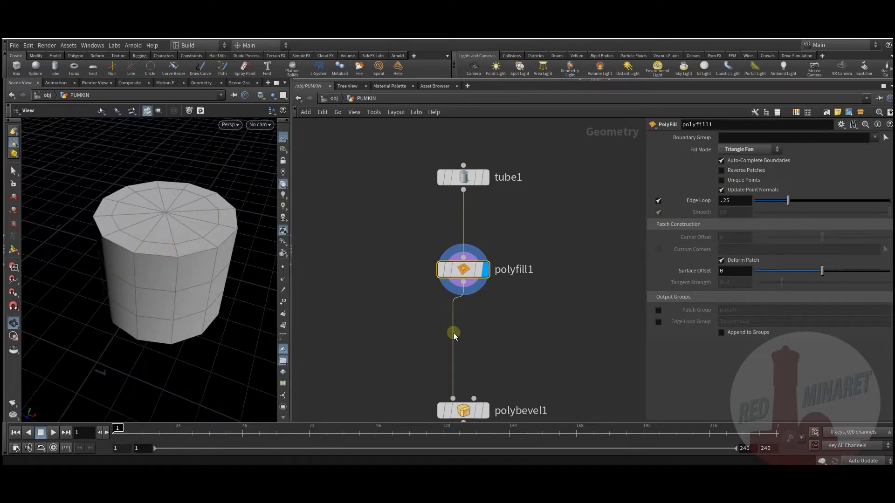
Display polybevel1 to inspect the rounded tube edges, and move its node farther above top_grp
{"action": "middle_click_drag", "start_coordinate": [454, 336], "coordinate": [438, 248]}
{"action": "left_click", "coordinate": [468, 323]}
{"action": "left_click_drag", "start_coordinate": [162, 295], "coordinate": [311, 299]}
{"action": "middle_click_drag", "start_coordinate": [472, 376], "coordinate": [473, 339]}
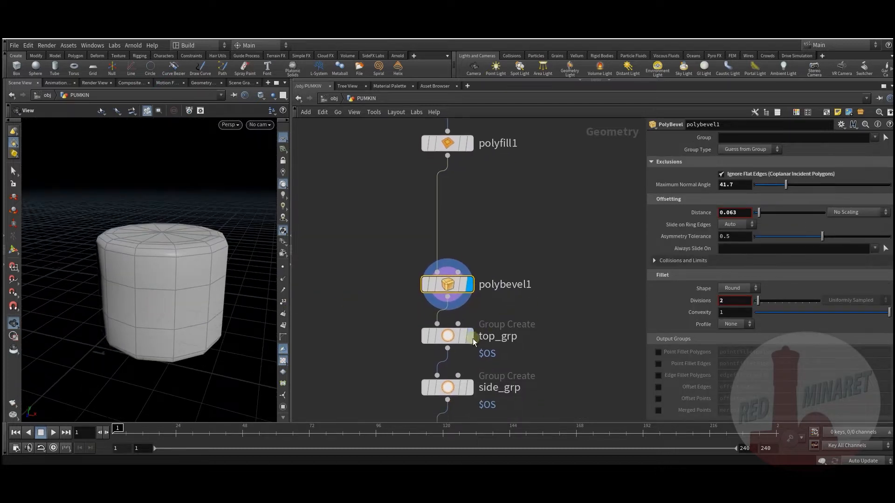
{"action": "left_click_drag", "start_coordinate": [448, 285], "coordinate": [449, 247]}
{"action": "middle_click_drag", "start_coordinate": [488, 340], "coordinate": [480, 285]}
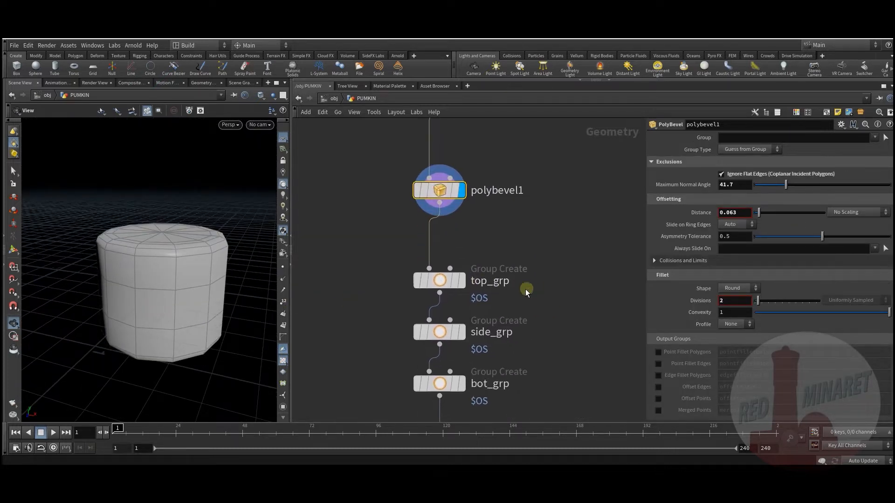
Display the top_grp and side_grp nodes in turn and inspect their point-group bounding boxes on the mesh
{"action": "left_click", "coordinate": [462, 280]}
{"action": "left_click", "coordinate": [441, 281]}
{"action": "left_click_drag", "start_coordinate": [191, 294], "coordinate": [158, 274]}
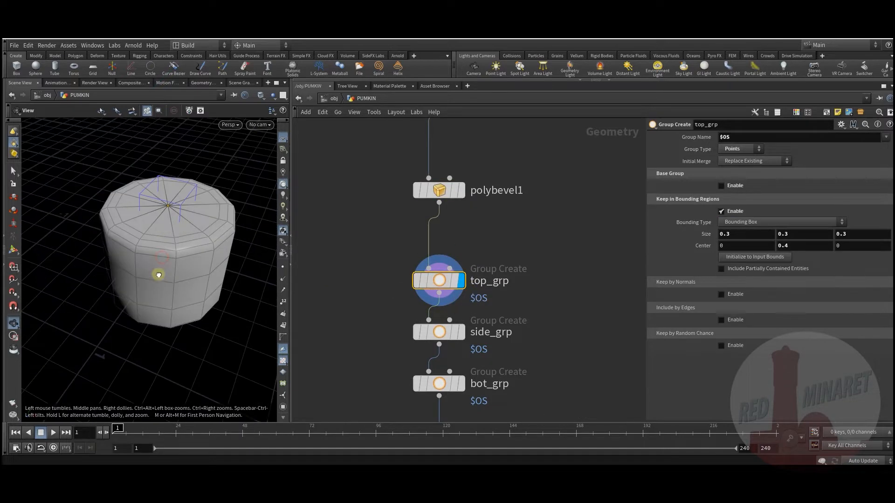
{"action": "left_click", "coordinate": [462, 332]}
{"action": "left_click", "coordinate": [440, 332]}
{"action": "left_click_drag", "start_coordinate": [246, 334], "coordinate": [219, 298]}
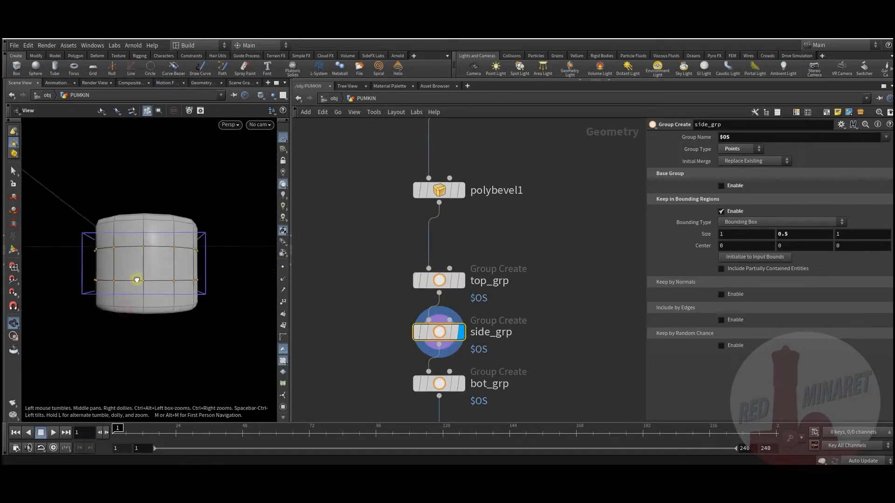
Display the bot_grp node and examine its bounding box from underneath the mesh
{"action": "left_click", "coordinate": [462, 383]}
{"action": "left_click", "coordinate": [446, 385]}
{"action": "left_click_drag", "start_coordinate": [116, 331], "coordinate": [304, 334]}
{"action": "middle_click_drag", "start_coordinate": [572, 389], "coordinate": [544, 280]}
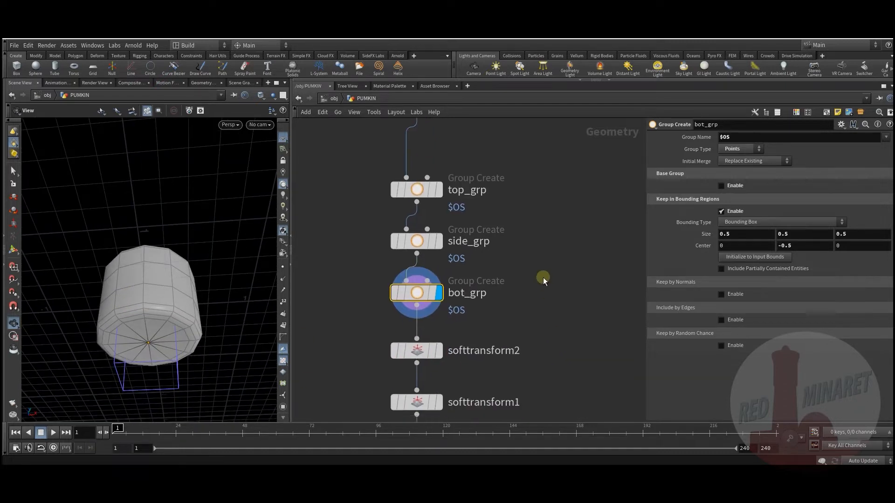
Display softtransform2 and softtransform1 in turn to inspect how the side and top groups are reshaped
{"action": "middle_click_drag", "start_coordinate": [544, 340], "coordinate": [561, 233]}
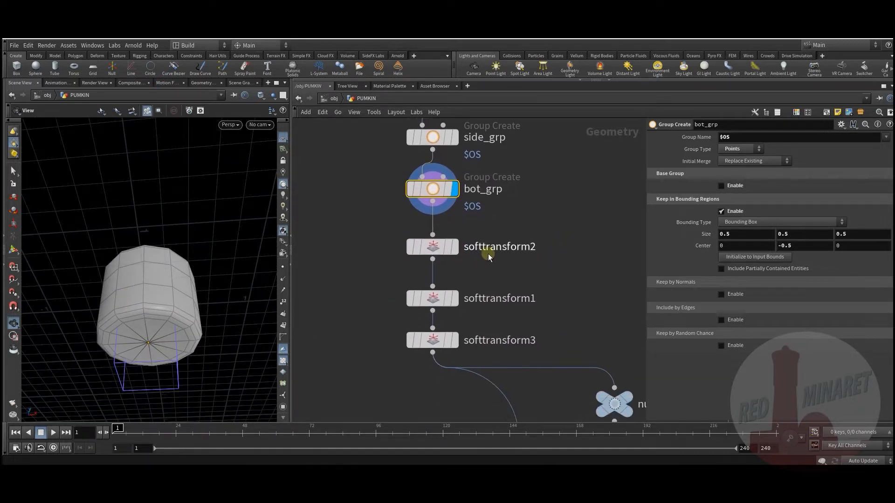
{"action": "left_click", "coordinate": [455, 254]}
{"action": "mouse_move", "coordinate": [166, 317]}
{"action": "left_mouse_down"}
{"action": "mouse_move", "coordinate": [166, 325]}
{"action": "mouse_move", "coordinate": [181, 252]}
{"action": "mouse_move", "coordinate": [174, 326]}
{"action": "left_mouse_up"}
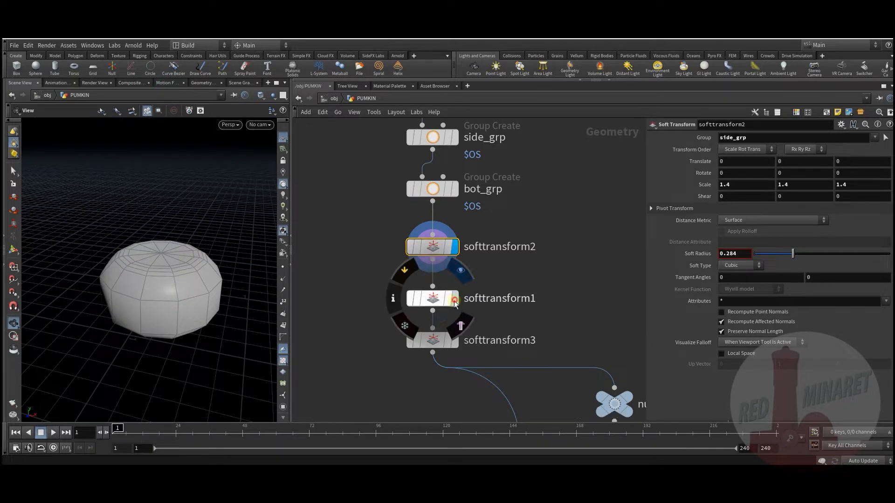
{"action": "left_click", "coordinate": [455, 300]}
{"action": "left_click", "coordinate": [429, 302]}
{"action": "left_click_drag", "start_coordinate": [168, 292], "coordinate": [174, 242]}
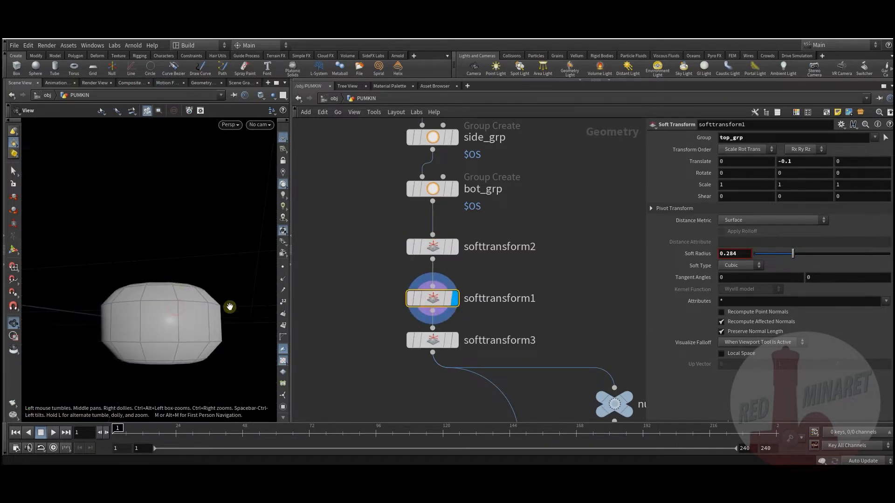
Display softtransform3 and inspect the resulting pumpkin base shape from several angles
{"action": "left_click", "coordinate": [456, 341]}
{"action": "left_click", "coordinate": [443, 345]}
{"action": "left_click_drag", "start_coordinate": [274, 350], "coordinate": [169, 331]}
Display the subdivide1 node further down the network and inspect the smoothed pumpkin body
{"action": "scroll", "coordinate": [395, 305], "scroll_direction": "down", "scroll_amount": 5}
{"action": "middle_click_drag", "start_coordinate": [401, 294], "coordinate": [379, 243]}
{"action": "scroll", "coordinate": [456, 293], "scroll_direction": "up", "scroll_amount": 2}
{"action": "left_click", "coordinate": [447, 303]}
{"action": "middle_click_drag", "start_coordinate": [425, 286], "coordinate": [429, 305]}
{"action": "left_click_drag", "start_coordinate": [219, 298], "coordinate": [196, 293]}
{"action": "middle_click_drag", "start_coordinate": [481, 286], "coordinate": [470, 321]}
Display null1 and the dissolve1 node below it, and turn on point display in the viewport
{"action": "mouse_move", "coordinate": [477, 227]}
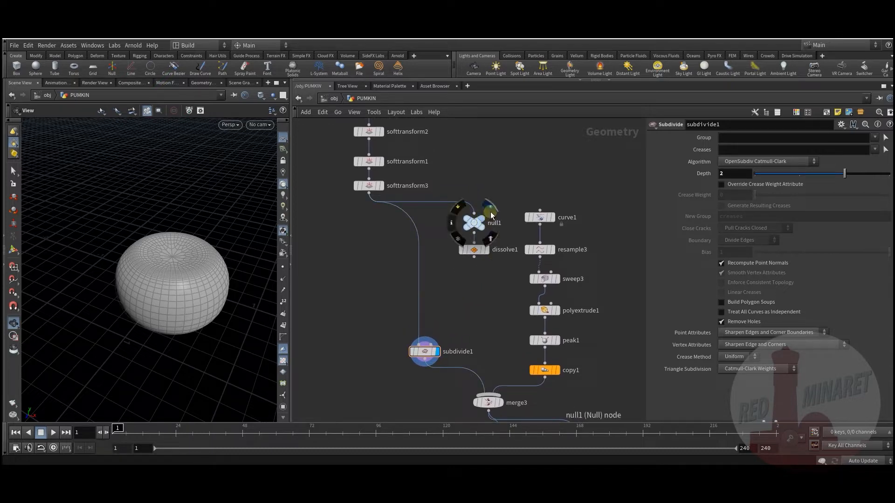
{"action": "key", "text": "r"}
{"action": "left_click", "coordinate": [477, 225]}
{"action": "left_click", "coordinate": [487, 250]}
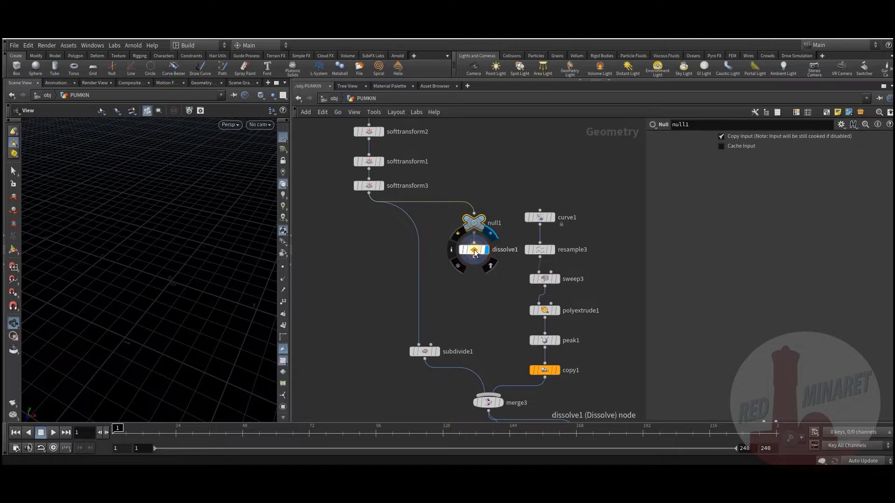
{"action": "left_click", "coordinate": [476, 250]}
{"action": "left_click_drag", "start_coordinate": [182, 291], "coordinate": [190, 263]}
{"action": "left_click", "coordinate": [281, 268]}
{"action": "left_click_drag", "start_coordinate": [201, 303], "coordinate": [187, 327]}
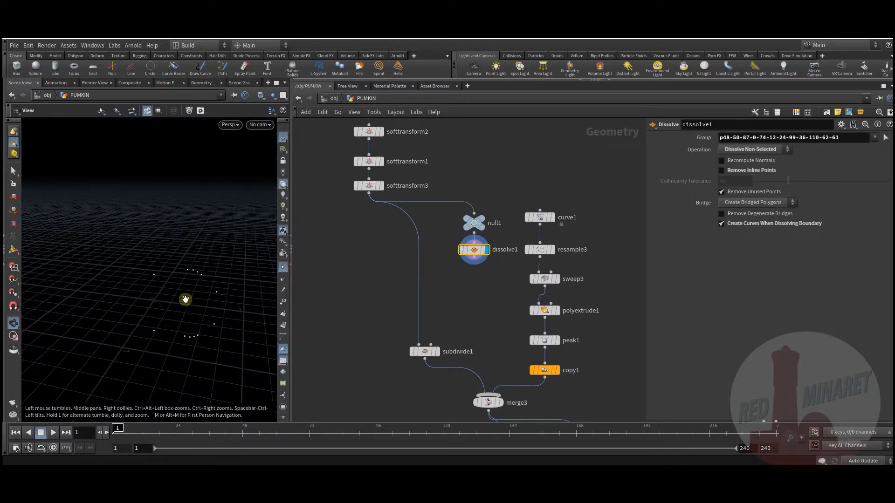
Display softtransform3 again to see where the profile points lie on the pumpkin mesh
{"action": "left_click", "coordinate": [382, 186]}
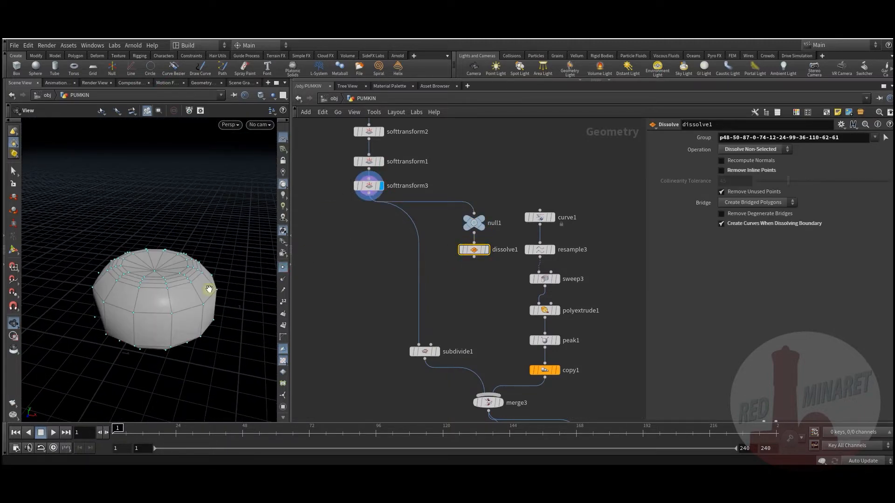
{"action": "left_click_drag", "start_coordinate": [220, 290], "coordinate": [198, 315]}
{"action": "middle_click_drag", "start_coordinate": [452, 298], "coordinate": [425, 294]}
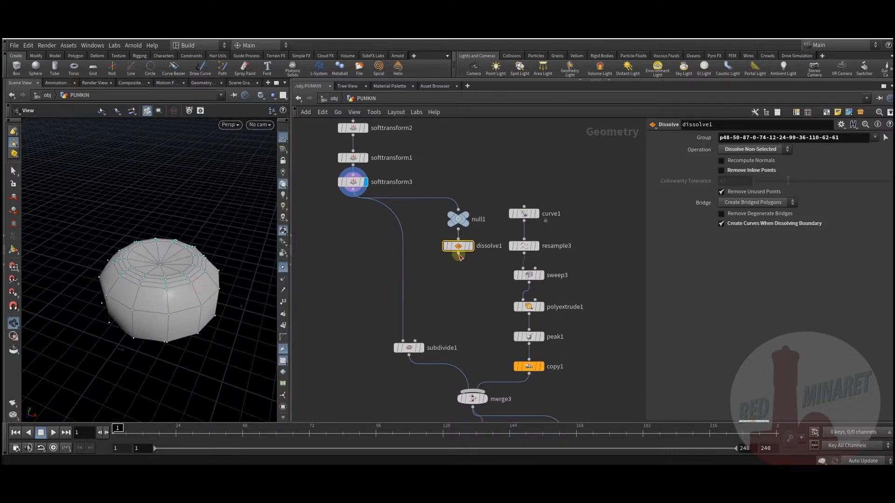
Display the isolated points of dissolve1, followed by the curve1 profile drawn through them
{"action": "left_click", "coordinate": [469, 245]}
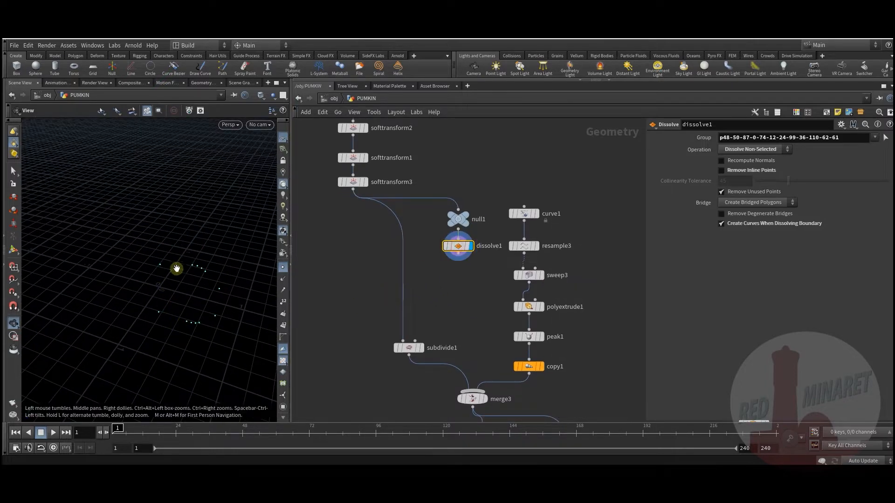
{"action": "left_click", "coordinate": [536, 215]}
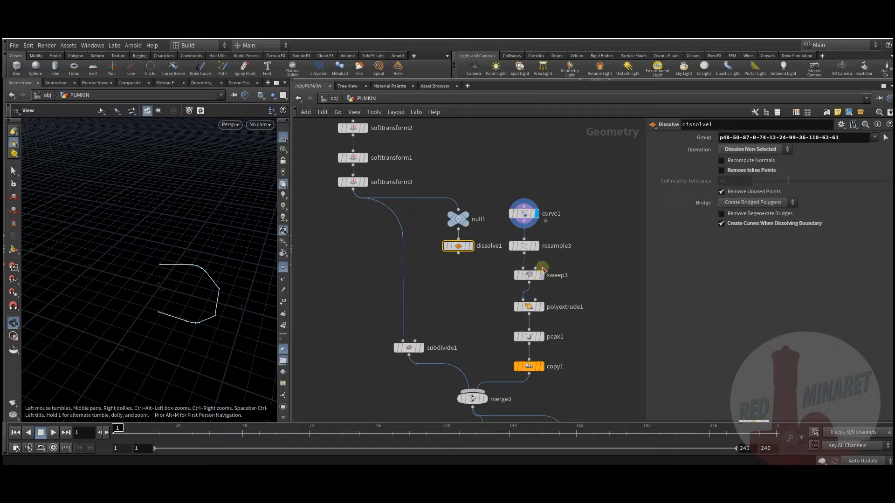
Display resample3, followed by sweep3, and inspect the ribbon swept along the profile curve together with the sweep's settings
{"action": "left_click", "coordinate": [542, 368]}
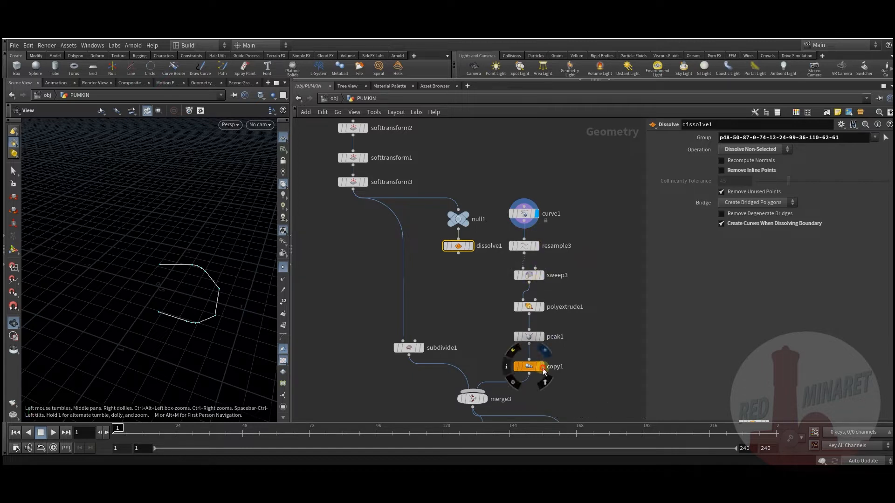
{"action": "left_click", "coordinate": [536, 245]}
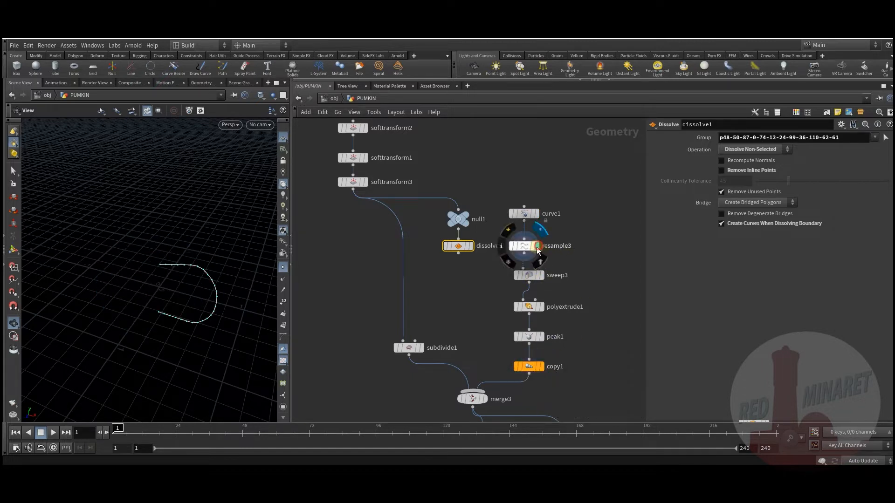
{"action": "left_click", "coordinate": [541, 275]}
{"action": "left_click", "coordinate": [528, 275]}
{"action": "left_click_drag", "start_coordinate": [137, 297], "coordinate": [200, 286]}
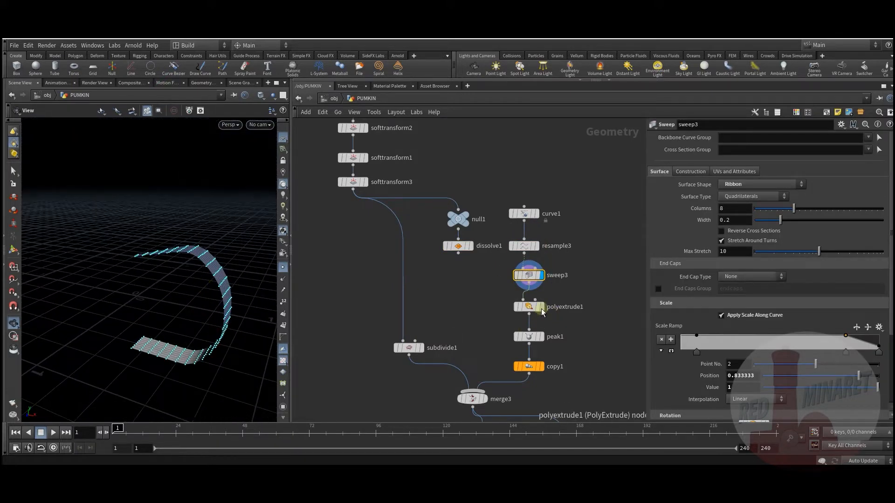
Display polyextrude1, followed by peak1, and review the extrusion and peak settings of the pumpkin segment
{"action": "left_click", "coordinate": [540, 307]}
{"action": "left_click", "coordinate": [529, 307]}
{"action": "left_click", "coordinate": [542, 338]}
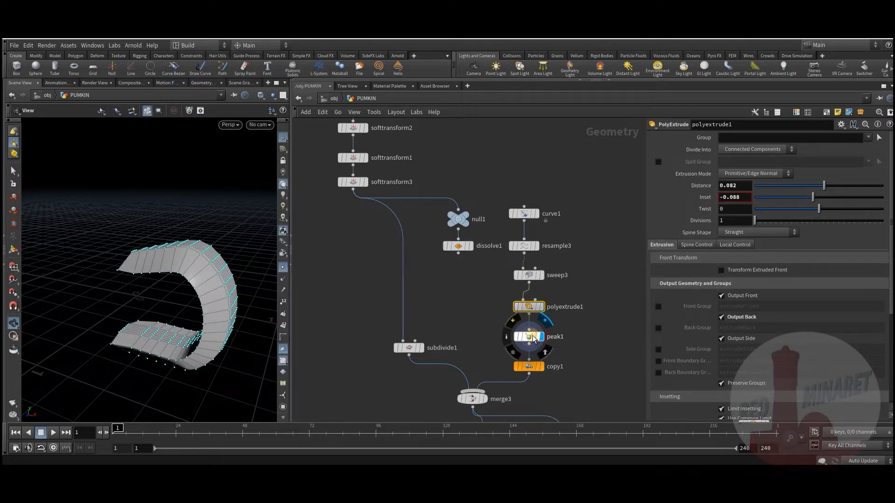
{"action": "left_click", "coordinate": [529, 337]}
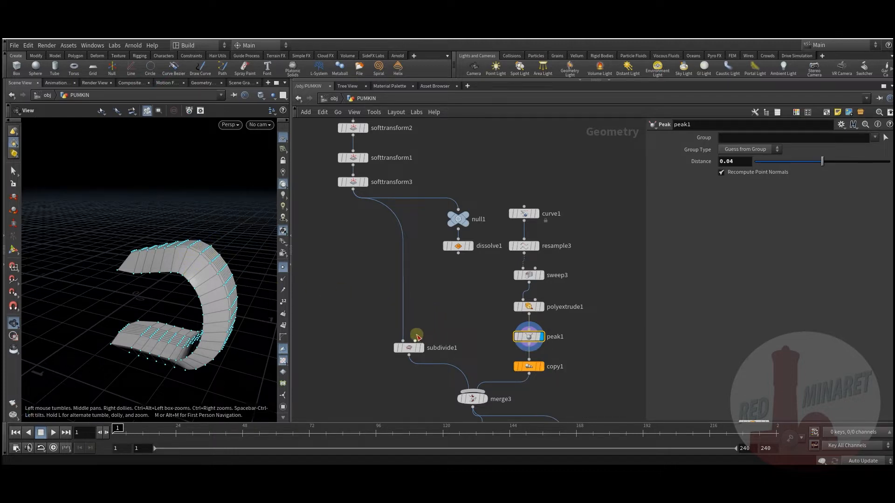
Show softtransform3 as a wireframe template and compare the peak1 segment with the pumpkin mesh
{"action": "left_click", "coordinate": [365, 200]}
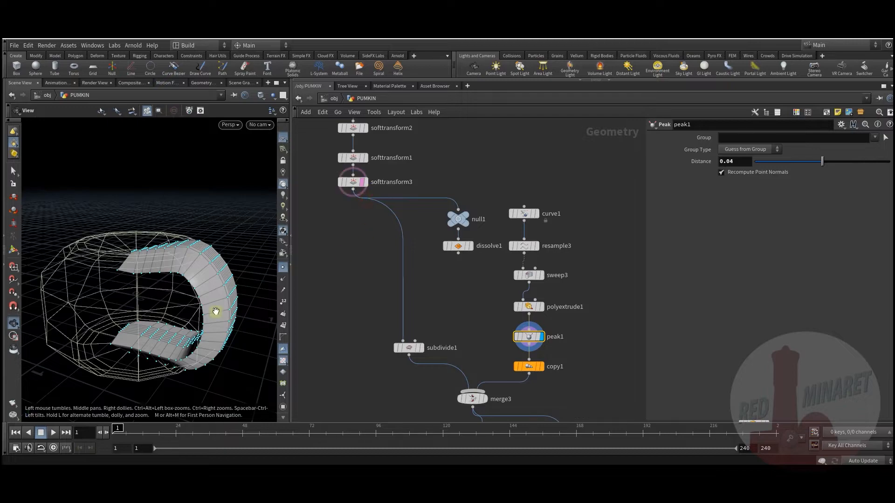
{"action": "left_click_drag", "start_coordinate": [187, 303], "coordinate": [196, 324]}
{"action": "left_click_drag", "start_coordinate": [219, 297], "coordinate": [188, 309]}
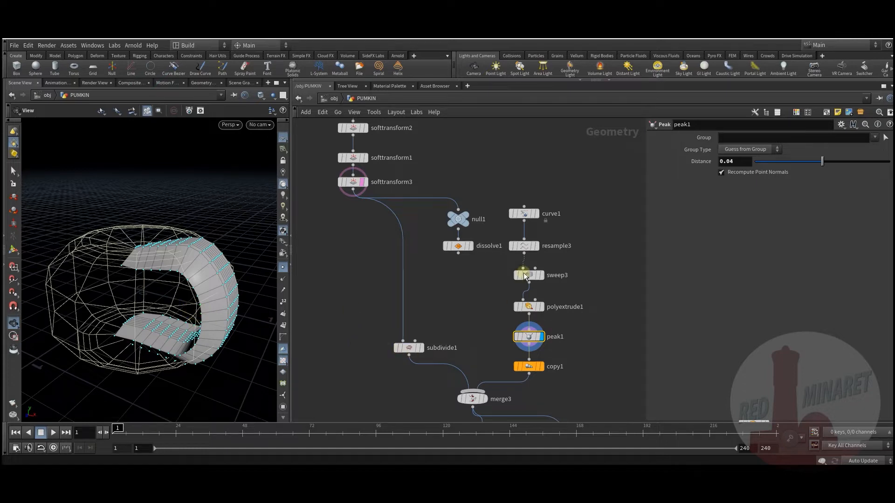
Display copy1, review its copy and rotation settings, and inspect the ring of pumpkin segments
{"action": "left_click", "coordinate": [541, 367]}
{"action": "left_click", "coordinate": [531, 368]}
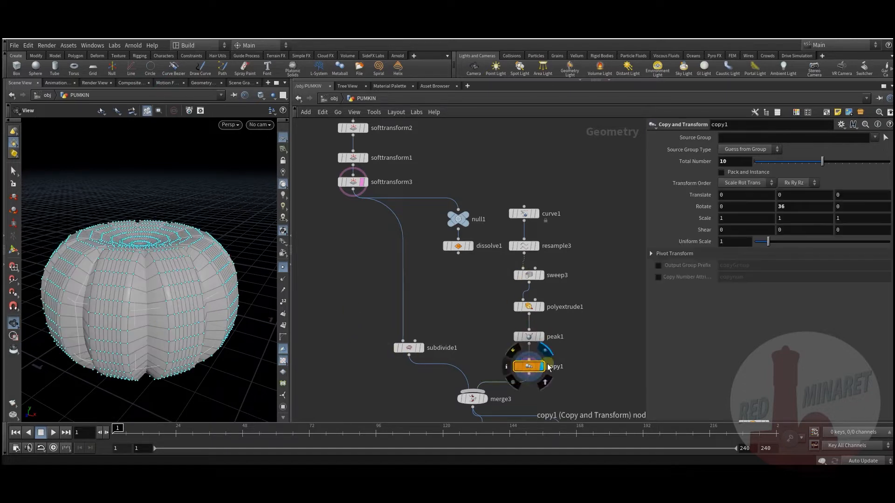
{"action": "left_click_drag", "start_coordinate": [149, 304], "coordinate": [202, 300]}
Display merge3, turn off point display in the viewport, and inspect the merged pumpkin from several angles
{"action": "left_click", "coordinate": [487, 399]}
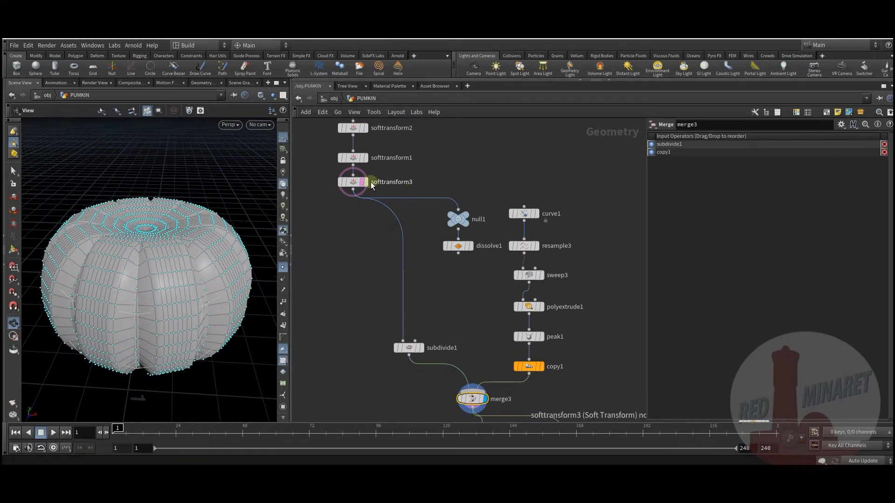
{"action": "left_click_drag", "start_coordinate": [150, 276], "coordinate": [170, 324]}
{"action": "left_click", "coordinate": [283, 267]}
{"action": "left_click_drag", "start_coordinate": [175, 281], "coordinate": [209, 313]}
{"action": "scroll", "coordinate": [209, 313], "scroll_direction": "down", "scroll_amount": 3}
Display the VDB from Polygons node directly below merge3 and open its settings
{"action": "middle_click_drag", "start_coordinate": [400, 366], "coordinate": [375, 203]}
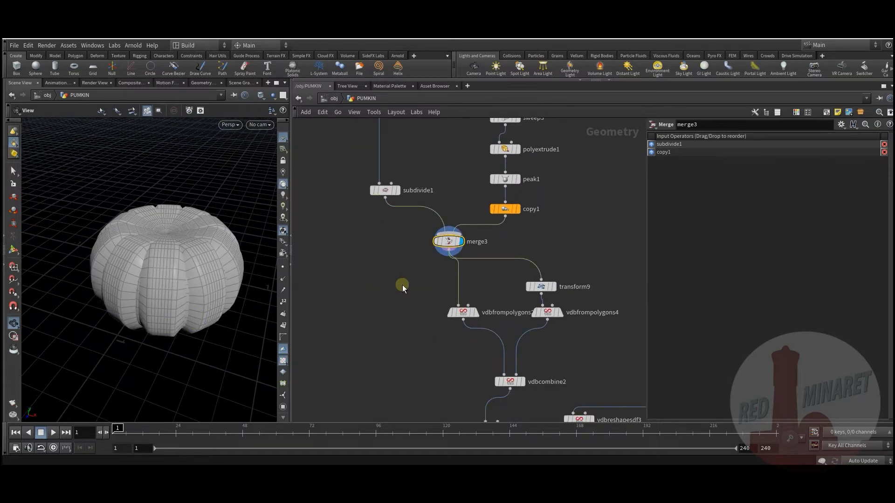
{"action": "middle_click_drag", "start_coordinate": [404, 294], "coordinate": [390, 276]}
{"action": "left_click_drag", "start_coordinate": [160, 267], "coordinate": [194, 294]}
{"action": "left_click", "coordinate": [460, 302]}
{"action": "left_click", "coordinate": [446, 295]}
Display transform9 and template subdivide1 to compare the scaled-down copy with the pumpkin body
{"action": "left_click", "coordinate": [537, 270]}
{"action": "left_click", "coordinate": [526, 270]}
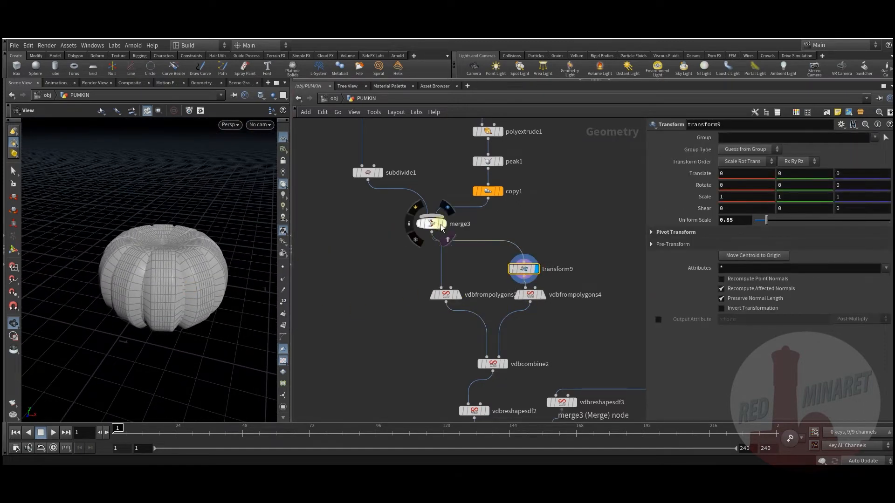
{"action": "left_click", "coordinate": [377, 173]}
{"action": "mouse_move", "coordinate": [180, 288]}
{"action": "left_mouse_down"}
{"action": "mouse_move", "coordinate": [181, 277]}
{"action": "mouse_move", "coordinate": [172, 289]}
{"action": "left_mouse_up"}
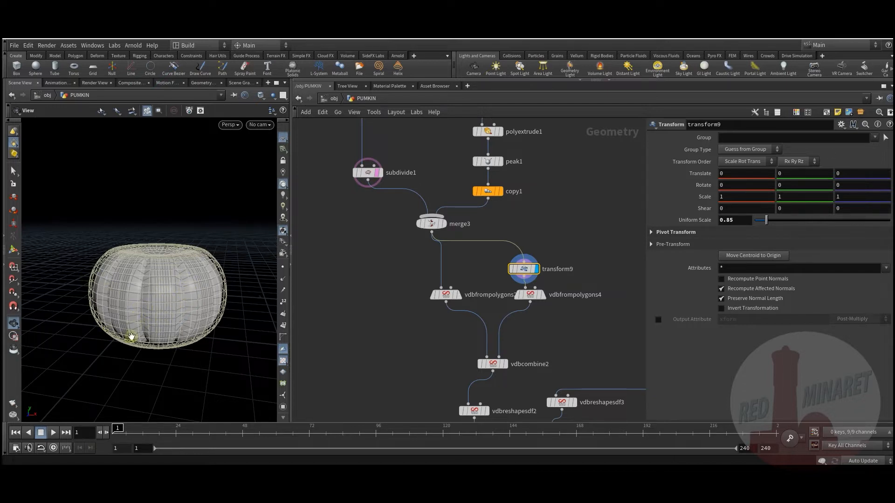
Display vdbcombine2, open its settings, and inspect the combined pumpkin volume
{"action": "middle_click_drag", "start_coordinate": [445, 321], "coordinate": [425, 297]}
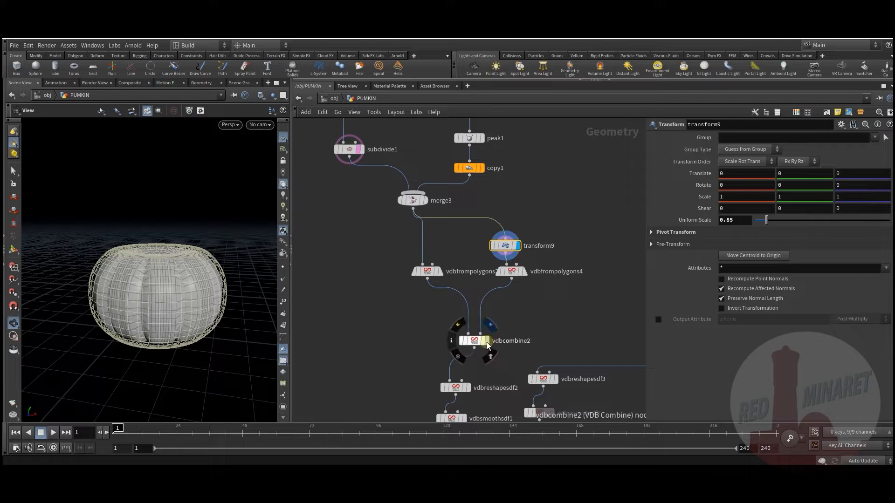
{"action": "left_click", "coordinate": [487, 344]}
{"action": "left_click", "coordinate": [474, 341]}
{"action": "mouse_move", "coordinate": [142, 292]}
{"action": "left_mouse_down"}
{"action": "mouse_move", "coordinate": [174, 320]}
{"action": "mouse_move", "coordinate": [166, 294]}
{"action": "mouse_move", "coordinate": [150, 290]}
{"action": "left_mouse_up"}
Display vdbreshapesdf2, followed by vdbsmoothsdf1, and inspect the dilated and smoothed pumpkin volume
{"action": "middle_click_drag", "start_coordinate": [415, 309], "coordinate": [393, 282]}
{"action": "left_click", "coordinate": [442, 346]}
{"action": "left_click", "coordinate": [429, 345]}
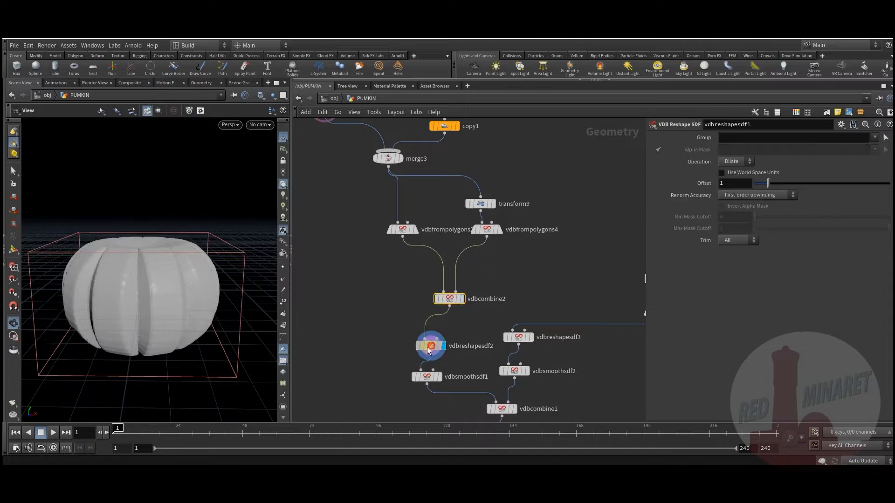
{"action": "middle_click_drag", "start_coordinate": [404, 363], "coordinate": [386, 280]}
{"action": "left_click", "coordinate": [437, 298]}
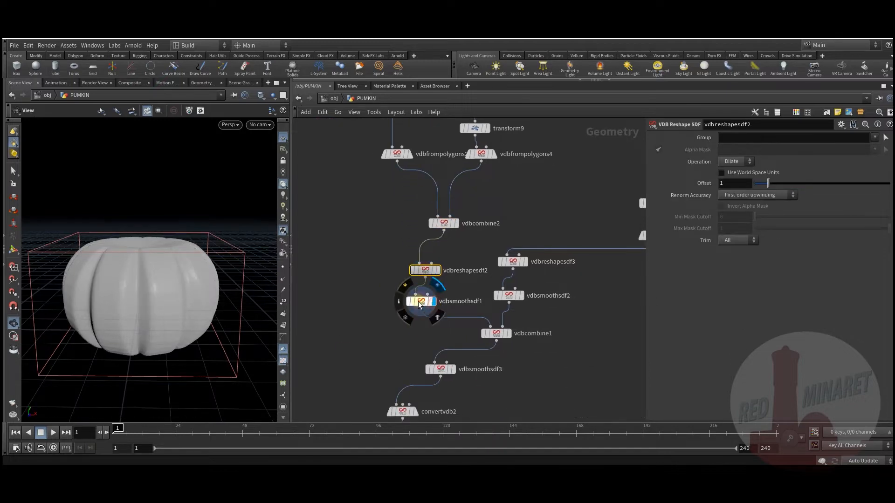
{"action": "left_click_drag", "start_coordinate": [203, 285], "coordinate": [188, 297]}
Go to the separate face-carving branches of the network, display line3, and review its settings
{"action": "middle_click_drag", "start_coordinate": [529, 289], "coordinate": [393, 347]}
{"action": "scroll", "coordinate": [466, 231], "scroll_direction": "down", "scroll_amount": 2}
{"action": "middle_click_drag", "start_coordinate": [449, 223], "coordinate": [439, 380]}
{"action": "scroll", "coordinate": [444, 312], "scroll_direction": "down", "scroll_amount": 2}
{"action": "middle_click_drag", "start_coordinate": [432, 300], "coordinate": [410, 338]}
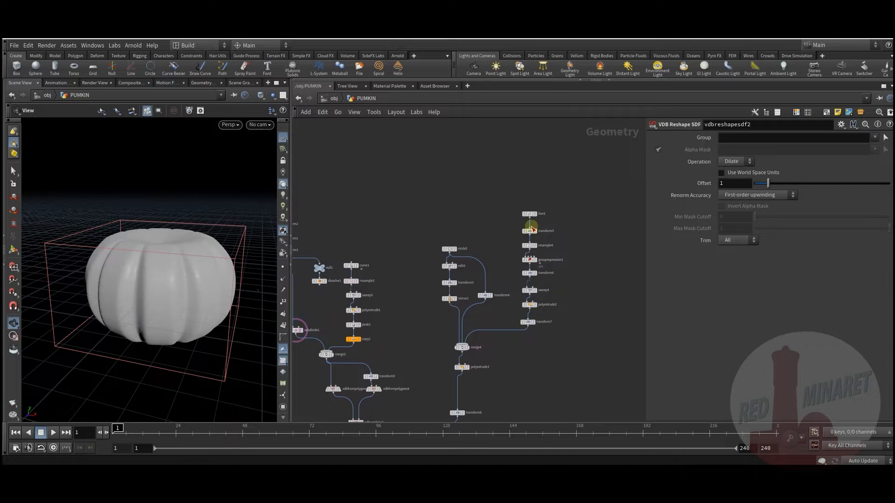
{"action": "left_click_drag", "start_coordinate": [176, 292], "coordinate": [230, 303]}
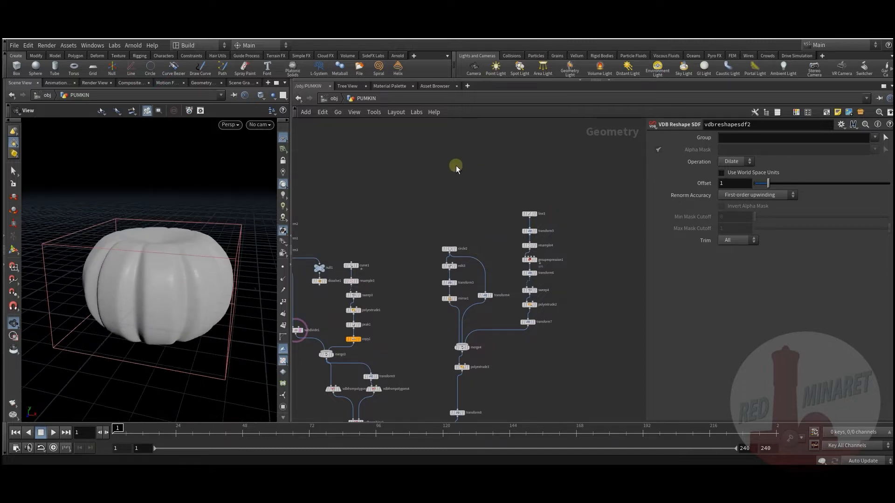
{"action": "middle_click_drag", "start_coordinate": [519, 363], "coordinate": [509, 351]}
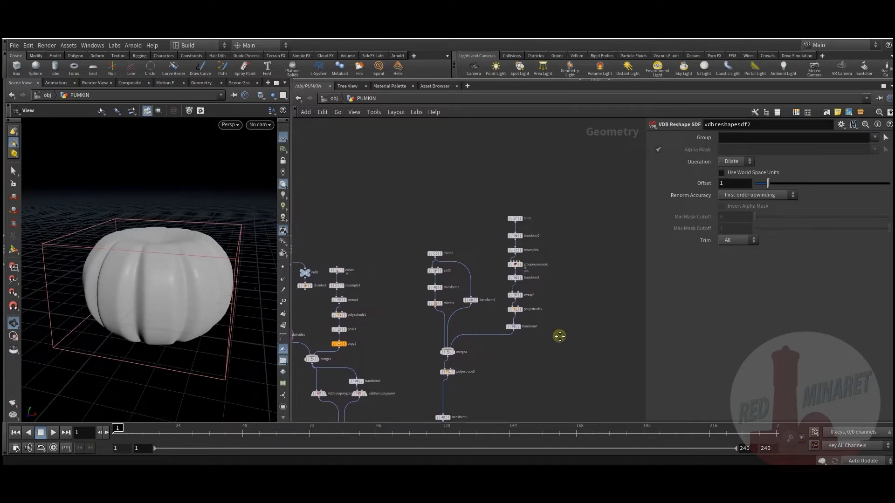
{"action": "scroll", "coordinate": [541, 214], "scroll_direction": "up", "scroll_amount": 3}
{"action": "left_click", "coordinate": [517, 193]}
{"action": "left_click", "coordinate": [512, 194]}
{"action": "middle_click_drag", "start_coordinate": [572, 306], "coordinate": [596, 270]}
{"action": "middle_click_drag", "start_coordinate": [465, 339], "coordinate": [508, 340]}
Display circle2 and review its triangle settings, followed by the reshaped triangle of edit3 against the pumpkin wireframe
{"action": "left_click", "coordinate": [448, 219]}
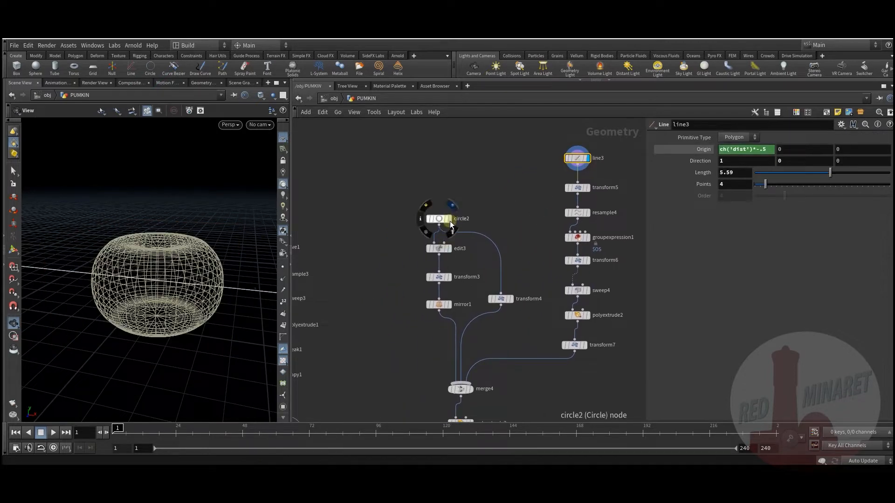
{"action": "left_click", "coordinate": [438, 218]}
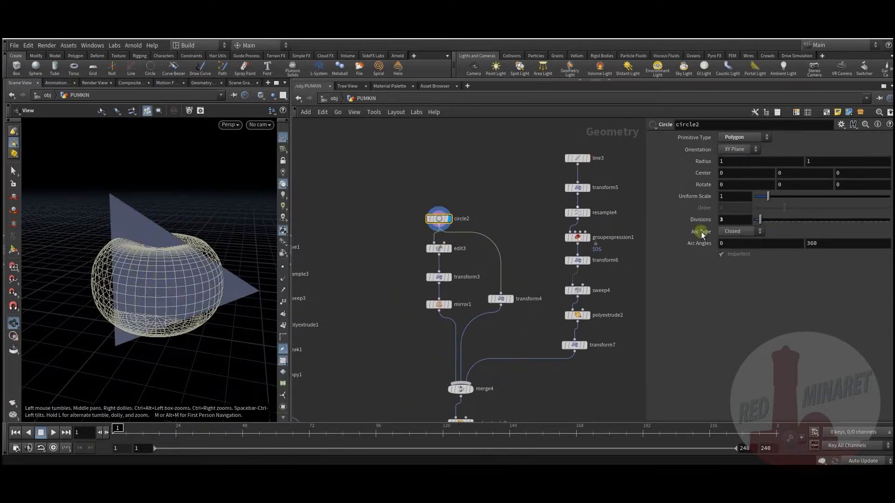
{"action": "middle_click_drag", "start_coordinate": [383, 318], "coordinate": [365, 260]}
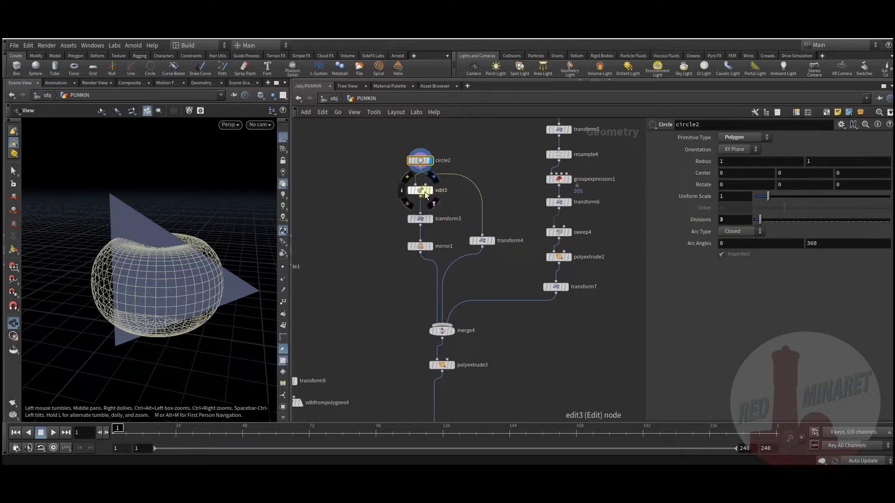
{"action": "left_click", "coordinate": [430, 190]}
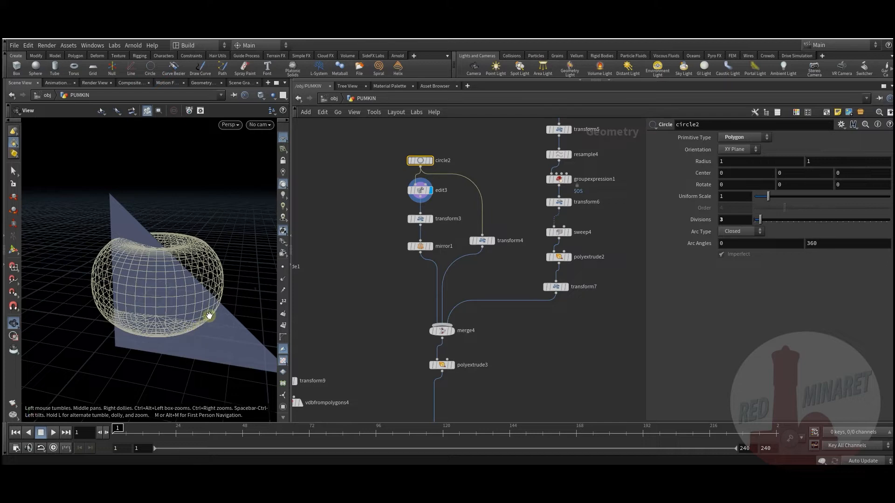
{"action": "left_click_drag", "start_coordinate": [206, 314], "coordinate": [197, 316]}
{"action": "middle_click_drag", "start_coordinate": [198, 317], "coordinate": [163, 296]}
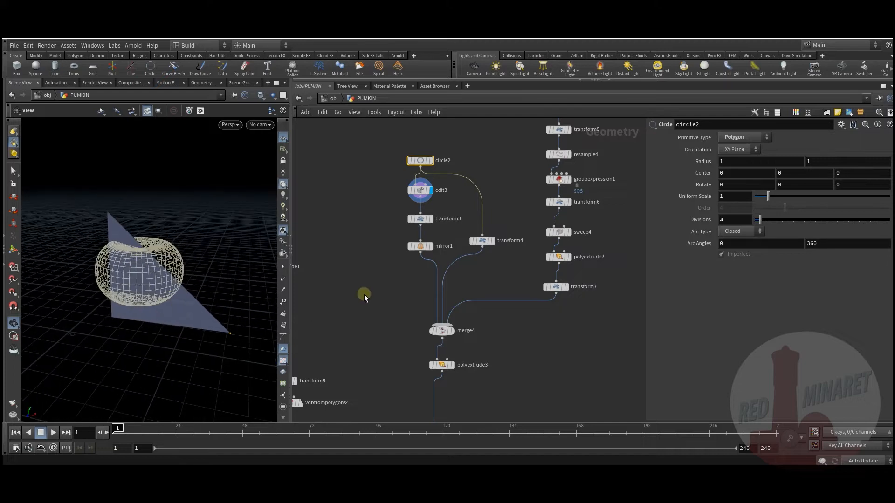
Display transform3, followed by mirror1, and view the pair of eye triangles beside the pumpkin wireframe
{"action": "left_click", "coordinate": [432, 221]}
{"action": "left_click", "coordinate": [431, 248]}
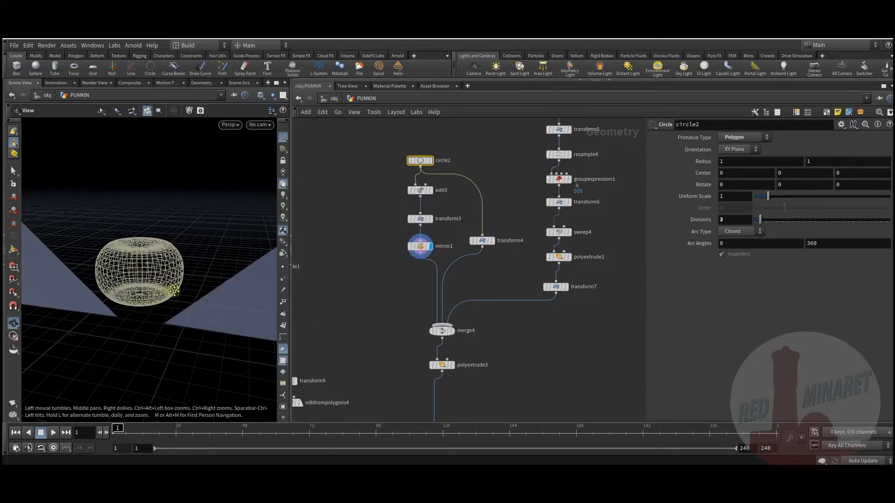
{"action": "right_click_drag", "start_coordinate": [214, 317], "coordinate": [133, 309]}
{"action": "left_click_drag", "start_coordinate": [134, 309], "coordinate": [164, 310]}
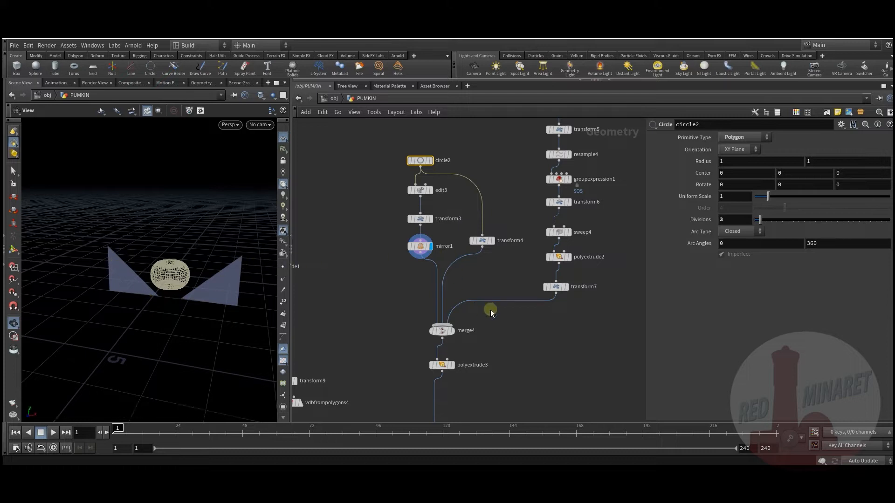
Display transform4 and review the nose triangle's settings, followed by line3 at the head of the mouth branch
{"action": "left_click", "coordinate": [492, 241]}
{"action": "left_click", "coordinate": [481, 241]}
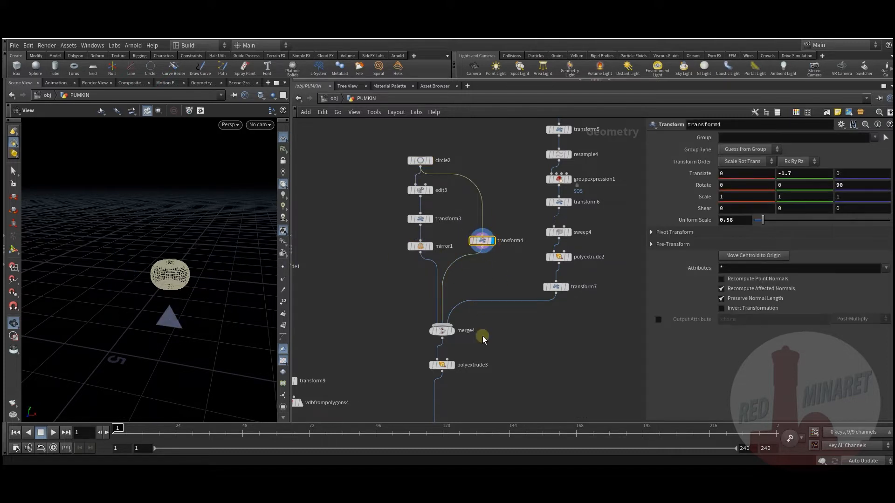
{"action": "middle_click_drag", "start_coordinate": [539, 317], "coordinate": [491, 397]}
{"action": "left_click", "coordinate": [519, 180]}
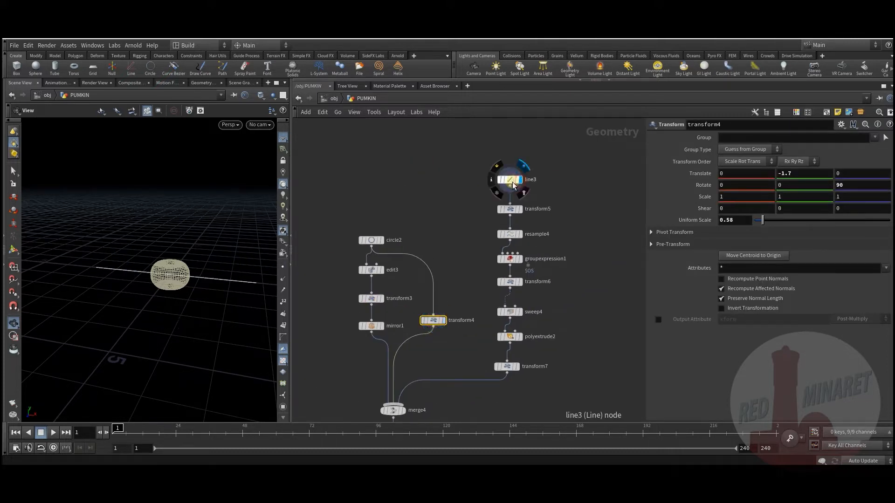
{"action": "left_click", "coordinate": [508, 179]}
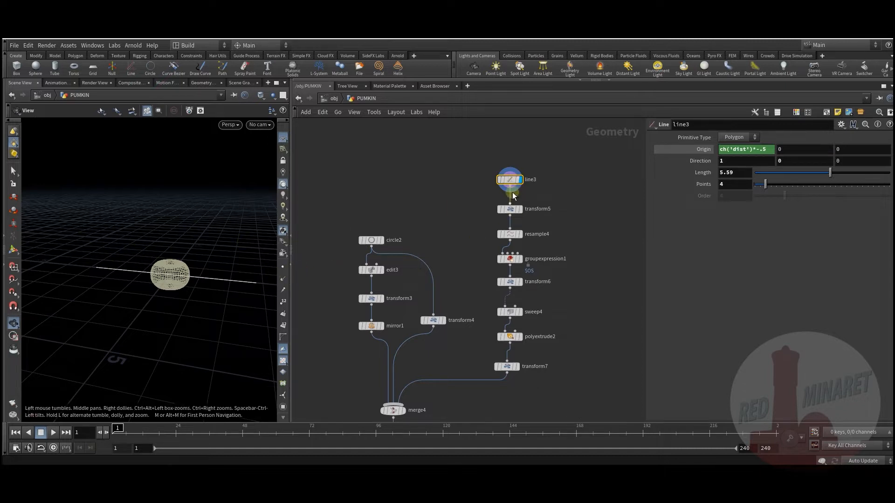
Display transform5 with point display turned on, followed by resample4, and inspect how the mouth line is bent and smoothed
{"action": "left_click", "coordinate": [518, 209]}
{"action": "left_click", "coordinate": [508, 209]}
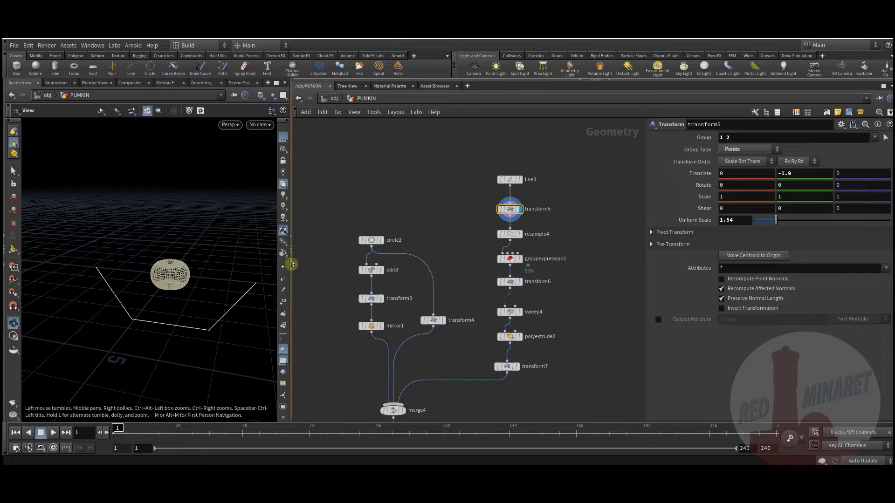
{"action": "left_click_drag", "start_coordinate": [154, 310], "coordinate": [135, 314]}
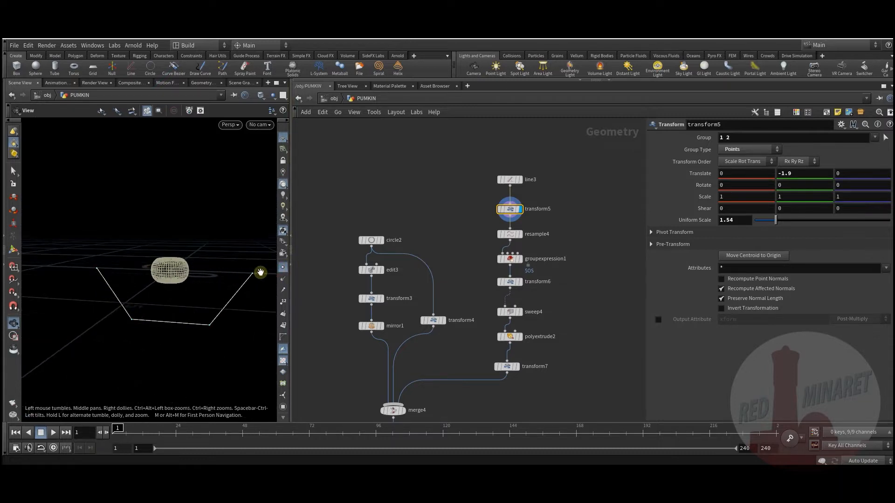
{"action": "left_click", "coordinate": [518, 234]}
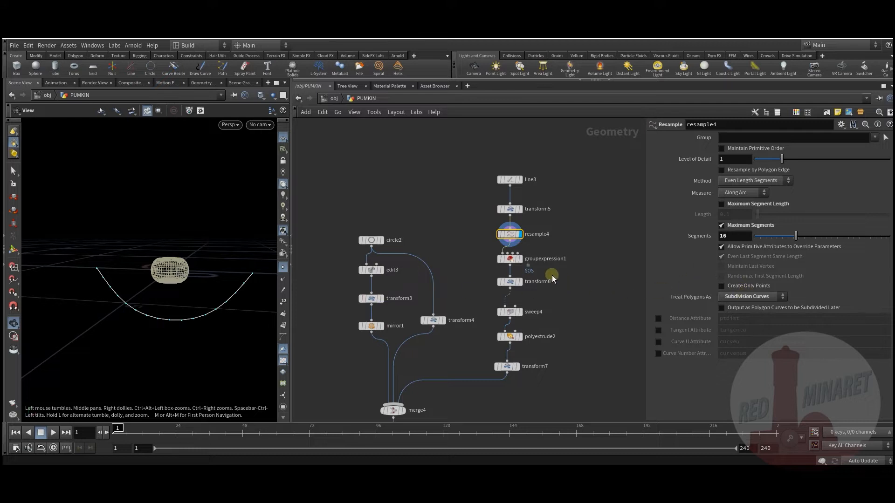
Display groupexpression1 and its VEXpression, followed by transform6 with its offset of the grouped mouth points
{"action": "left_click", "coordinate": [518, 259]}
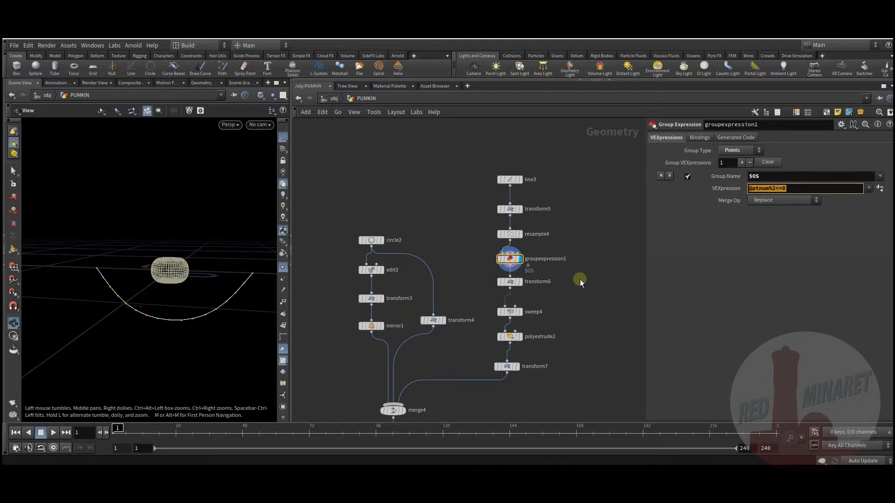
{"action": "left_click", "coordinate": [519, 282]}
{"action": "left_click", "coordinate": [510, 282]}
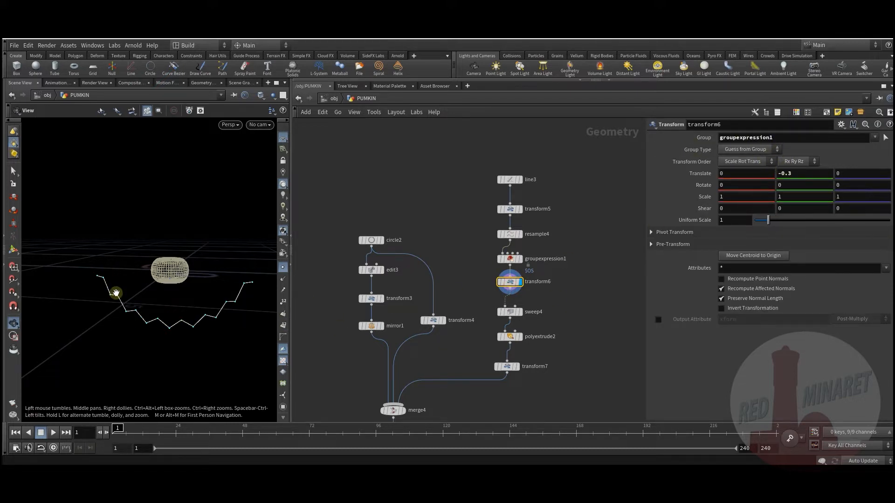
Display sweep4 and inspect the zigzag mouth ribbon in the viewport
{"action": "middle_click_drag", "start_coordinate": [582, 366], "coordinate": [578, 345]}
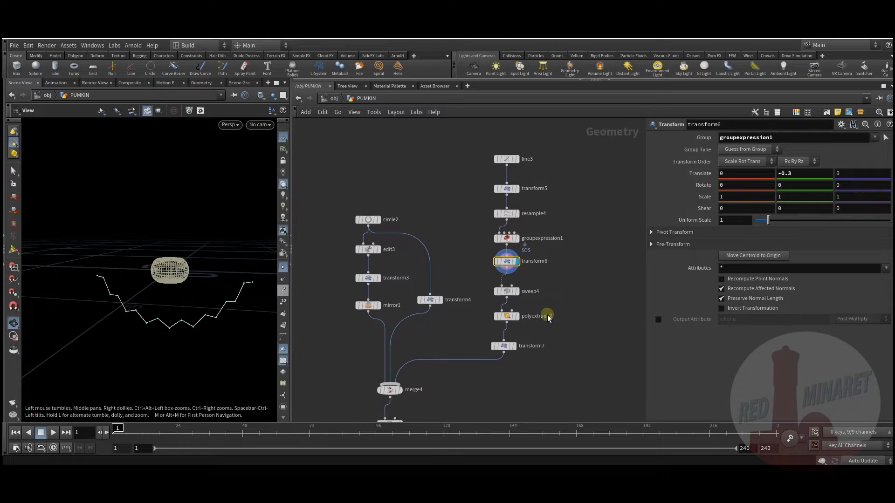
{"action": "left_click", "coordinate": [517, 291]}
{"action": "left_click_drag", "start_coordinate": [507, 292], "coordinate": [507, 286]}
{"action": "mouse_move", "coordinate": [161, 286]}
{"action": "left_mouse_down"}
{"action": "mouse_move", "coordinate": [118, 316]}
{"action": "mouse_move", "coordinate": [172, 285]}
{"action": "left_mouse_up"}
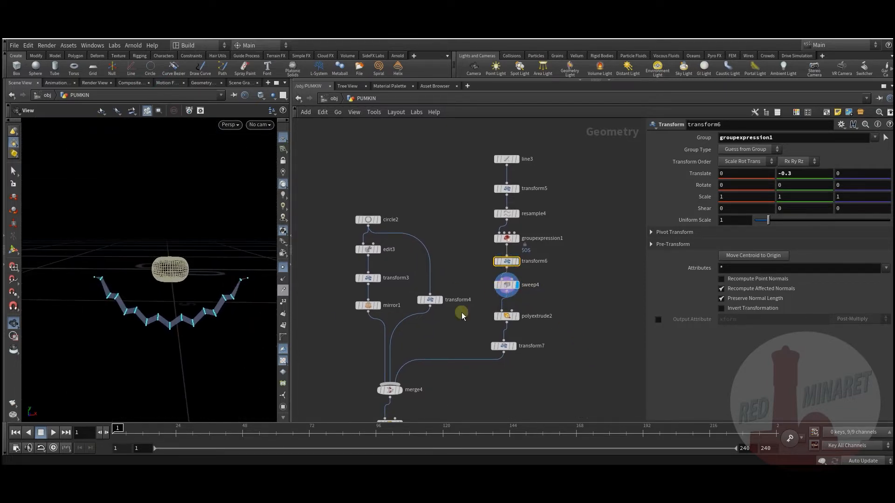
Review sweep4's ribbon surface and scale ramp settings, followed by polyextrude2 and its effect on the mouth ribbon
{"action": "left_click", "coordinate": [507, 287]}
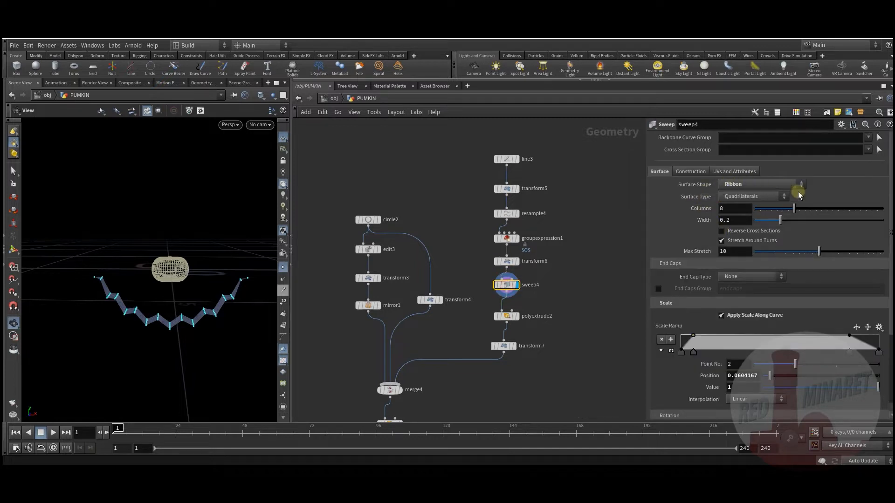
{"action": "left_click_drag", "start_coordinate": [236, 303], "coordinate": [224, 322]}
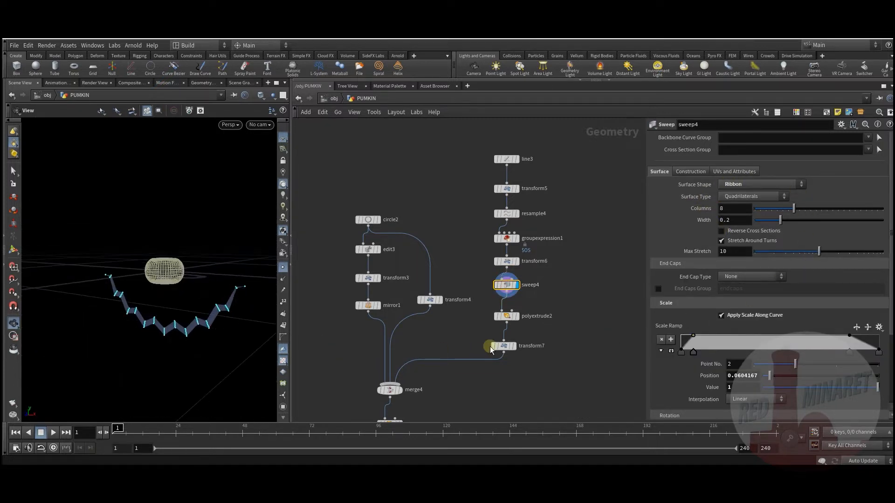
{"action": "left_click", "coordinate": [511, 317]}
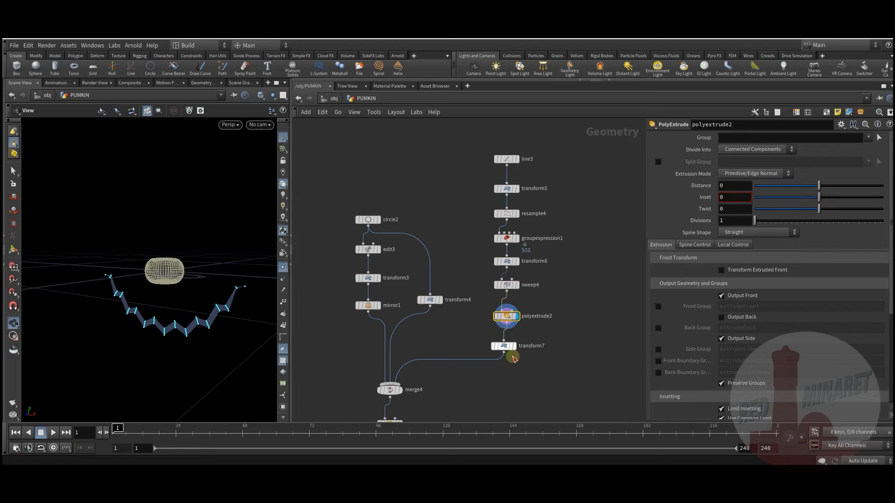
{"action": "left_click_drag", "start_coordinate": [169, 319], "coordinate": [213, 311]}
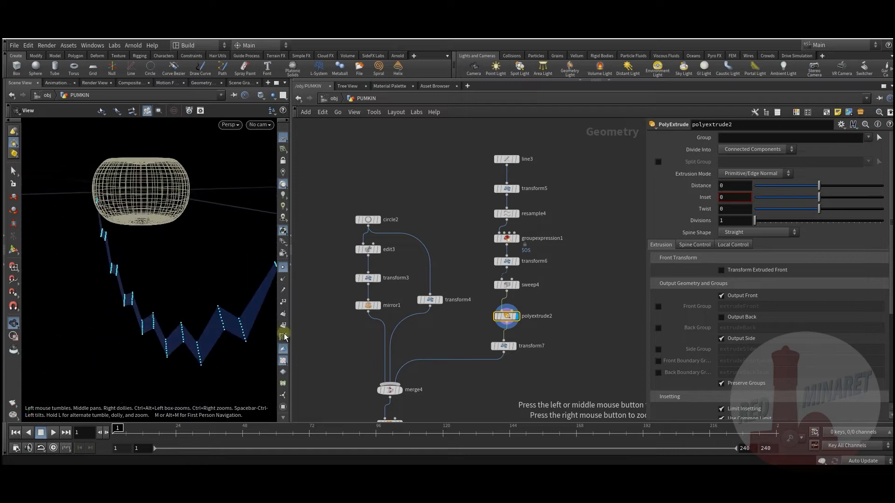
Display transform7 and inspect how the mouth ribbon is placed
{"action": "left_click", "coordinate": [514, 349]}
{"action": "left_click", "coordinate": [501, 346]}
{"action": "left_click_drag", "start_coordinate": [121, 347], "coordinate": [261, 336]}
Delete the polyextrude2 node between sweep4 and transform7 after displaying it once more
{"action": "left_click", "coordinate": [515, 317]}
{"action": "left_click", "coordinate": [507, 318]}
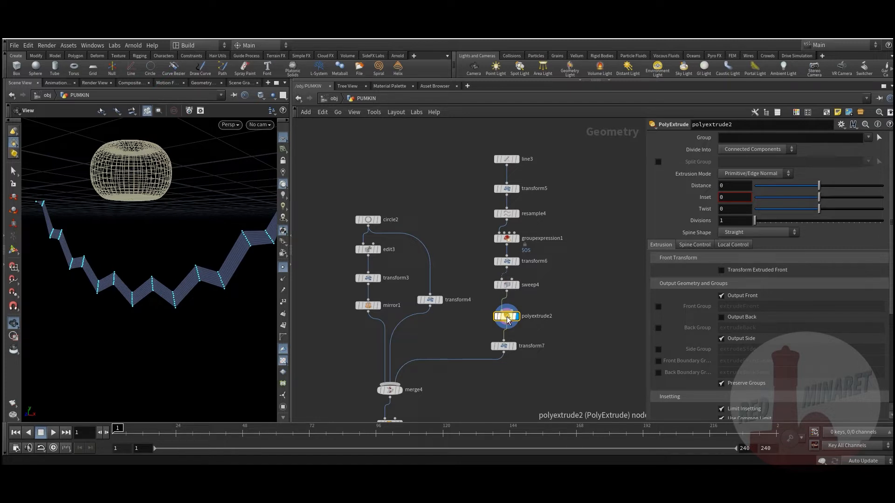
{"action": "middle_click_drag", "start_coordinate": [497, 363], "coordinate": [497, 310]}
{"action": "mouse_move", "coordinate": [145, 269]}
{"action": "left_mouse_down"}
{"action": "mouse_move", "coordinate": [145, 287]}
{"action": "mouse_move", "coordinate": [143, 280]}
{"action": "left_mouse_up"}
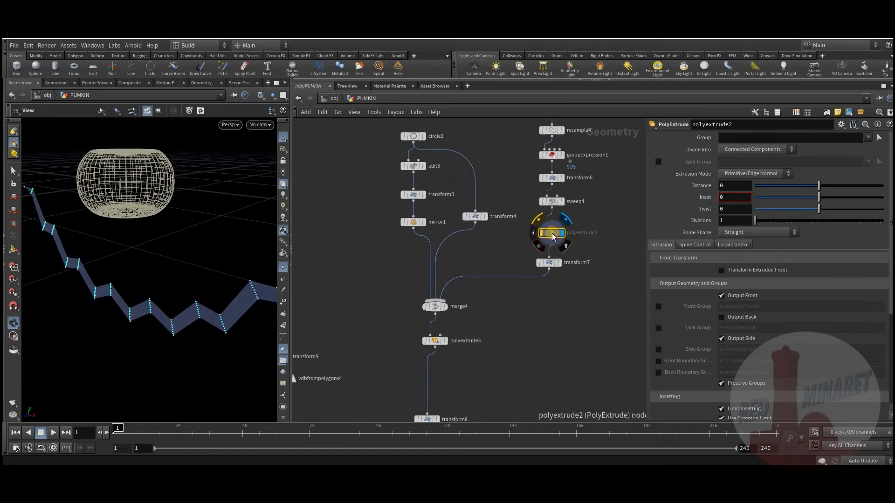
{"action": "key", "text": "Delete"}
Display polyextrude3 and review the extrusion settings applied to the merged face shapes
{"action": "middle_click_drag", "start_coordinate": [522, 305], "coordinate": [561, 270]}
{"action": "left_click", "coordinate": [482, 306]}
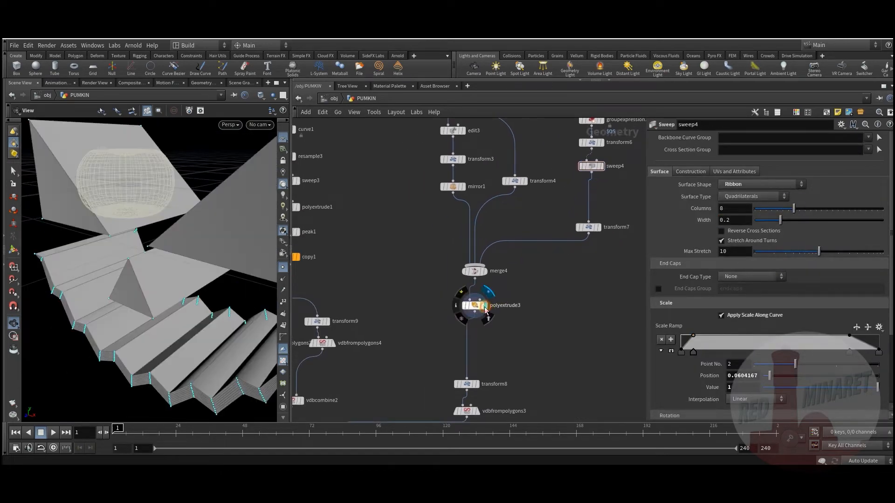
{"action": "left_click", "coordinate": [474, 307]}
{"action": "scroll", "coordinate": [172, 307], "scroll_direction": "down", "scroll_amount": 5}
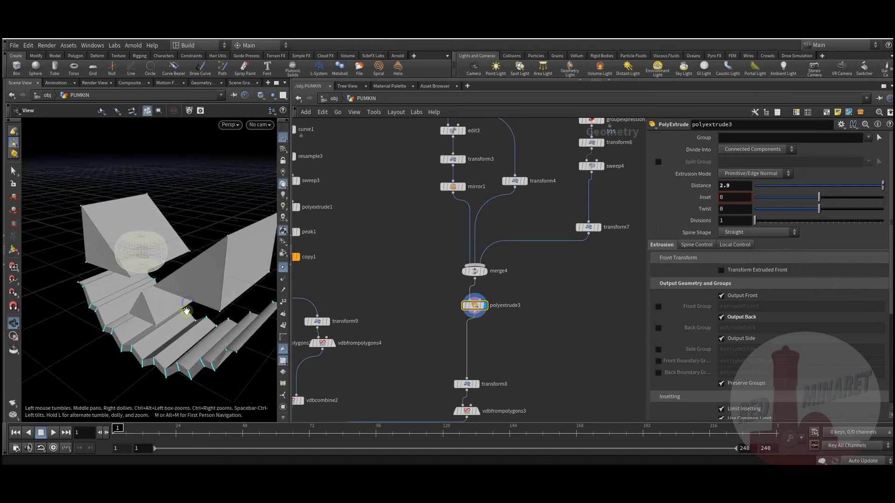
Display merge4 to view the flat eyes, nose and mouth together, and compare them with the polyextrude3 result
{"action": "left_click", "coordinate": [486, 274]}
{"action": "left_click", "coordinate": [474, 271]}
{"action": "left_click_drag", "start_coordinate": [248, 295], "coordinate": [175, 267]}
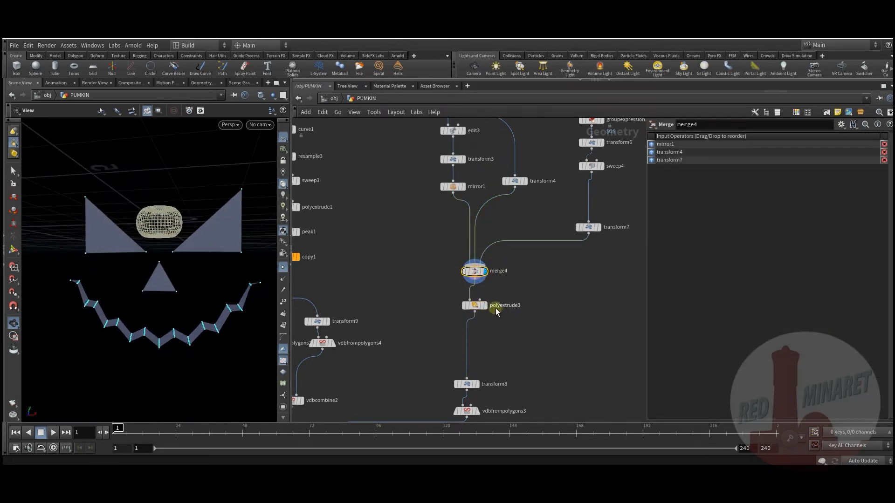
{"action": "left_click", "coordinate": [485, 306]}
Display transform8 and examine how the extruded face is scaled and positioned against the pumpkin body
{"action": "middle_click_drag", "start_coordinate": [507, 334], "coordinate": [537, 250]}
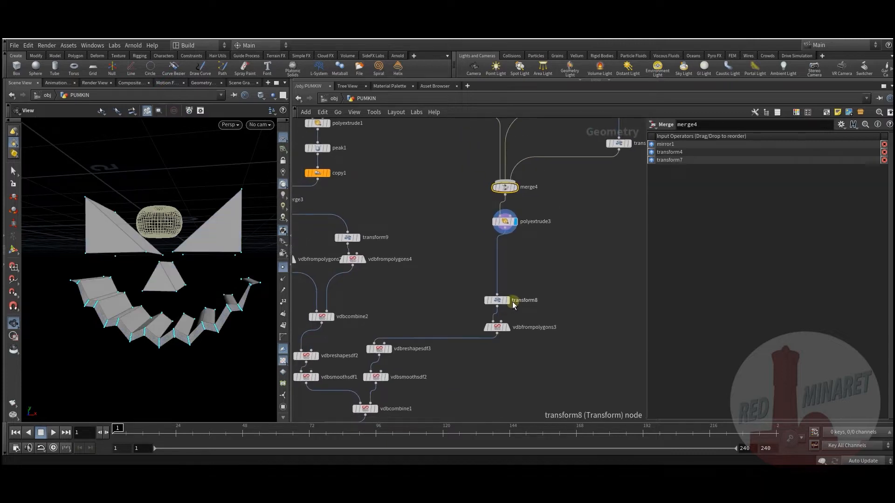
{"action": "left_click", "coordinate": [512, 301]}
{"action": "left_click", "coordinate": [496, 300]}
{"action": "middle_click_drag", "start_coordinate": [394, 276], "coordinate": [461, 343]}
{"action": "middle_click_drag", "start_coordinate": [144, 248], "coordinate": [117, 308]}
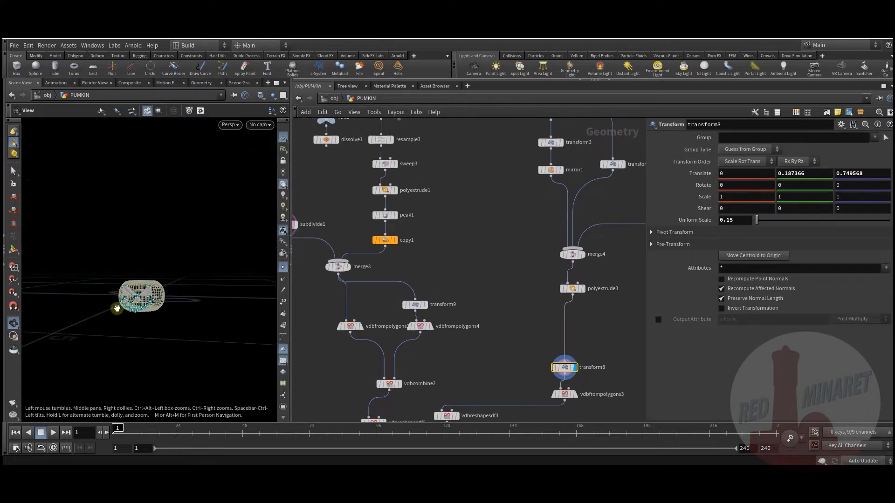
{"action": "right_click_drag", "start_coordinate": [117, 308], "coordinate": [177, 268]}
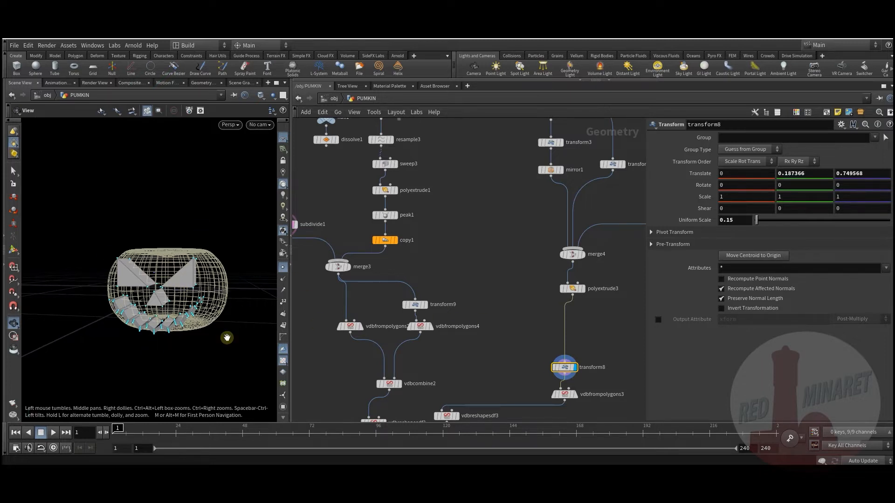
Display vdbfrompolygons3 and review the voxel settings used to convert the face shapes to a distance VDB
{"action": "middle_click_drag", "start_coordinate": [495, 347], "coordinate": [487, 254]}
{"action": "left_click", "coordinate": [566, 300]}
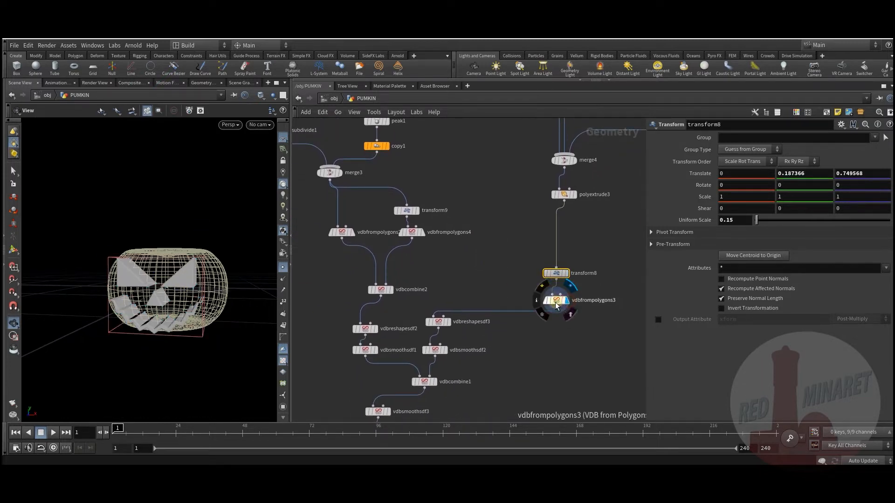
{"action": "left_click", "coordinate": [557, 304]}
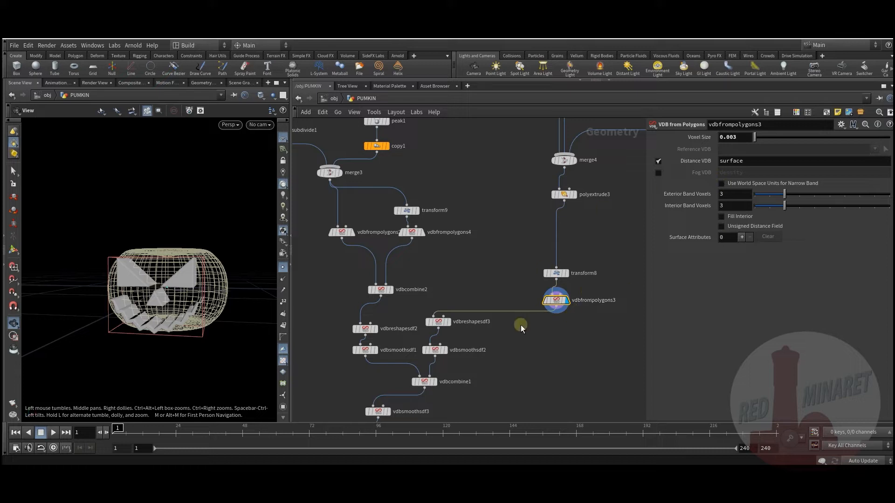
{"action": "mouse_move", "coordinate": [560, 303]}
Display vdbsmoothsdf2 and review its smoothing settings for the face VDB
{"action": "middle_click_drag", "start_coordinate": [499, 343], "coordinate": [563, 303]}
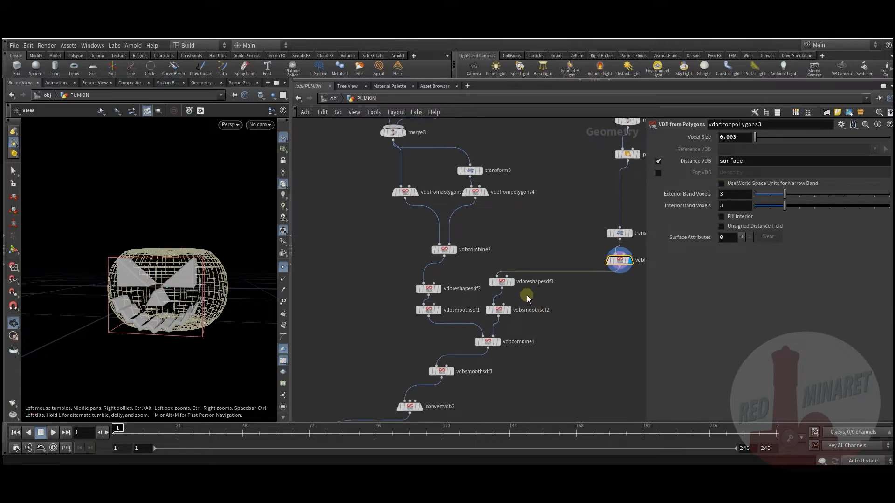
{"action": "left_click", "coordinate": [500, 311]}
{"action": "middle_click_drag", "start_coordinate": [504, 350], "coordinate": [513, 349]}
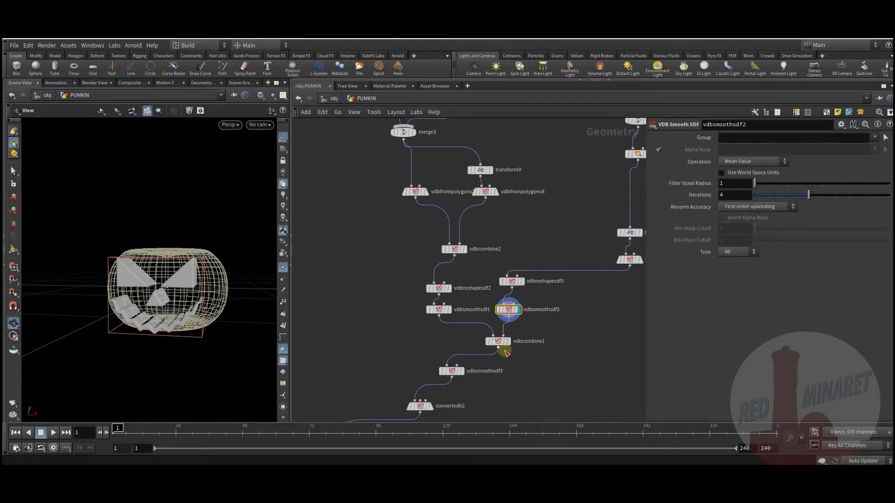
{"action": "mouse_move", "coordinate": [452, 317]}
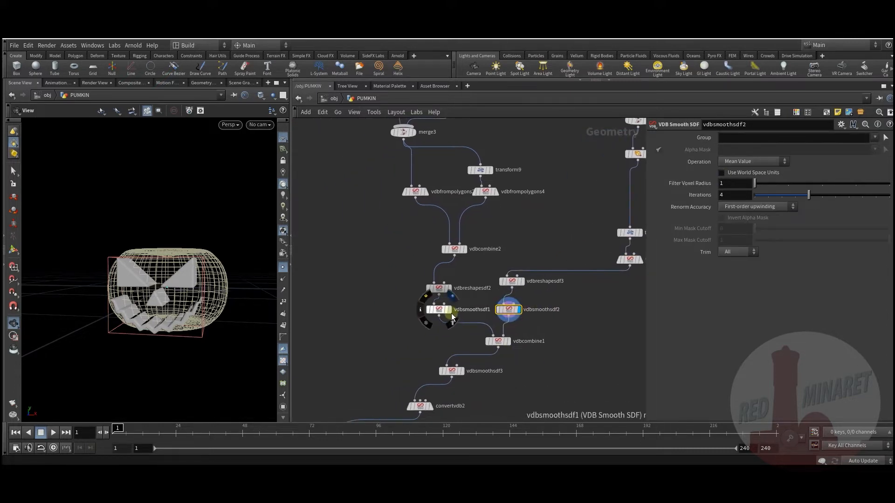
Display vdbcombine1, review its SDF Difference operation, and inspect the carved face up close
{"action": "left_click", "coordinate": [509, 341]}
{"action": "left_click", "coordinate": [498, 342]}
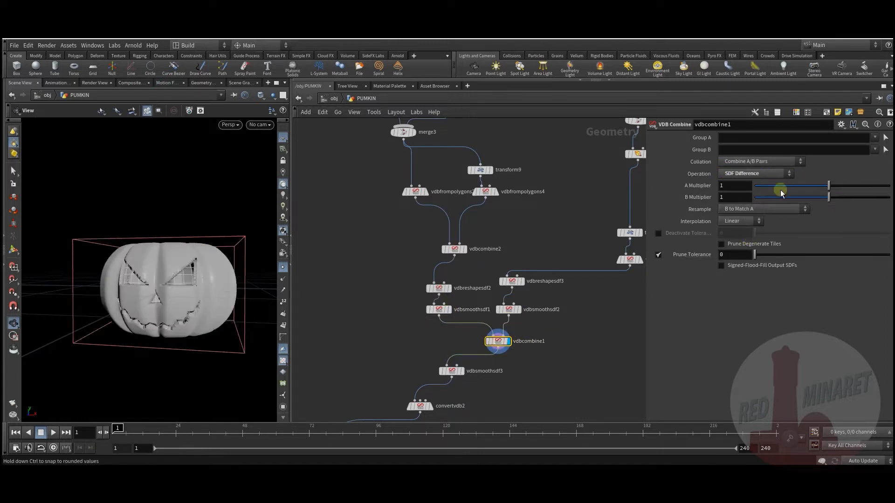
{"action": "left_click_drag", "start_coordinate": [188, 313], "coordinate": [210, 311]}
{"action": "right_click_drag", "start_coordinate": [142, 307], "coordinate": [228, 298]}
{"action": "left_click_drag", "start_coordinate": [204, 298], "coordinate": [144, 326]}
Display vdbsmoothsdf3 and inspect the smoothing of the carved pumpkin edges
{"action": "middle_click_drag", "start_coordinate": [489, 361], "coordinate": [481, 323]}
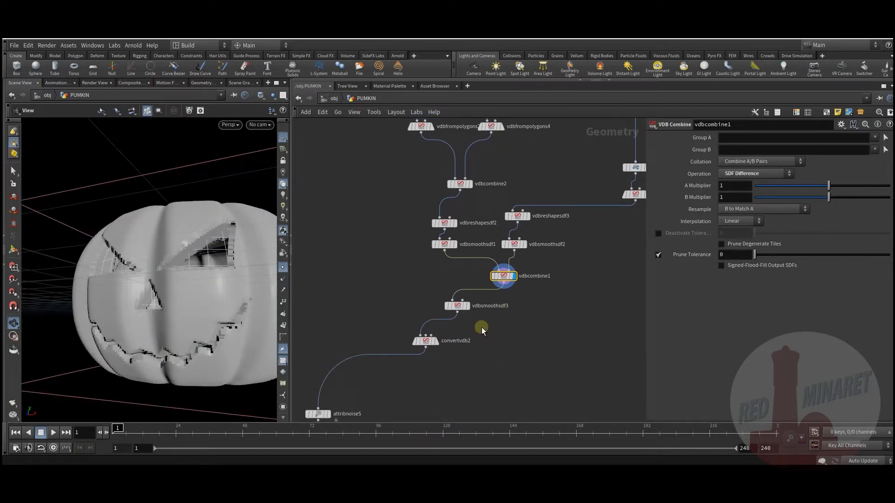
{"action": "scroll", "coordinate": [482, 324], "scroll_direction": "up", "scroll_amount": 3}
{"action": "left_click", "coordinate": [459, 297]}
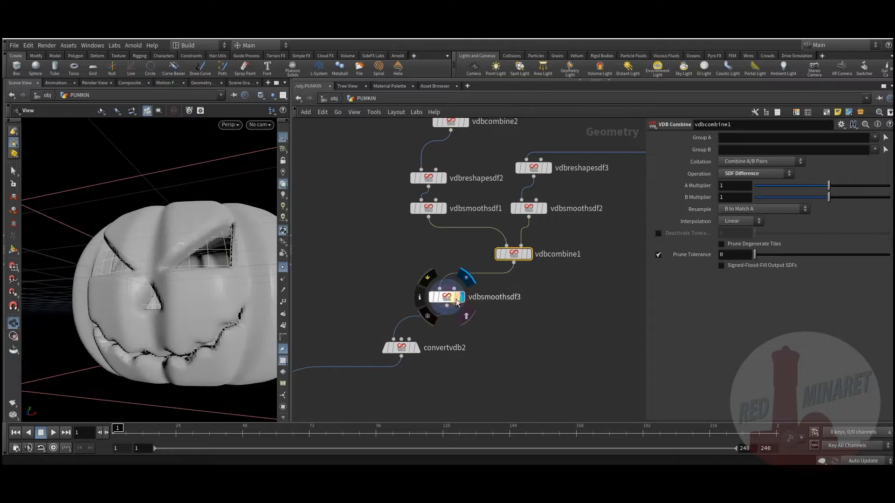
{"action": "left_click", "coordinate": [456, 298]}
Display convertvdb2 with point display turned off, inspect the carved mesh, and shift the node closer beneath vdbsmoothsdf3
{"action": "left_click", "coordinate": [416, 351]}
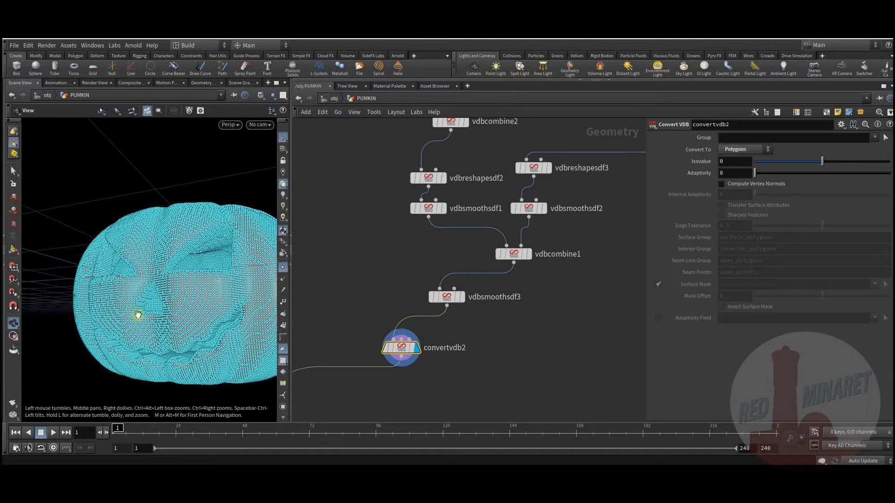
{"action": "left_click", "coordinate": [282, 269]}
{"action": "left_click_drag", "start_coordinate": [182, 324], "coordinate": [163, 321]}
{"action": "left_click_drag", "start_coordinate": [401, 348], "coordinate": [436, 359]}
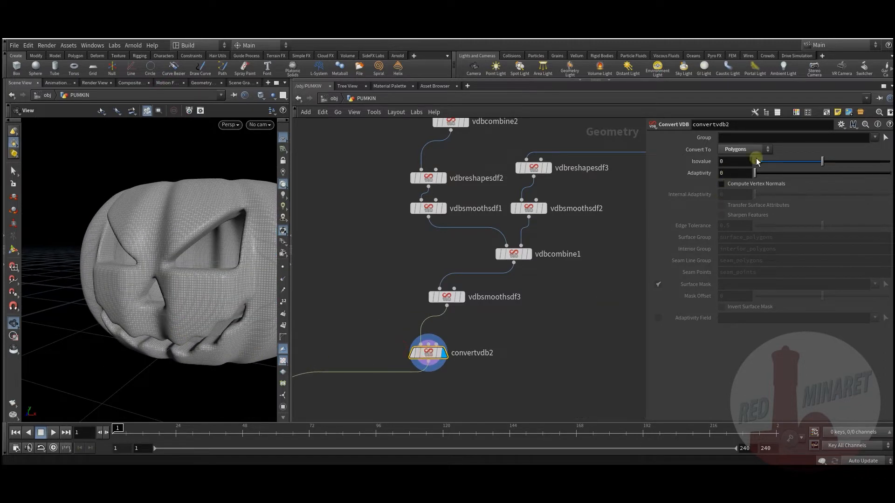
Display attribnoise5, review its position noise settings, and inspect the deformed pumpkin from several angles
{"action": "middle_click_drag", "start_coordinate": [428, 398], "coordinate": [577, 303]}
{"action": "scroll", "coordinate": [510, 352], "scroll_direction": "up", "scroll_amount": 3}
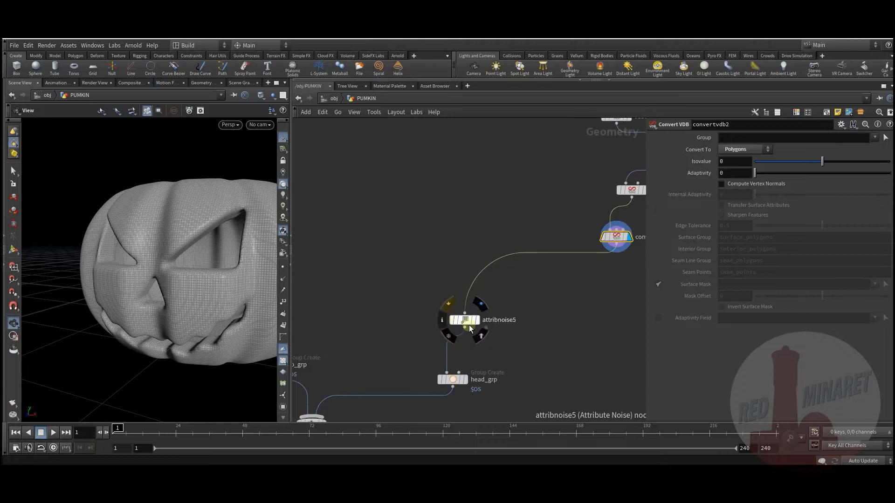
{"action": "left_click", "coordinate": [467, 321]}
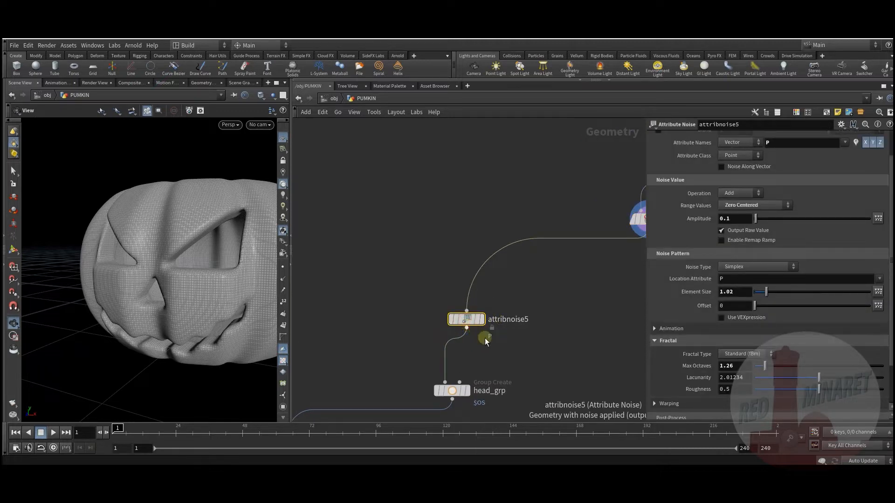
{"action": "mouse_move", "coordinate": [484, 327]}
{"action": "left_click_drag", "start_coordinate": [484, 321], "coordinate": [483, 319]}
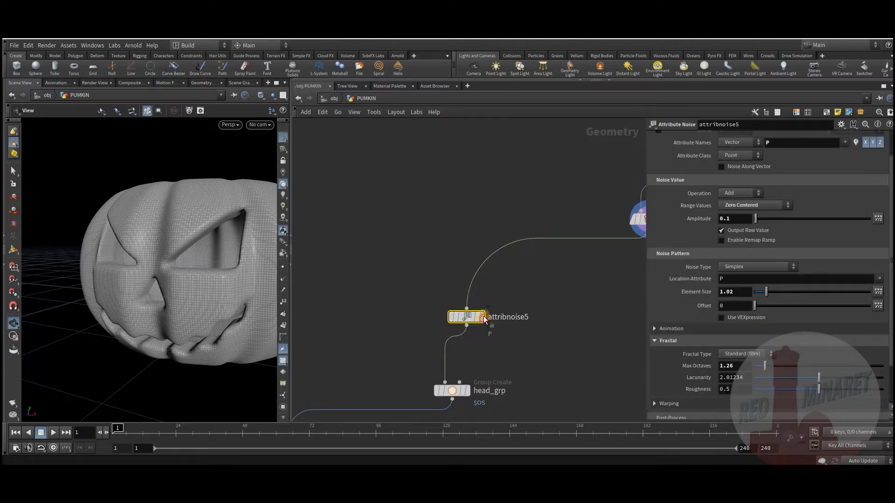
{"action": "left_click", "coordinate": [467, 319]}
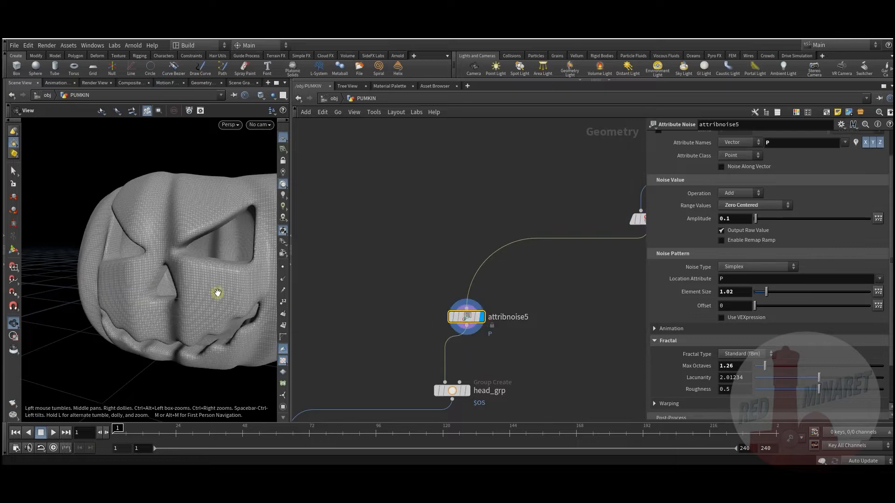
{"action": "left_click_drag", "start_coordinate": [215, 293], "coordinate": [180, 317]}
{"action": "right_click_drag", "start_coordinate": [180, 318], "coordinate": [123, 338]}
{"action": "left_click_drag", "start_coordinate": [221, 333], "coordinate": [213, 301]}
Display head_grp and review how it groups the carved pumpkin's primitives
{"action": "middle_click_drag", "start_coordinate": [485, 362], "coordinate": [488, 321]}
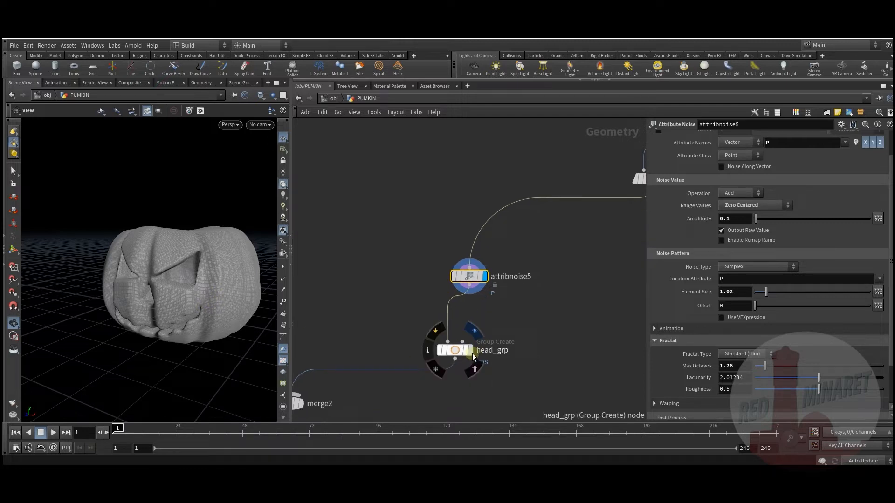
{"action": "left_click", "coordinate": [471, 353]}
{"action": "left_click_drag", "start_coordinate": [456, 353], "coordinate": [471, 346]}
Find the separate line branches of the network and display line1 followed by edit1 to view the bent line
{"action": "middle_click_drag", "start_coordinate": [371, 334], "coordinate": [459, 347]}
{"action": "scroll", "coordinate": [447, 331], "scroll_direction": "down", "scroll_amount": 3}
{"action": "middle_click_drag", "start_coordinate": [410, 333], "coordinate": [455, 328]}
{"action": "scroll", "coordinate": [455, 327], "scroll_direction": "down", "scroll_amount": 4}
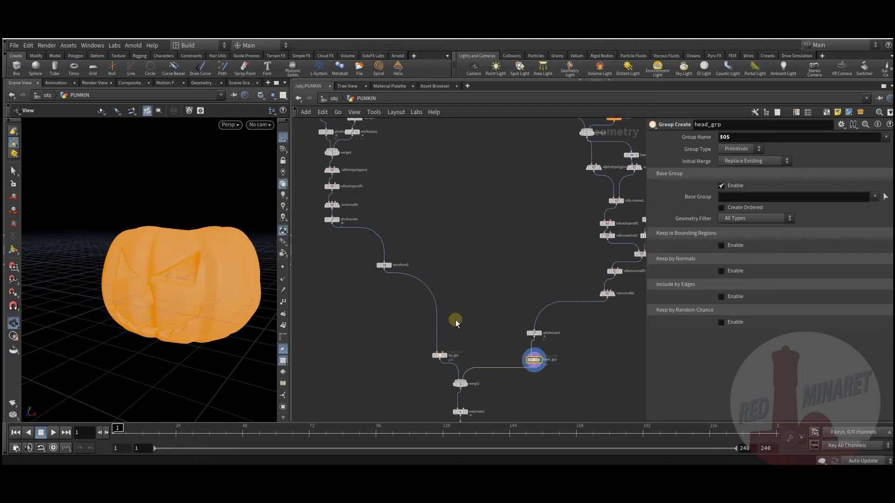
{"action": "middle_click_drag", "start_coordinate": [442, 240], "coordinate": [450, 172]}
{"action": "middle_click_drag", "start_coordinate": [455, 206], "coordinate": [490, 300]}
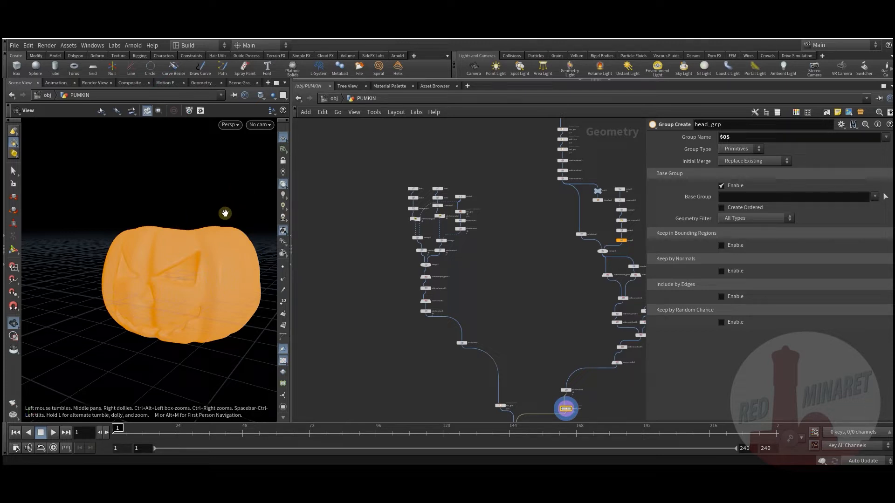
{"action": "scroll", "coordinate": [471, 276], "scroll_direction": "up", "scroll_amount": 6}
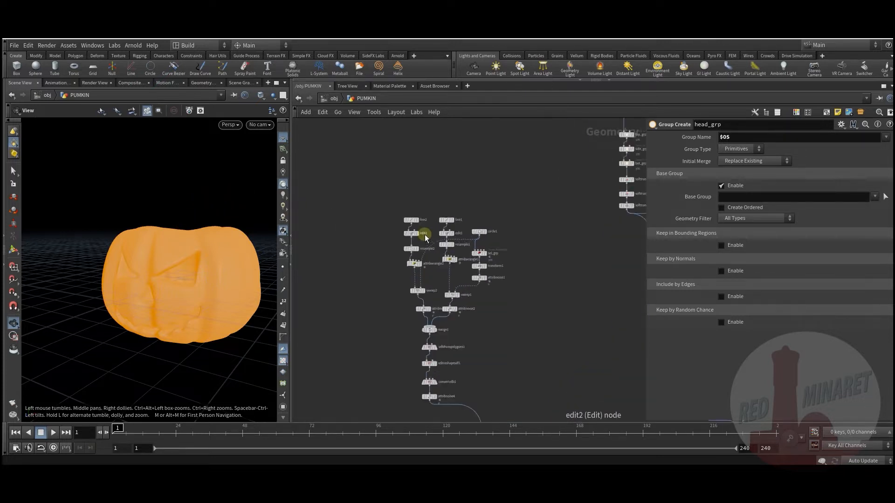
{"action": "scroll", "coordinate": [379, 240], "scroll_direction": "up", "scroll_amount": 2}
{"action": "middle_click_drag", "start_coordinate": [352, 288], "coordinate": [362, 263]}
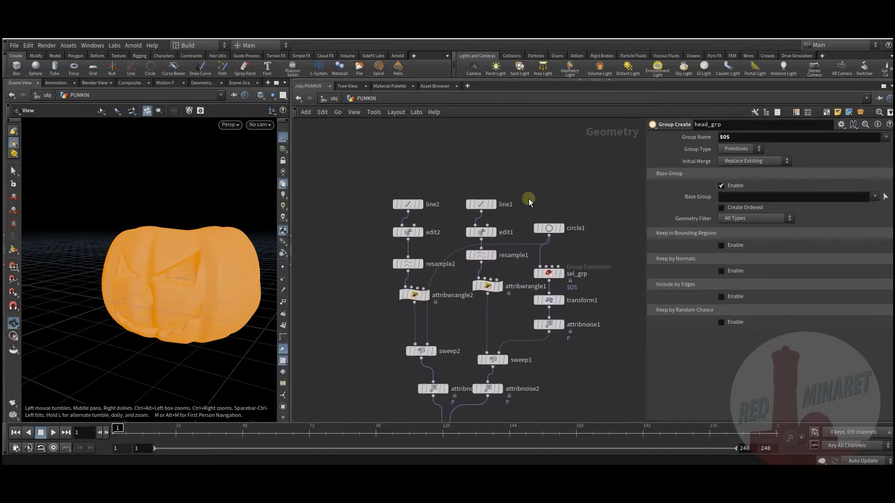
{"action": "left_click", "coordinate": [495, 204]}
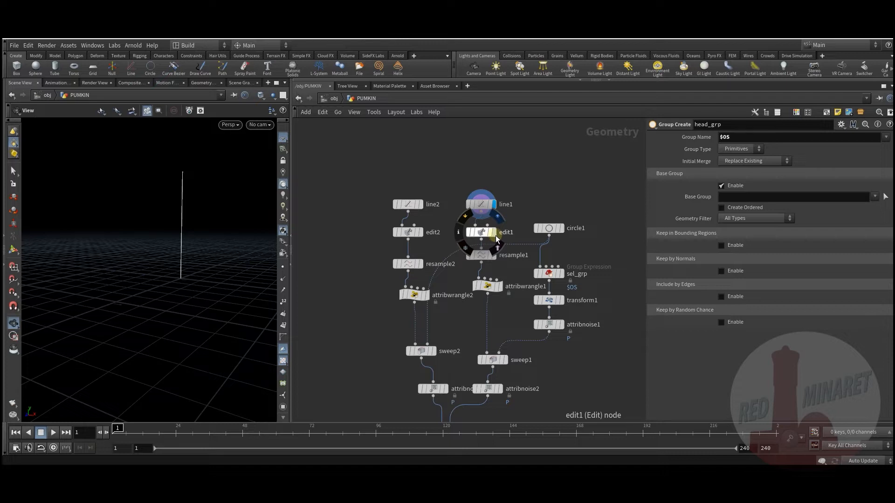
{"action": "left_click", "coordinate": [495, 236]}
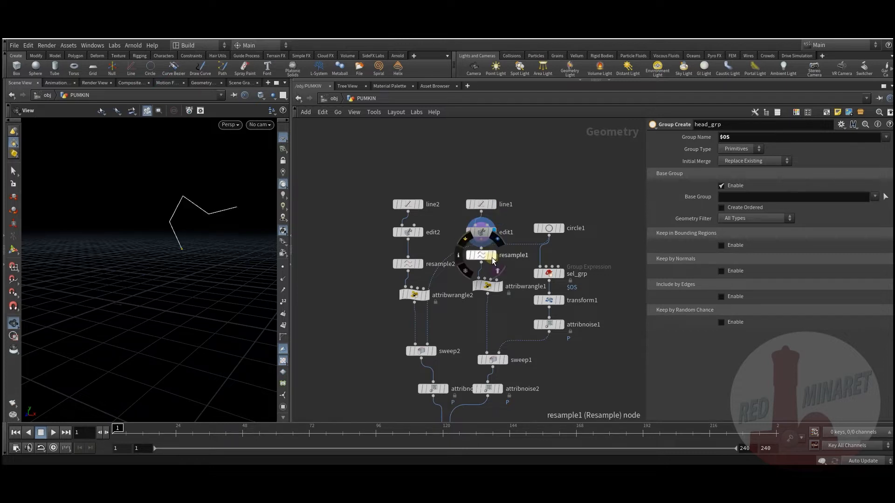
Display resample1, review its segment and subdivision curve settings, and inspect the smoothed curve
{"action": "left_click", "coordinate": [494, 257]}
{"action": "left_click", "coordinate": [482, 256]}
{"action": "left_click_drag", "start_coordinate": [254, 271], "coordinate": [204, 272]}
Display attribwrangle1 and review its pscale VEXpression and the S Ramp that tapers the curve
{"action": "left_click", "coordinate": [500, 287]}
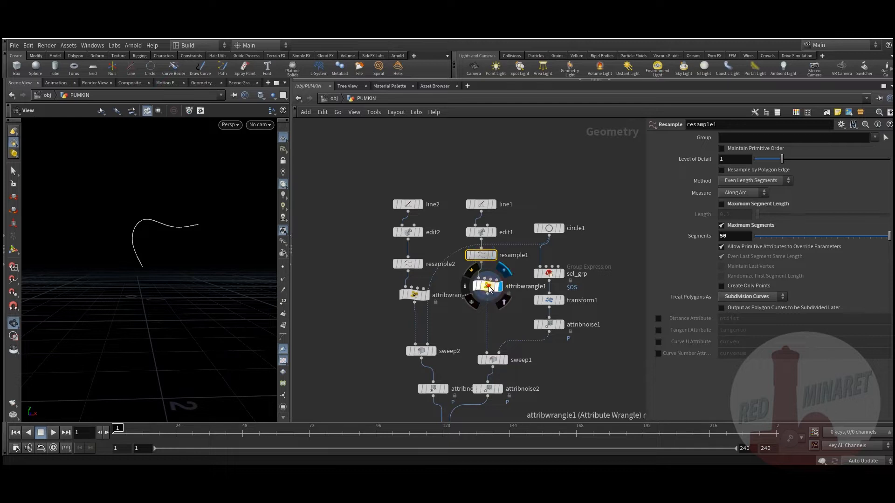
{"action": "left_click", "coordinate": [487, 287]}
{"action": "middle_click_drag", "start_coordinate": [581, 366], "coordinate": [565, 349]}
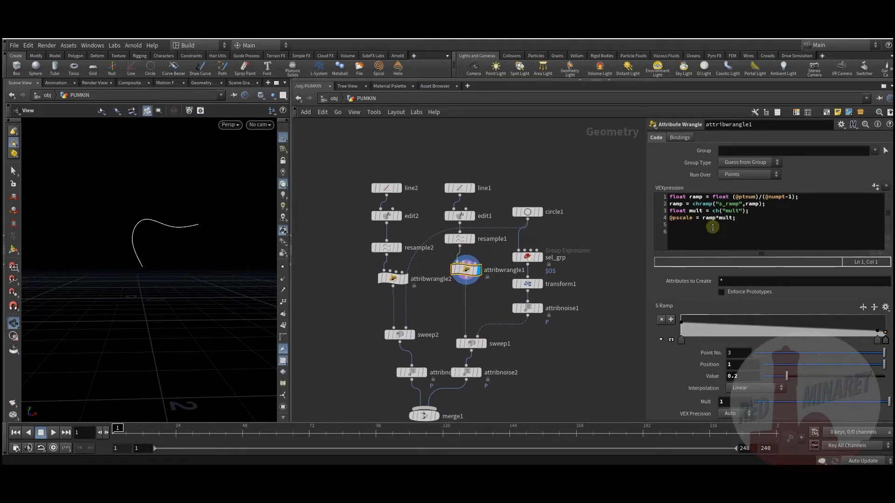
{"action": "left_click_drag", "start_coordinate": [670, 218], "coordinate": [685, 221]}
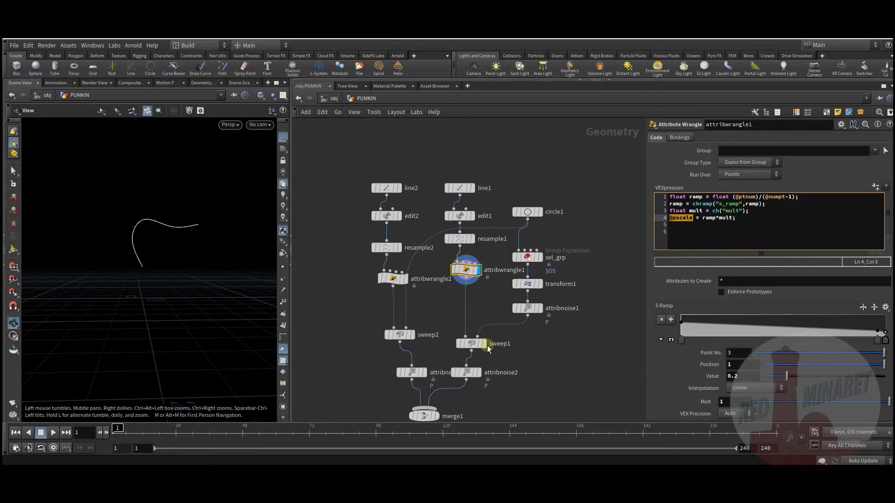
{"action": "left_click", "coordinate": [544, 197]}
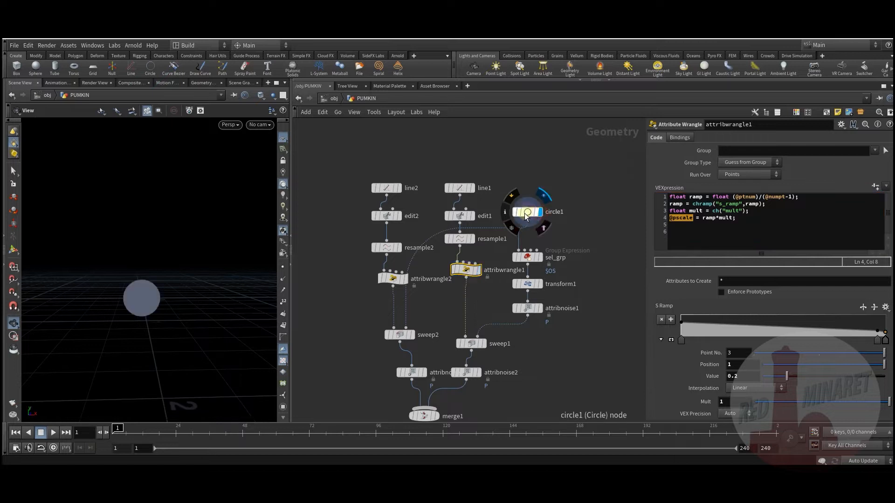
{"action": "left_click", "coordinate": [525, 213]}
{"action": "left_click", "coordinate": [527, 261]}
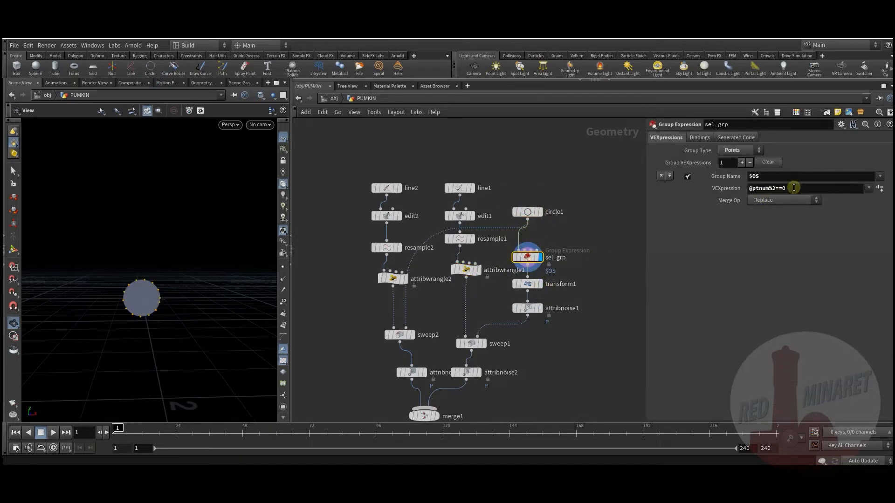
{"action": "left_click_drag", "start_coordinate": [793, 188], "coordinate": [748, 188]}
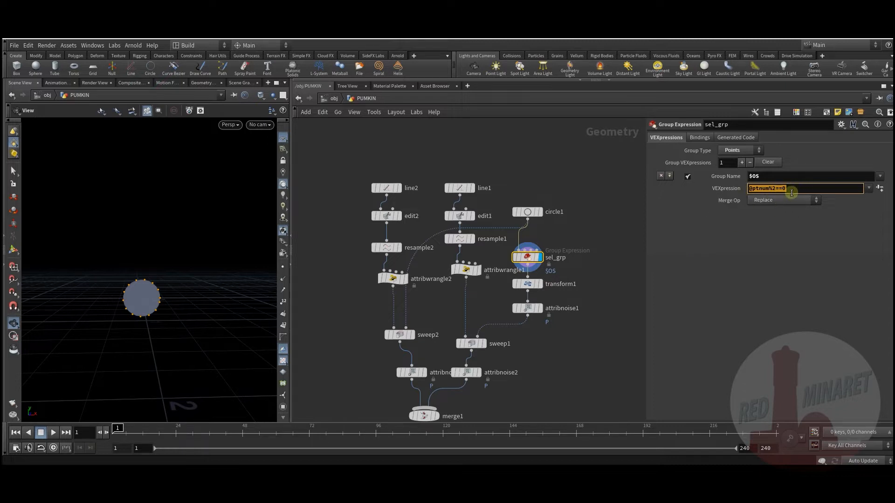
Display transform1 and attribnoise1 to inspect how the circle cross section is scaled and distorted with noise
{"action": "left_click", "coordinate": [539, 284]}
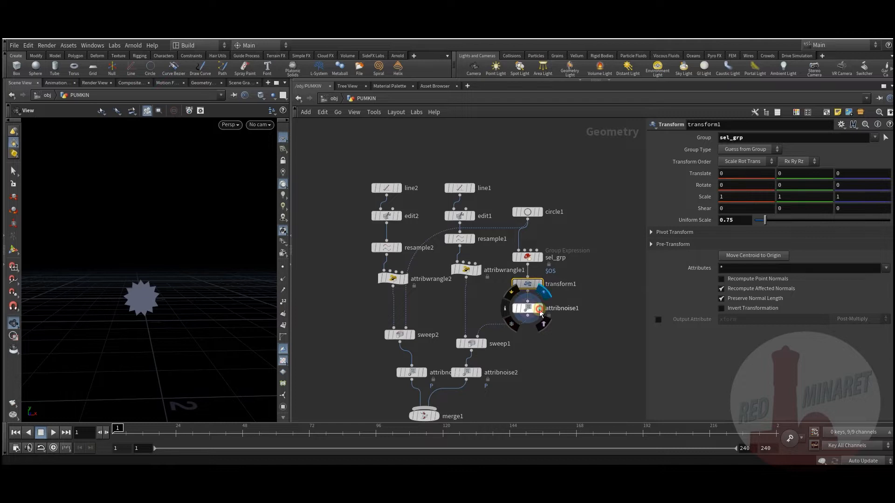
{"action": "left_click", "coordinate": [540, 309]}
{"action": "left_click", "coordinate": [526, 310]}
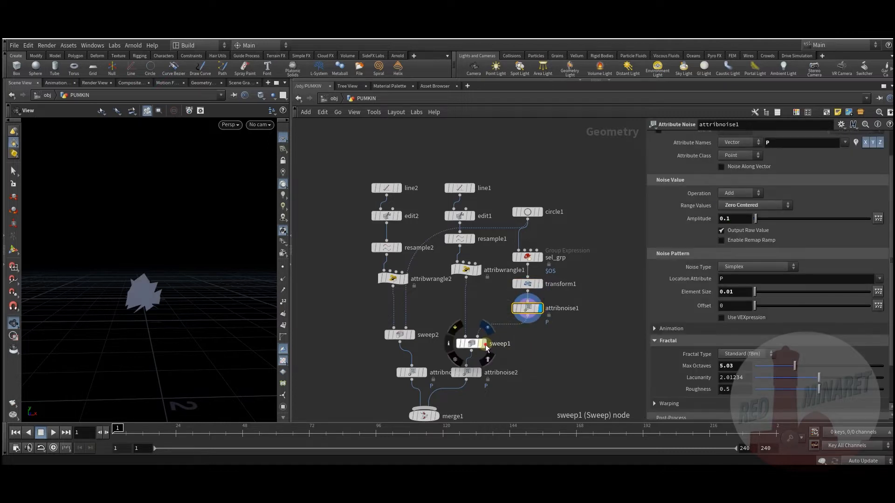
Display sweep1 and inspect the stem surface swept along the tapered curve
{"action": "left_click", "coordinate": [485, 344]}
{"action": "left_click", "coordinate": [473, 350]}
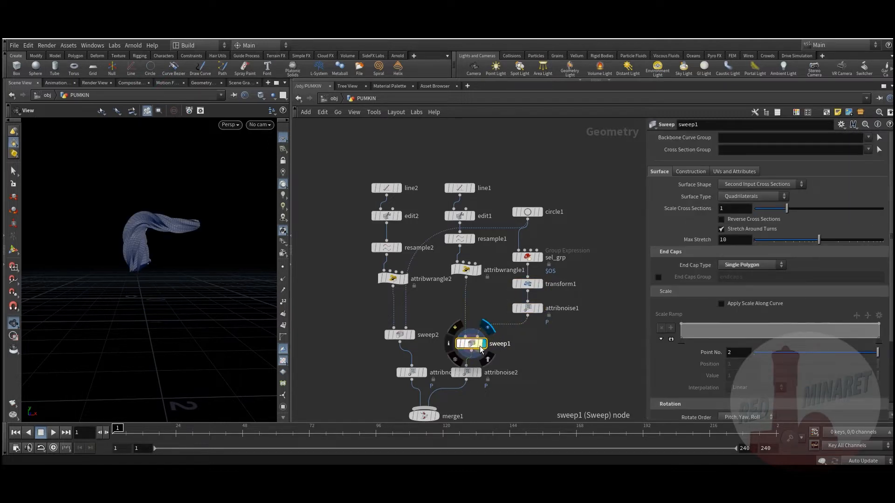
{"action": "left_click_drag", "start_coordinate": [175, 252], "coordinate": [182, 248]}
Move the attribwrangle1 node down closer to sweep1 and review its pscale code alongside the swept stem
{"action": "left_click_drag", "start_coordinate": [466, 270], "coordinate": [466, 292]}
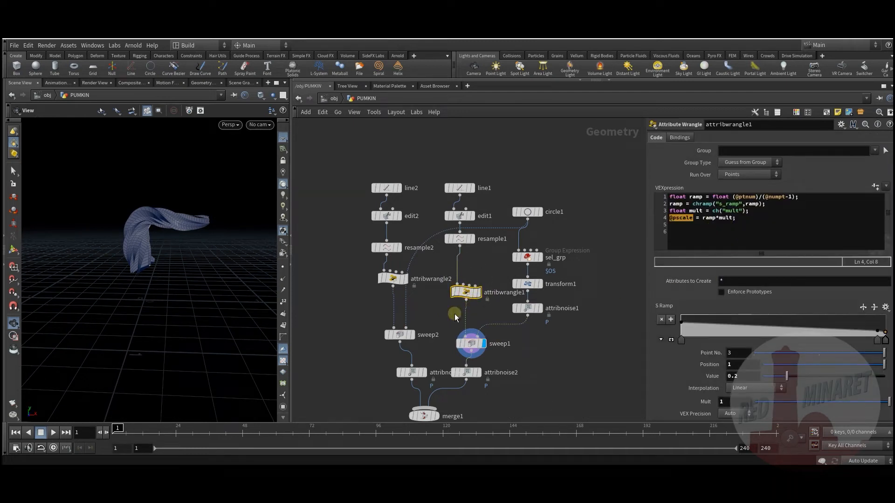
{"action": "mouse_move", "coordinate": [464, 293]}
{"action": "left_click", "coordinate": [449, 281]}
{"action": "left_click", "coordinate": [449, 281]}
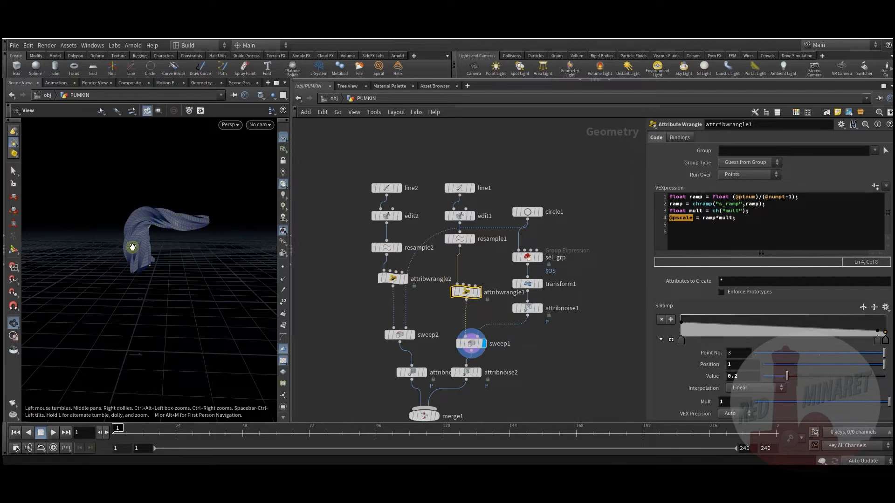
{"action": "middle_click_drag", "start_coordinate": [444, 319], "coordinate": [467, 313]}
Display line2 and edit2 to review the source line and bent shape of the second branch
{"action": "left_click", "coordinate": [418, 184]}
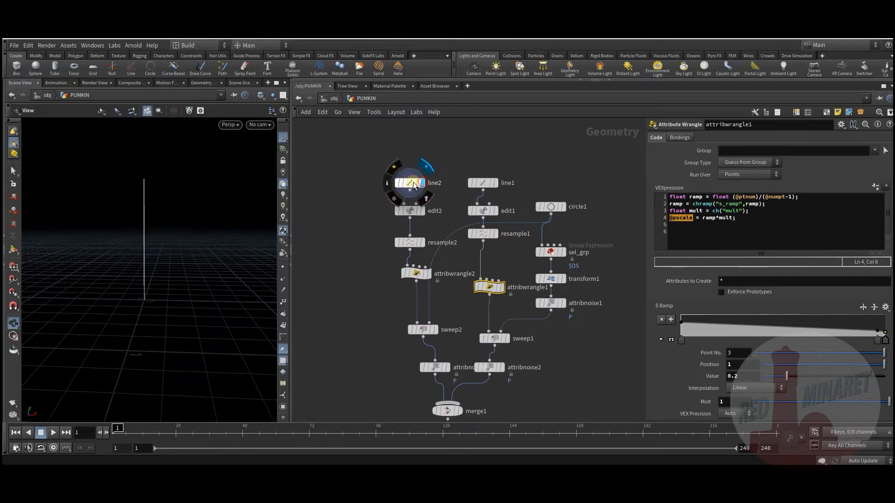
{"action": "left_click", "coordinate": [415, 183]}
{"action": "left_click", "coordinate": [421, 210]}
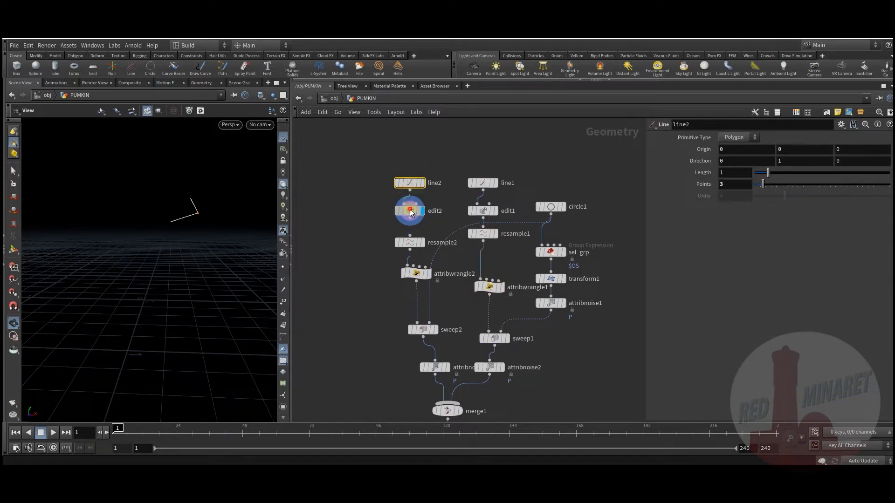
{"action": "left_click", "coordinate": [410, 211]}
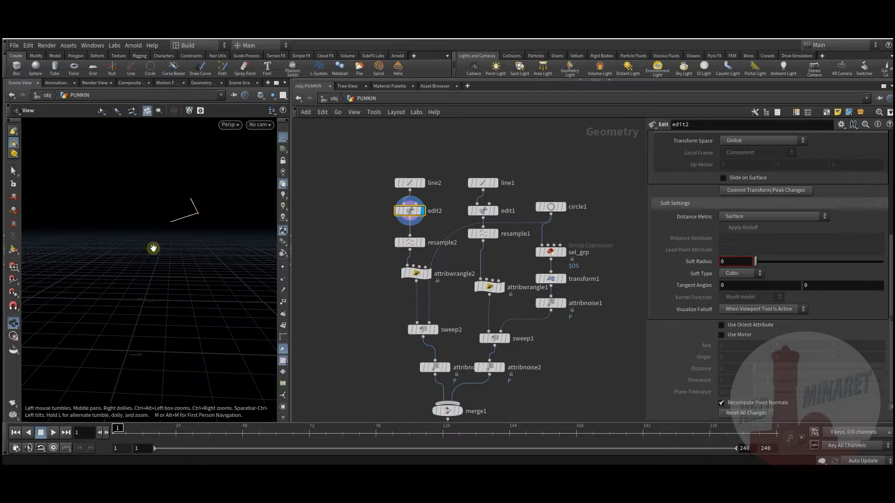
Display resample2 and attribwrangle2, reviewing the second curve's resampling settings and its pscale ramp and multiplier
{"action": "mouse_move", "coordinate": [429, 246]}
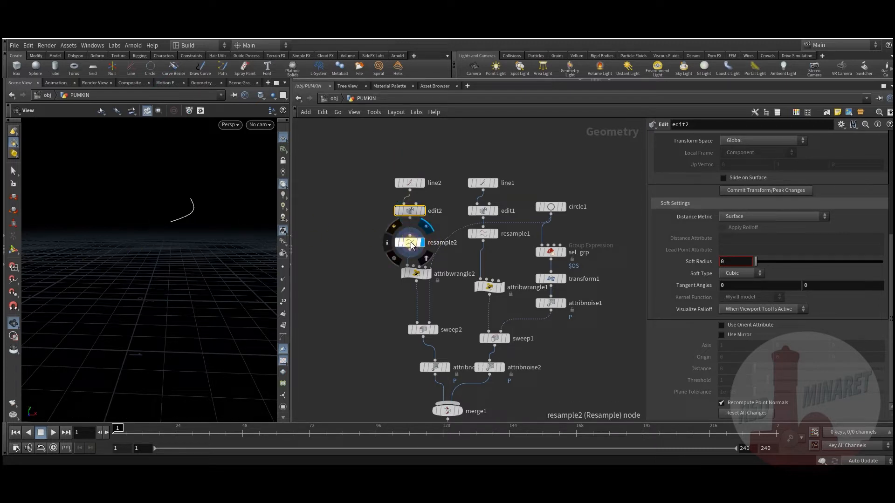
{"action": "left_click", "coordinate": [422, 243]}
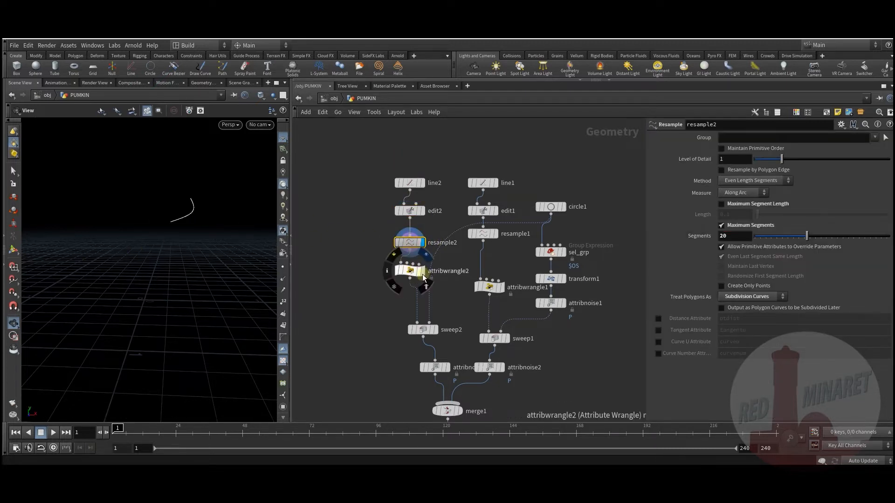
{"action": "left_click", "coordinate": [409, 273]}
{"action": "middle_click_drag", "start_coordinate": [437, 338], "coordinate": [427, 314]}
{"action": "mouse_move", "coordinate": [429, 312]}
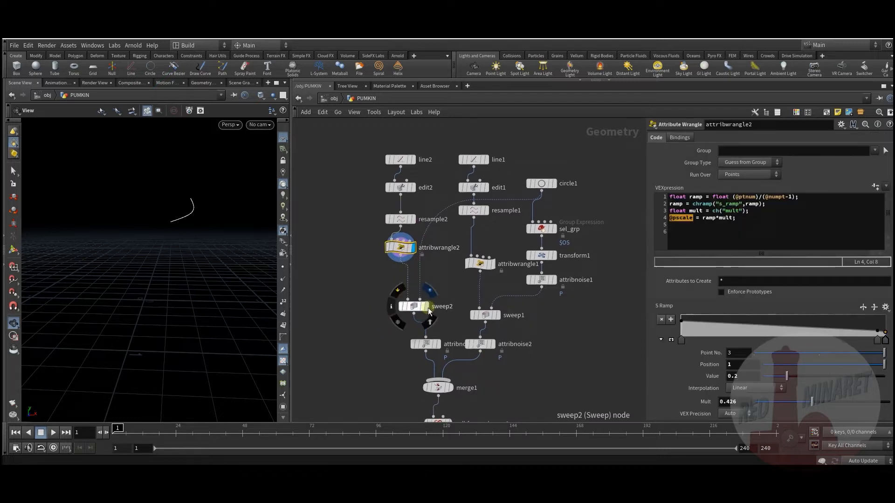
Display sweep2 and attribnoise3 to inspect the second branch's swept surface and its noise
{"action": "left_click", "coordinate": [427, 307]}
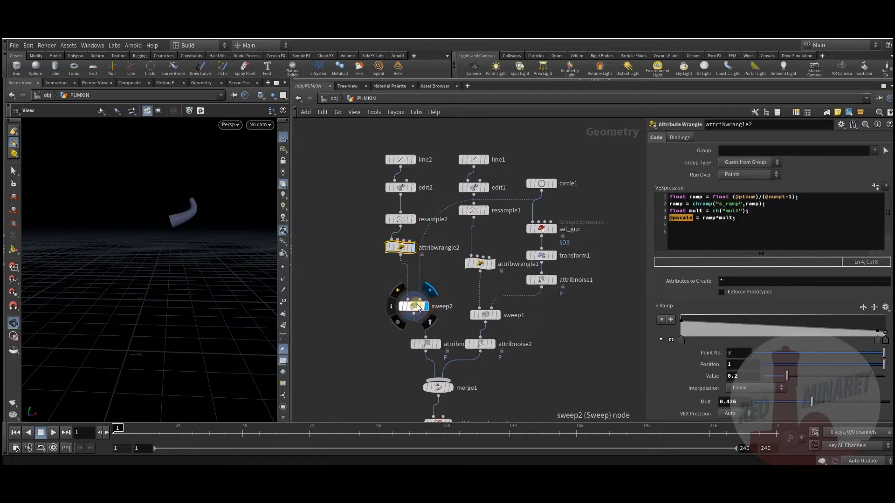
{"action": "left_click", "coordinate": [414, 306]}
{"action": "middle_click_drag", "start_coordinate": [442, 349], "coordinate": [431, 303]}
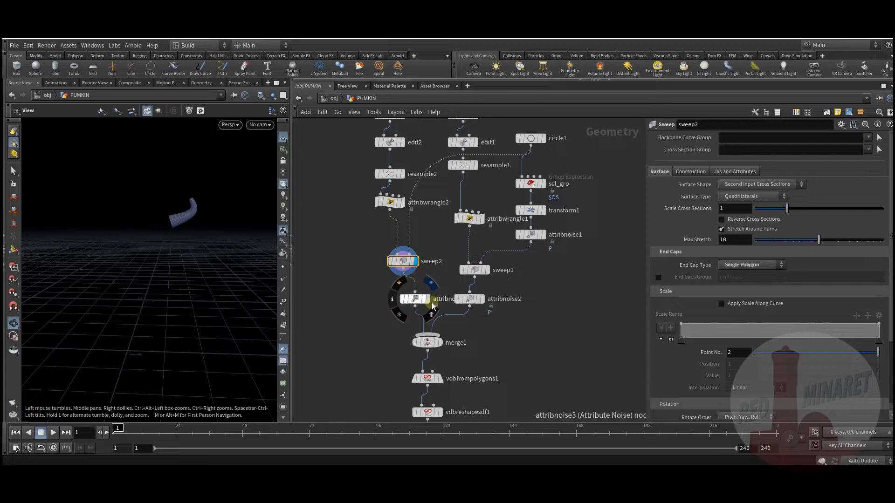
{"action": "left_click", "coordinate": [428, 301]}
{"action": "left_click_drag", "start_coordinate": [418, 302], "coordinate": [411, 298]}
Display merge1 and vdbfrompolygons1 to review how the two stem branches are combined and converted to a VDB
{"action": "left_click", "coordinate": [442, 344]}
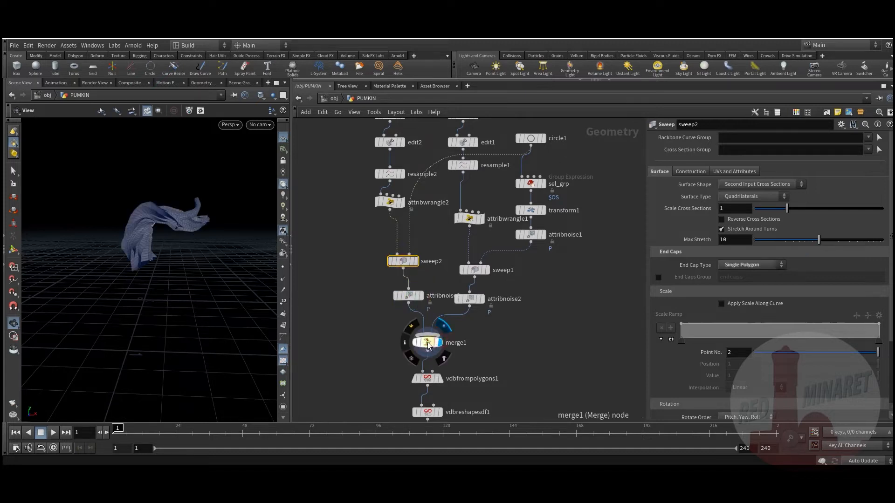
{"action": "left_click", "coordinate": [426, 342]}
{"action": "middle_click_drag", "start_coordinate": [468, 355], "coordinate": [471, 279]}
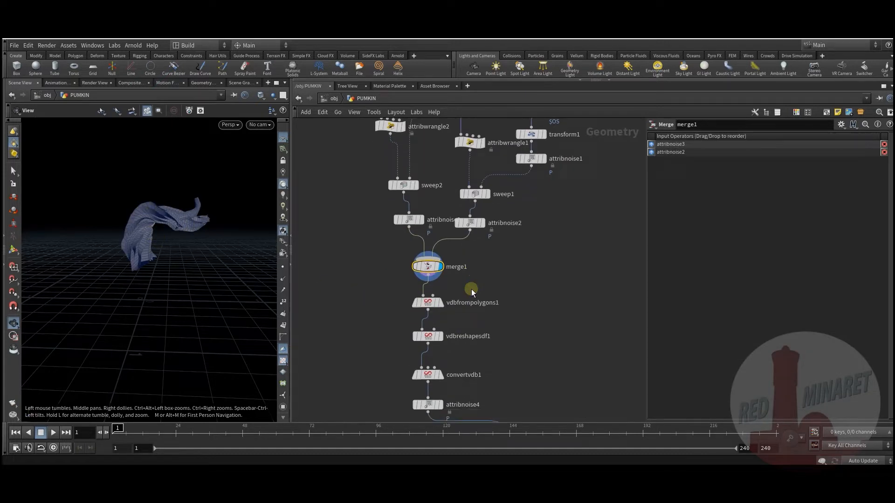
{"action": "left_click", "coordinate": [441, 303]}
{"action": "left_click", "coordinate": [426, 302]}
Display vdbreshapesdf1 and convertvdb1 to review the VDB dilation and the conversion back to polygons
{"action": "middle_click_drag", "start_coordinate": [481, 327], "coordinate": [471, 297]}
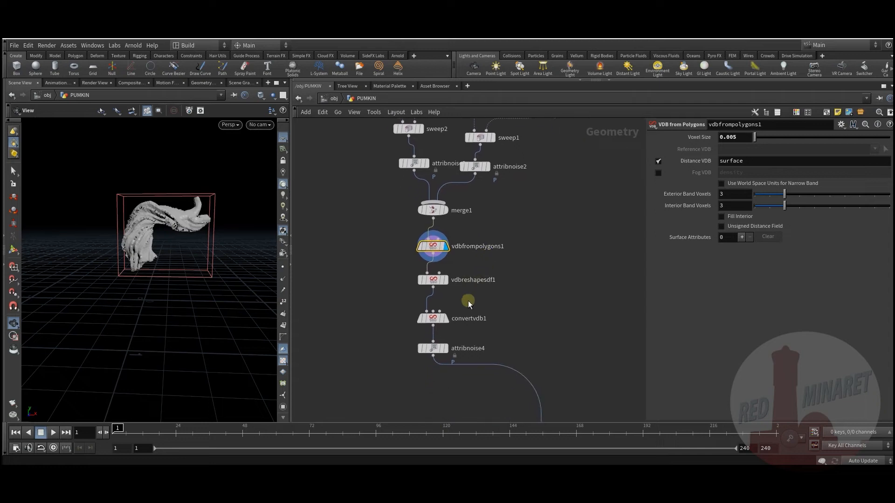
{"action": "left_click", "coordinate": [444, 280]}
{"action": "left_click", "coordinate": [426, 279]}
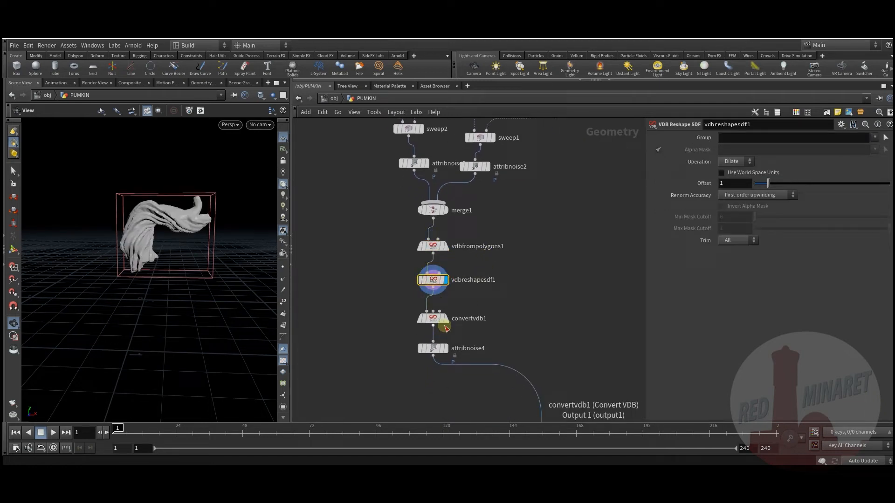
{"action": "left_click", "coordinate": [442, 322]}
{"action": "left_click", "coordinate": [432, 324]}
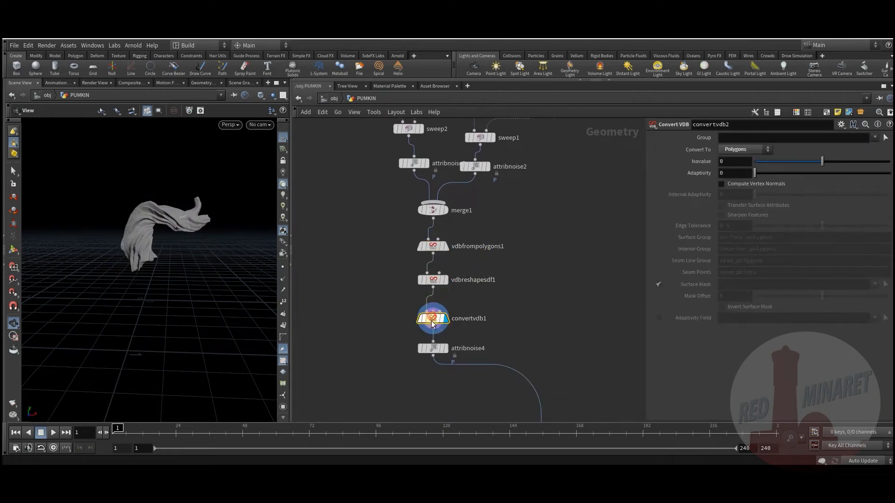
Display attribnoise4 and review the noise settings applied to the converted stem mesh
{"action": "left_click", "coordinate": [443, 349]}
{"action": "left_click", "coordinate": [429, 349]}
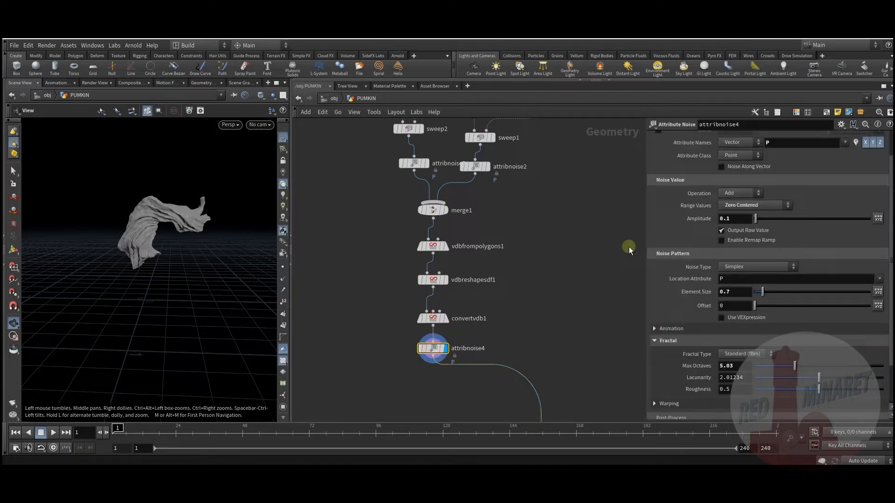
{"action": "middle_click_drag", "start_coordinate": [565, 351], "coordinate": [495, 225]}
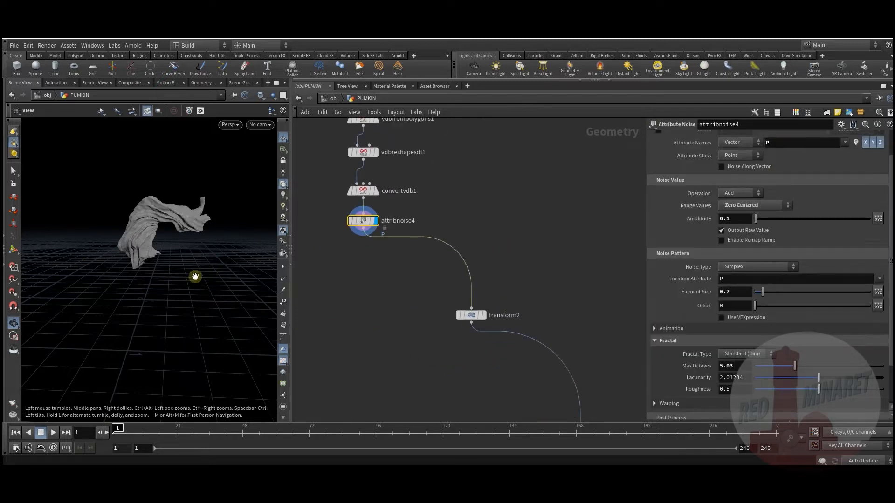
Display transform2 and tip_grp to inspect the stem's placement and its grouping
{"action": "left_click", "coordinate": [483, 315]}
{"action": "scroll", "coordinate": [469, 256], "scroll_direction": "down", "scroll_amount": 3}
{"action": "scroll", "coordinate": [469, 257], "scroll_direction": "up", "scroll_amount": 3}
{"action": "left_click", "coordinate": [432, 270]}
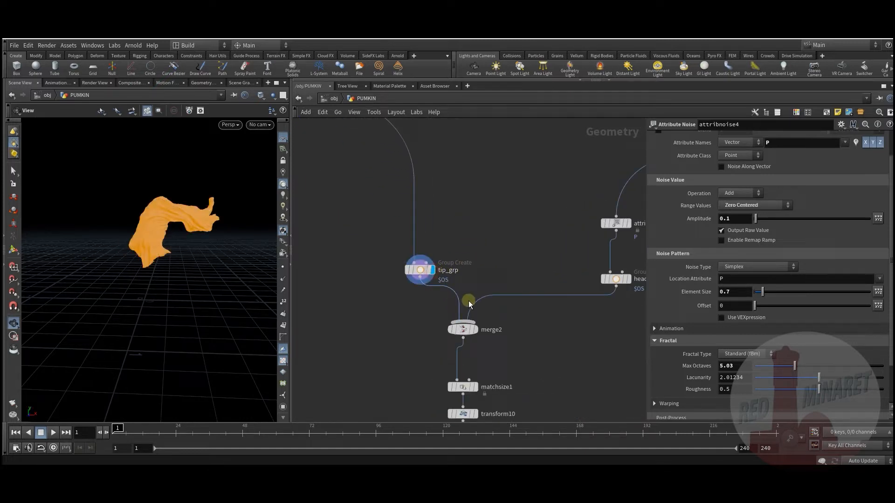
Display merge2 and inspect the stem joined with the carved pumpkin head
{"action": "middle_click_drag", "start_coordinate": [501, 342], "coordinate": [468, 257]}
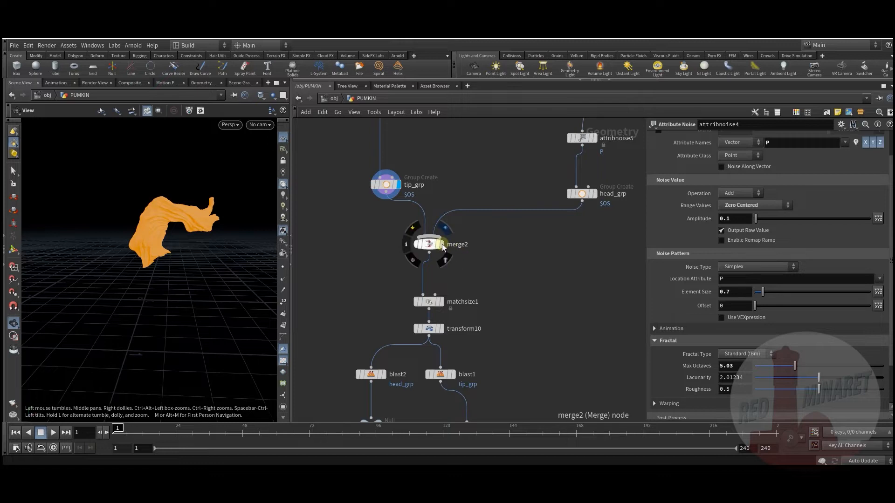
{"action": "left_click", "coordinate": [441, 244]}
{"action": "left_click", "coordinate": [427, 245]}
{"action": "left_click_drag", "start_coordinate": [179, 238], "coordinate": [196, 260]}
Display matchsize1 and transform10, reviewing the merged pumpkin's justification settings and uniform scale
{"action": "middle_click_drag", "start_coordinate": [532, 316], "coordinate": [547, 266]}
{"action": "left_click", "coordinate": [456, 251]}
{"action": "left_click", "coordinate": [443, 251]}
{"action": "mouse_move", "coordinate": [175, 262]}
{"action": "left_mouse_down"}
{"action": "mouse_move", "coordinate": [187, 243]}
{"action": "mouse_move", "coordinate": [180, 261]}
{"action": "mouse_move", "coordinate": [184, 250]}
{"action": "mouse_move", "coordinate": [159, 252]}
{"action": "mouse_move", "coordinate": [180, 267]}
{"action": "left_mouse_up"}
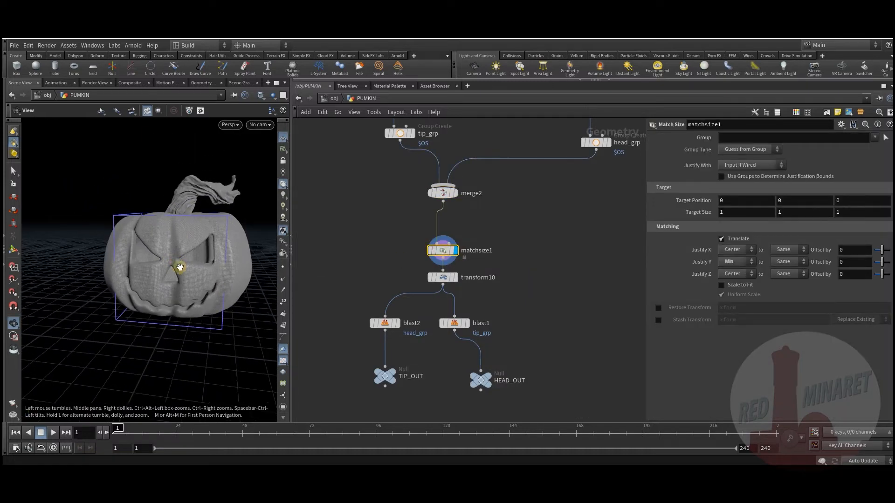
{"action": "left_click", "coordinate": [455, 278]}
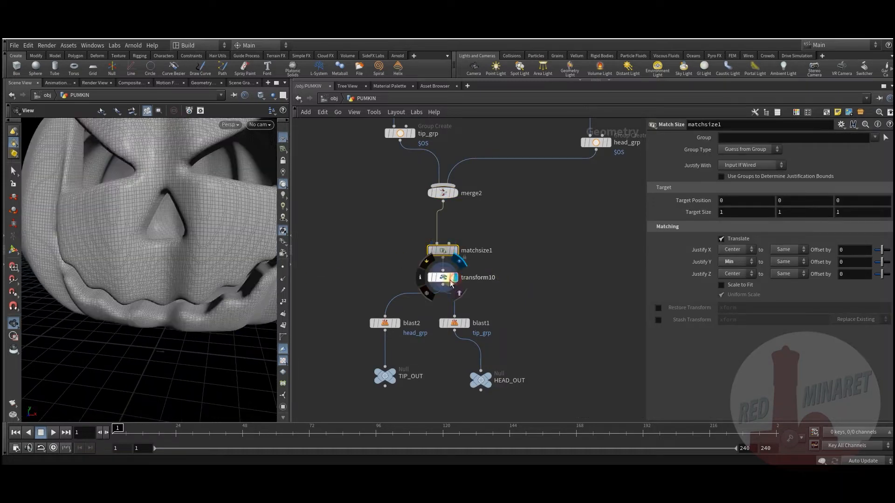
{"action": "left_click", "coordinate": [443, 280]}
{"action": "middle_click_drag", "start_coordinate": [157, 243], "coordinate": [146, 265]}
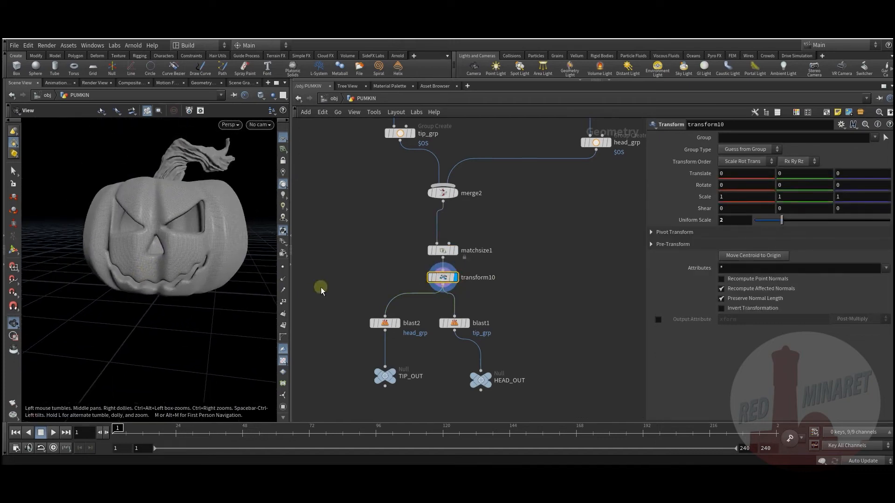
Align the blast1 node above HEAD_OUT, and display TIP_OUT and HEAD_OUT to inspect the separated stem and head
{"action": "left_click_drag", "start_coordinate": [465, 331], "coordinate": [490, 330]}
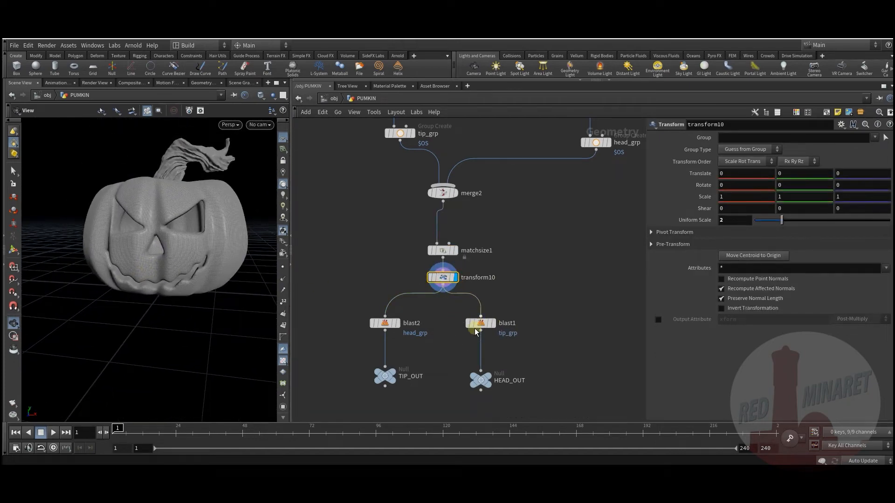
{"action": "mouse_move", "coordinate": [401, 326]}
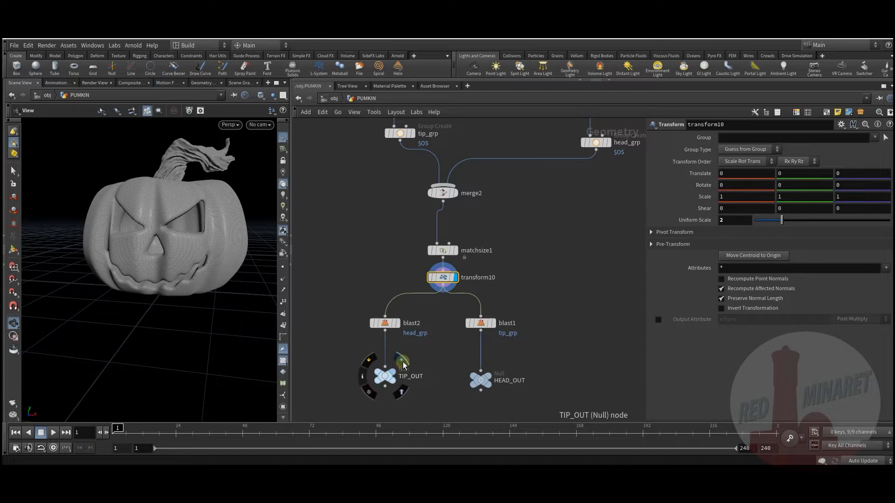
{"action": "left_click", "coordinate": [401, 360]}
{"action": "left_click", "coordinate": [385, 376]}
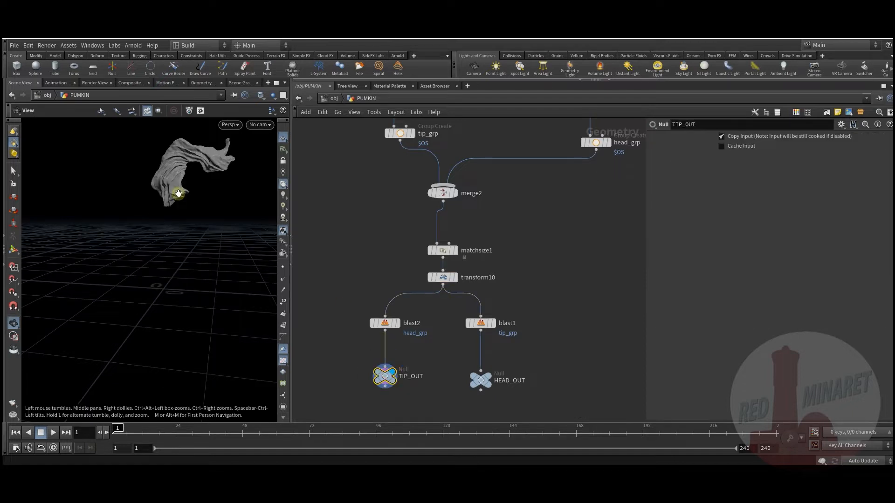
{"action": "left_click", "coordinate": [487, 382]}
{"action": "left_click", "coordinate": [539, 299]}
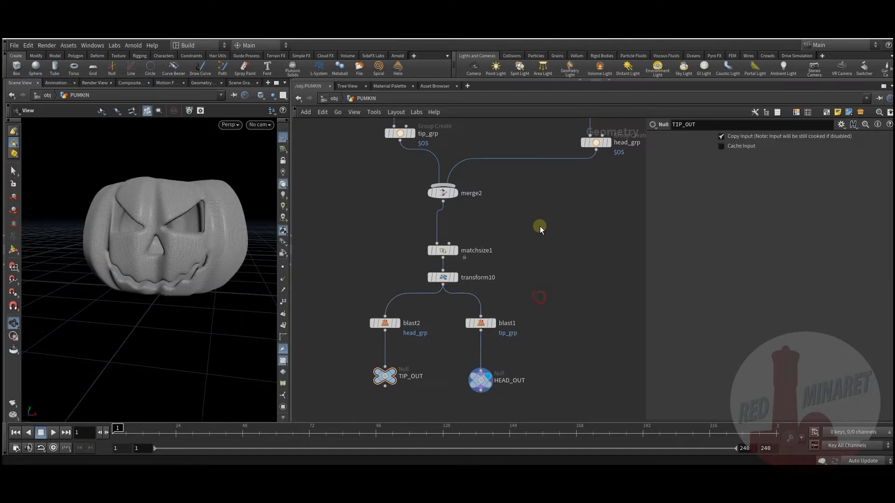
Return to the object level network and select the PUMKIN geometry object
{"action": "middle_click_drag", "start_coordinate": [541, 230], "coordinate": [545, 258]}
{"action": "scroll", "coordinate": [192, 238], "scroll_direction": "down", "scroll_amount": 3}
{"action": "left_click_drag", "start_coordinate": [192, 238], "coordinate": [229, 139]}
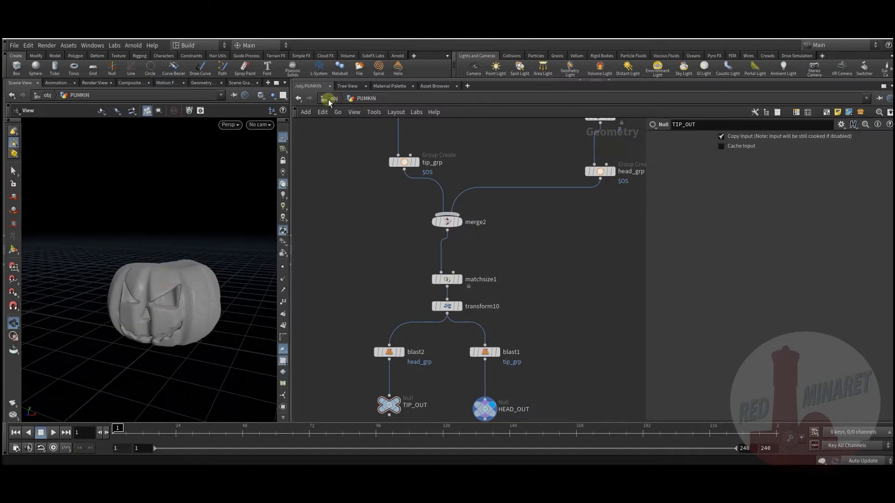
{"action": "left_click", "coordinate": [328, 101]}
{"action": "middle_click_drag", "start_coordinate": [410, 242], "coordinate": [424, 240]}
{"action": "left_click", "coordinate": [473, 251]}
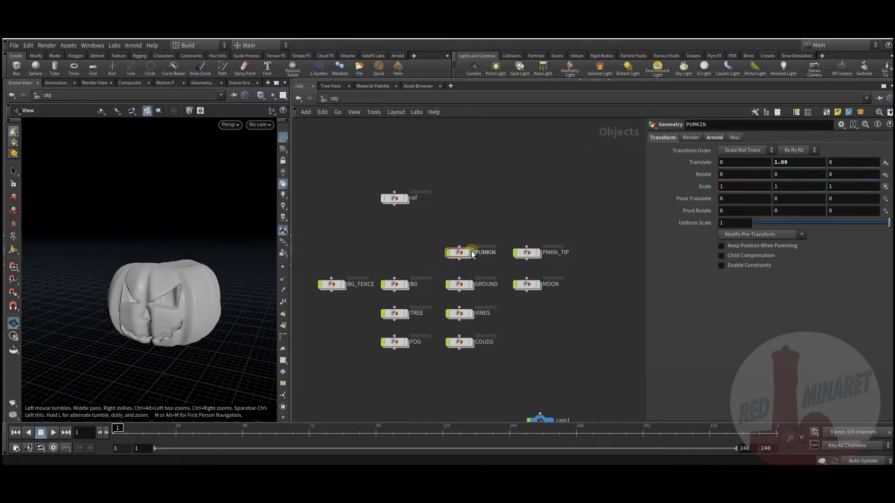
Display the GROUND object to inspect the terrain on its own and open its geometry network
{"action": "middle_click_drag", "start_coordinate": [479, 265], "coordinate": [482, 256]}
{"action": "scroll", "coordinate": [484, 264], "scroll_direction": "up", "scroll_amount": 4}
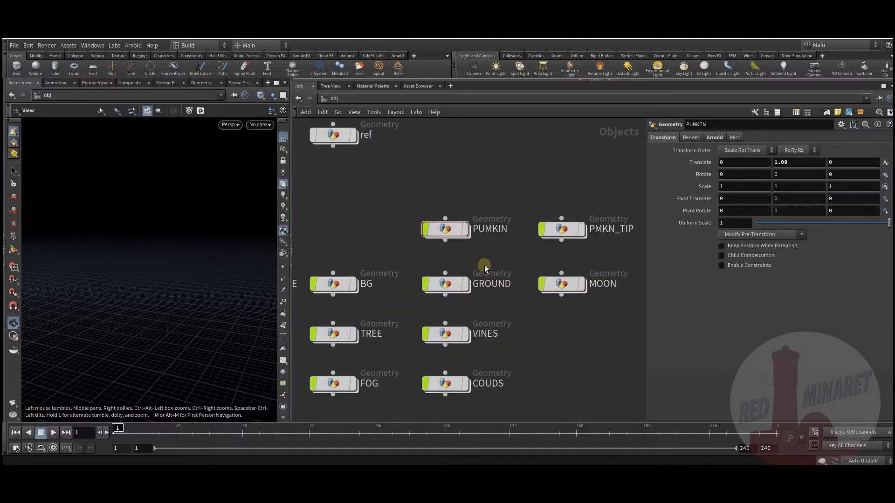
{"action": "middle_click_drag", "start_coordinate": [506, 301], "coordinate": [507, 265]}
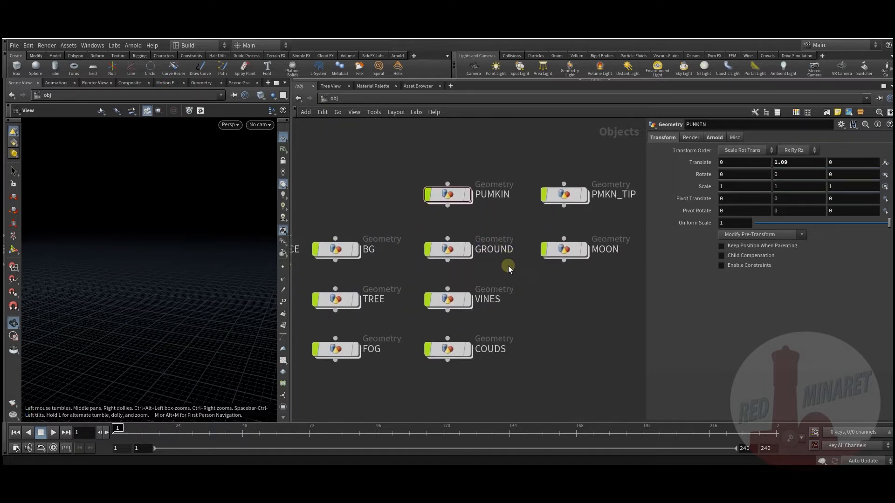
{"action": "left_click", "coordinate": [467, 250]}
{"action": "middle_click_drag", "start_coordinate": [188, 309], "coordinate": [180, 273]}
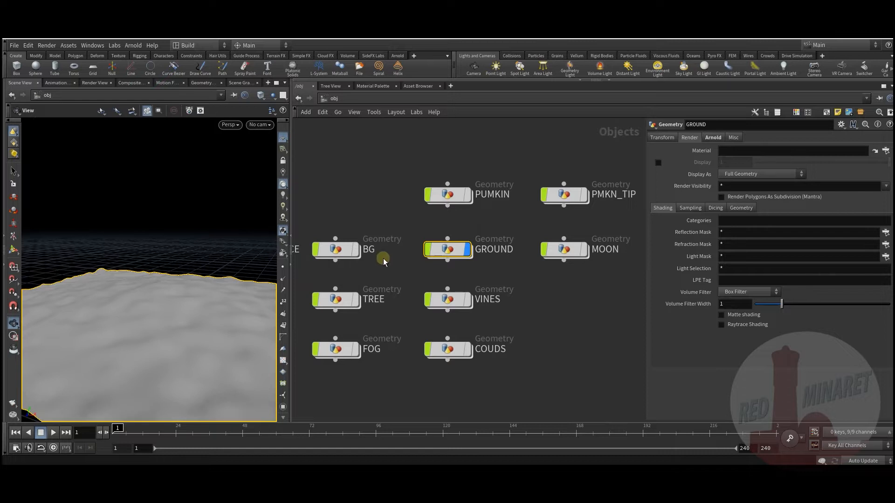
{"action": "double_click", "coordinate": [448, 250]}
{"action": "middle_click_drag", "start_coordinate": [531, 276], "coordinate": [429, 269]}
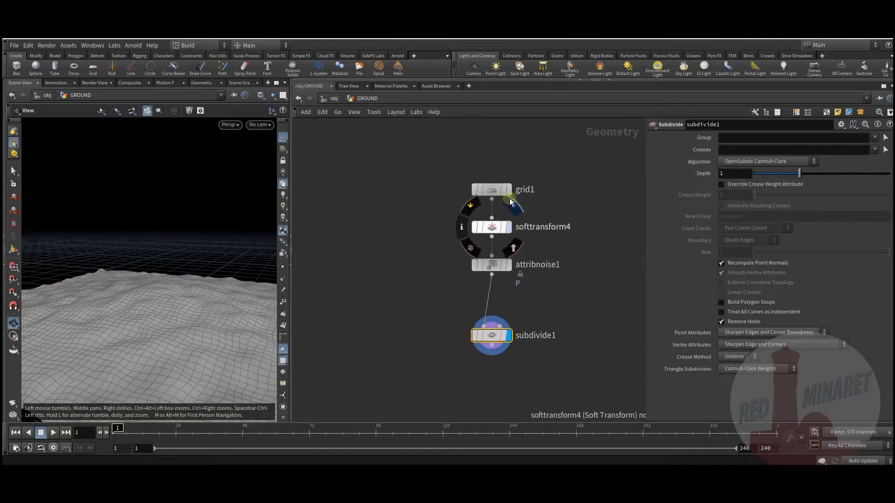
Display grid1 and softtransform4, reviewing the grid settings and the soft transform that raises the ground's middle
{"action": "left_click", "coordinate": [513, 167]}
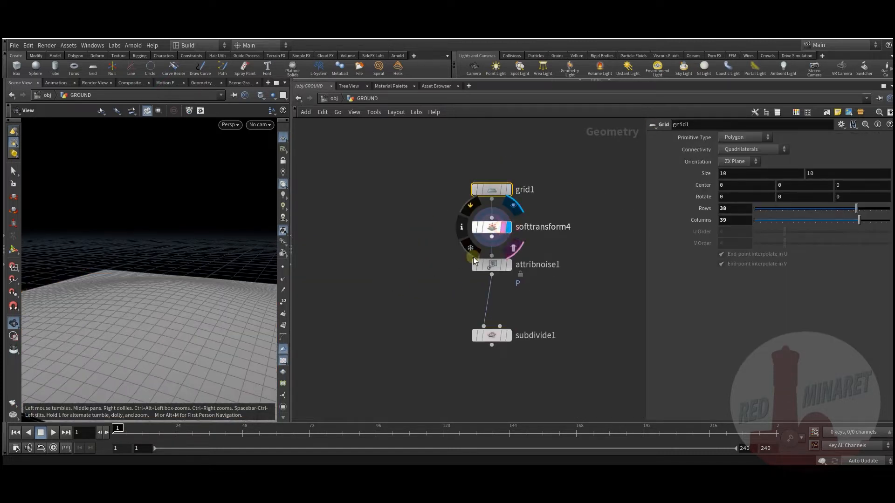
{"action": "left_click", "coordinate": [492, 230]}
{"action": "middle_click_drag", "start_coordinate": [119, 350], "coordinate": [110, 327]}
{"action": "scroll", "coordinate": [155, 321], "scroll_direction": "down", "scroll_amount": 4}
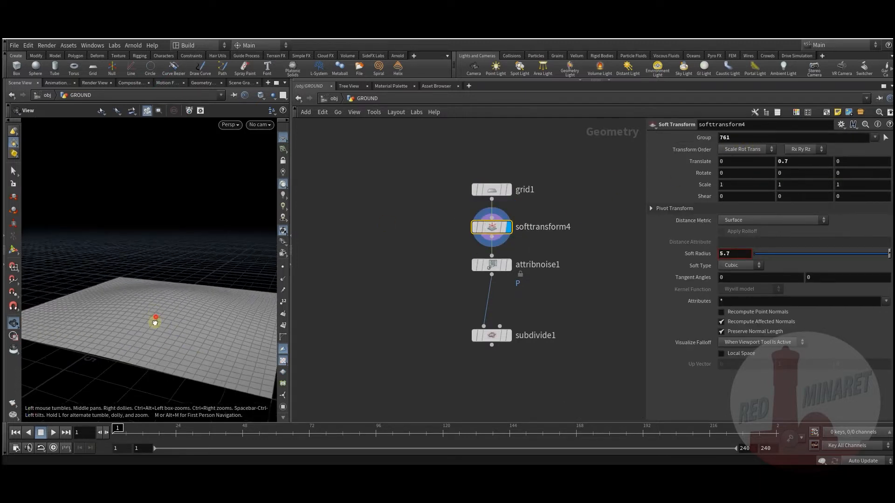
{"action": "scroll", "coordinate": [155, 321], "scroll_direction": "up", "scroll_amount": 3}
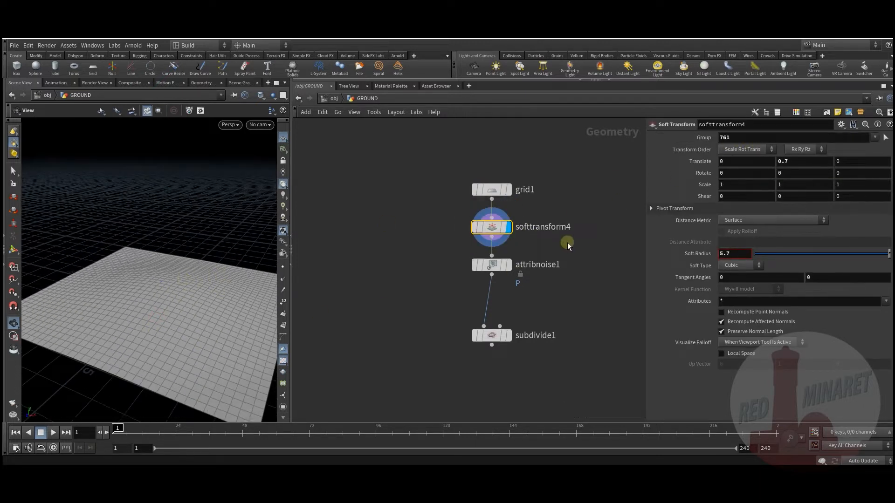
{"action": "left_click_drag", "start_coordinate": [155, 296], "coordinate": [195, 308]}
Display attribnoise1 and subdivide1 to inspect the noisy, subdivided ground surface
{"action": "left_click", "coordinate": [509, 265]}
{"action": "left_click", "coordinate": [508, 336]}
{"action": "left_click", "coordinate": [492, 335]}
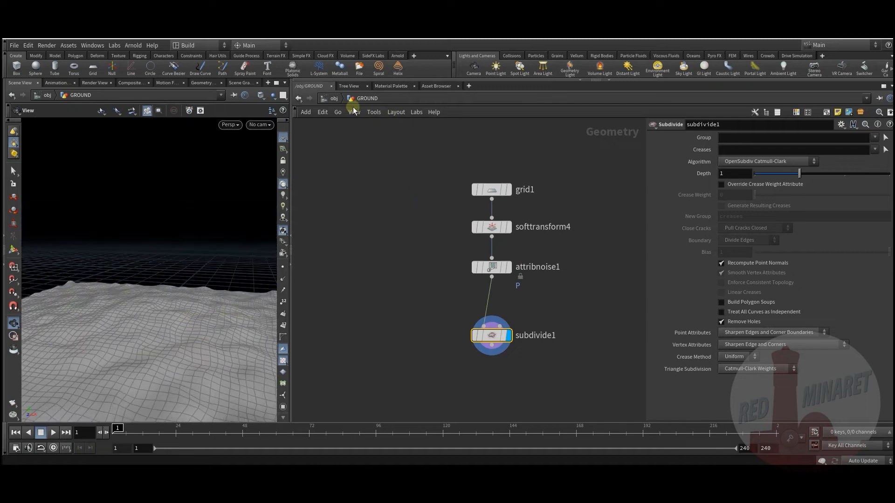
Return to the object level, display the VINES object and open its geometry network
{"action": "left_click", "coordinate": [330, 99]}
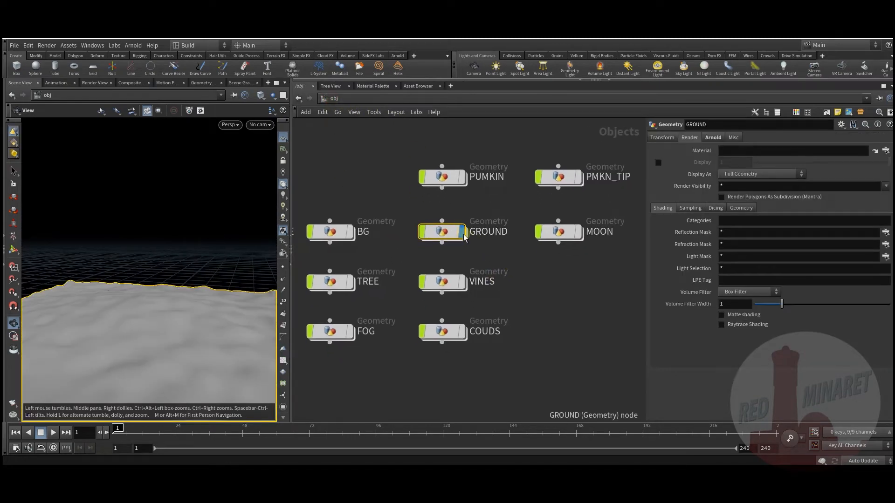
{"action": "mouse_move", "coordinate": [479, 272]}
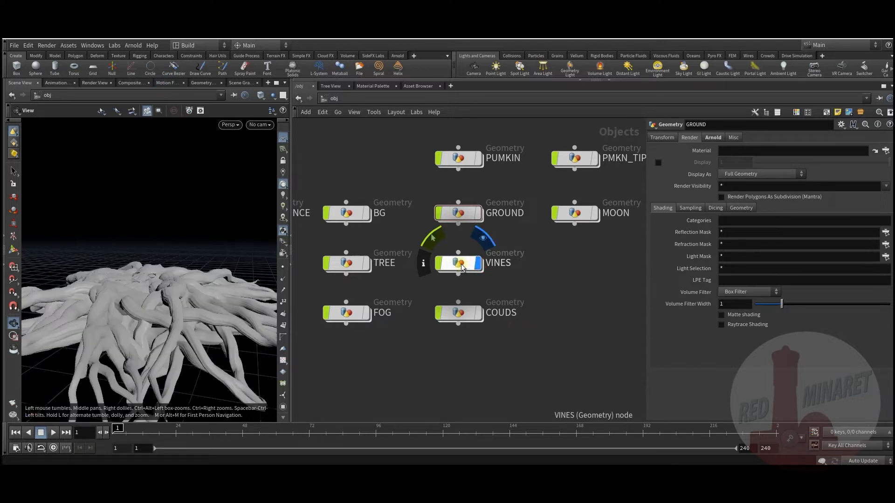
{"action": "double_click", "coordinate": [461, 266]}
{"action": "scroll", "coordinate": [467, 243], "scroll_direction": "up", "scroll_amount": 5}
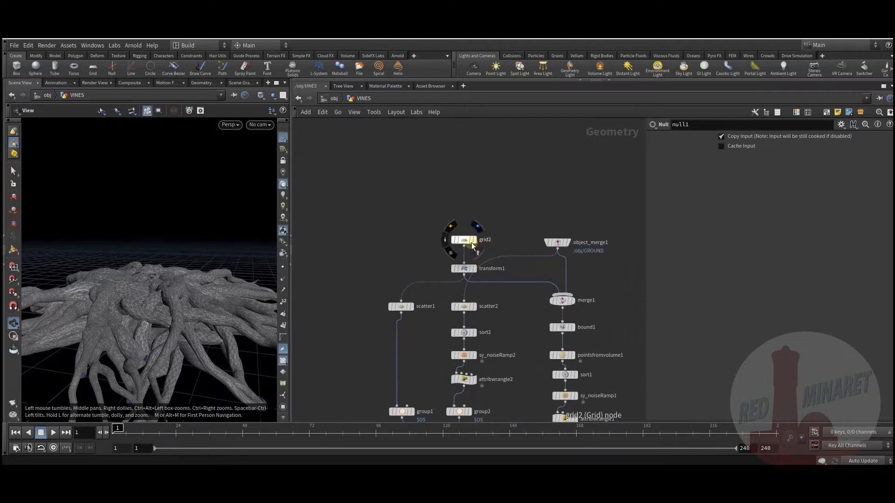
Display grid2 and object_merge1 to review the source grid and the imported /obj/GROUND surface
{"action": "left_click", "coordinate": [472, 242]}
{"action": "left_click", "coordinate": [460, 243]}
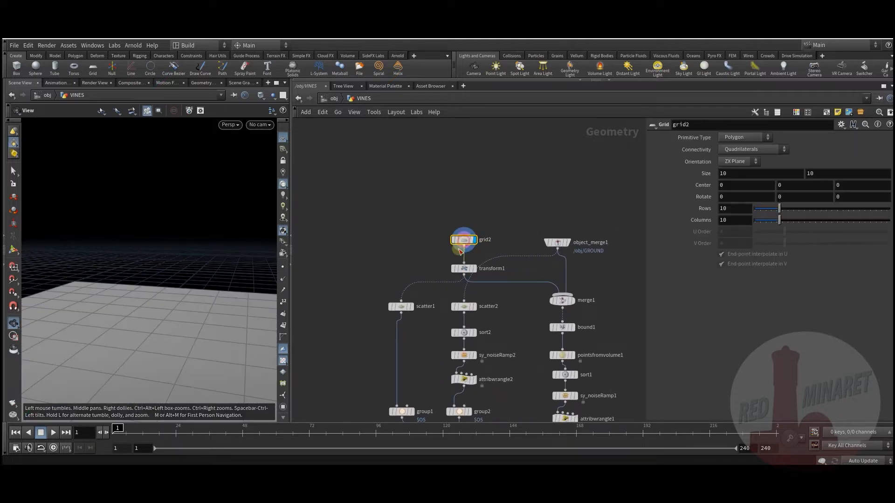
{"action": "left_click", "coordinate": [568, 242]}
{"action": "left_click_drag", "start_coordinate": [206, 296], "coordinate": [202, 294]}
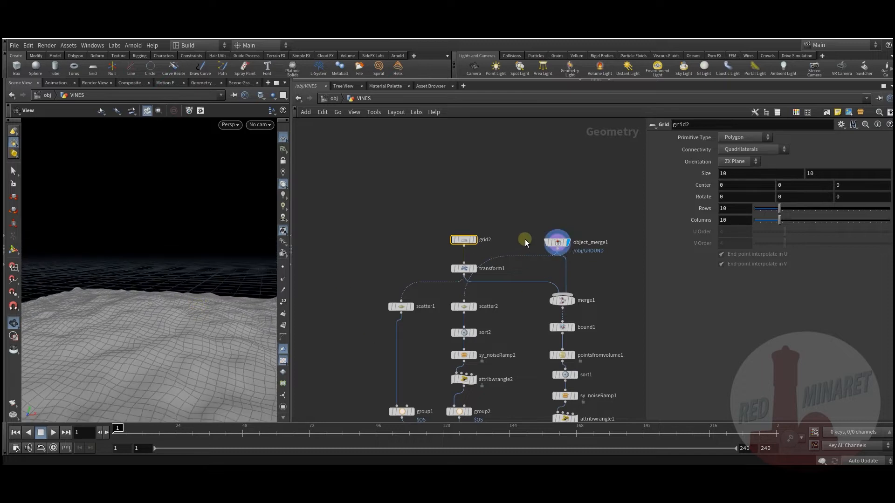
{"action": "left_click", "coordinate": [559, 243]}
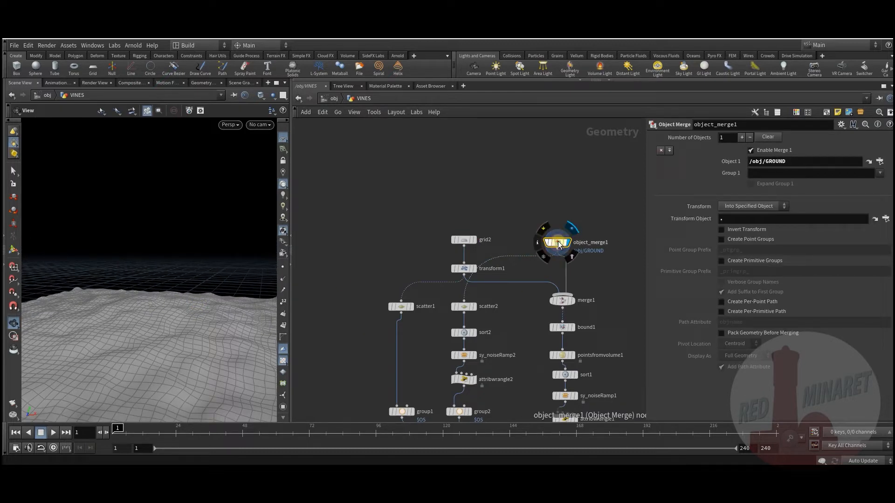
{"action": "middle_click_drag", "start_coordinate": [583, 279], "coordinate": [587, 246]}
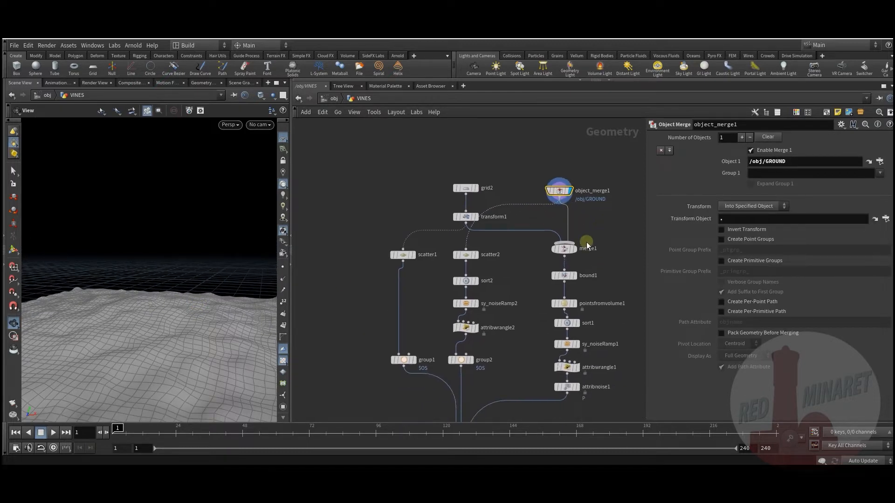
Display transform1 with object_merge1 templated to examine the scaled-down grid's position above the ground
{"action": "left_click", "coordinate": [475, 217]}
{"action": "left_click", "coordinate": [466, 217]}
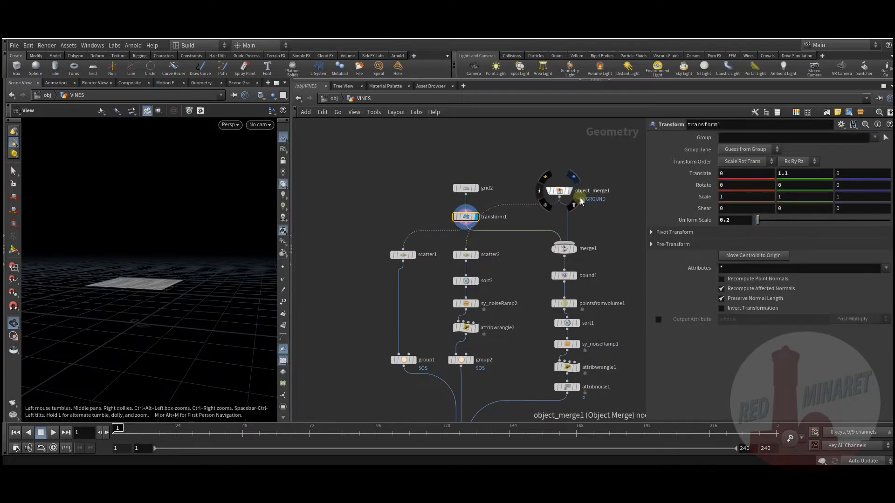
{"action": "left_click", "coordinate": [577, 204]}
{"action": "left_click_drag", "start_coordinate": [186, 302], "coordinate": [197, 288]}
{"action": "left_click_drag", "start_coordinate": [193, 290], "coordinate": [195, 290]}
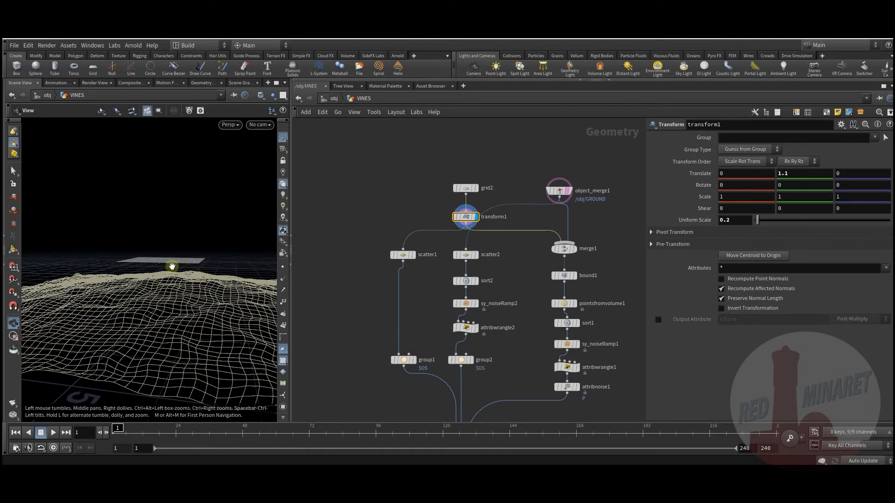
{"action": "mouse_move", "coordinate": [178, 265]}
{"action": "left_mouse_down"}
{"action": "mouse_move", "coordinate": [161, 240]}
{"action": "mouse_move", "coordinate": [169, 267]}
{"action": "left_mouse_up"}
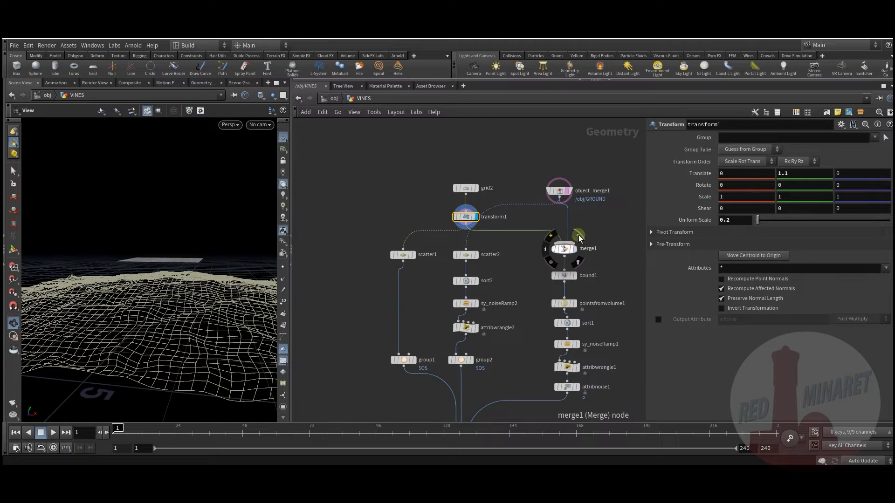
Compare the scatter1 and scatter2 point distributions and their scatter settings
{"action": "left_click", "coordinate": [413, 256]}
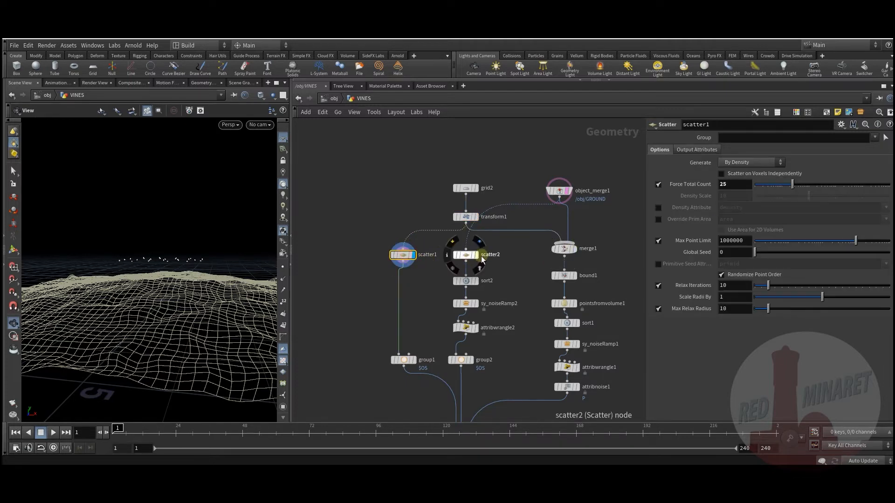
{"action": "left_click", "coordinate": [466, 255]}
{"action": "mouse_move", "coordinate": [186, 276]}
{"action": "left_mouse_down"}
{"action": "mouse_move", "coordinate": [184, 292]}
{"action": "mouse_move", "coordinate": [189, 275]}
{"action": "left_mouse_up"}
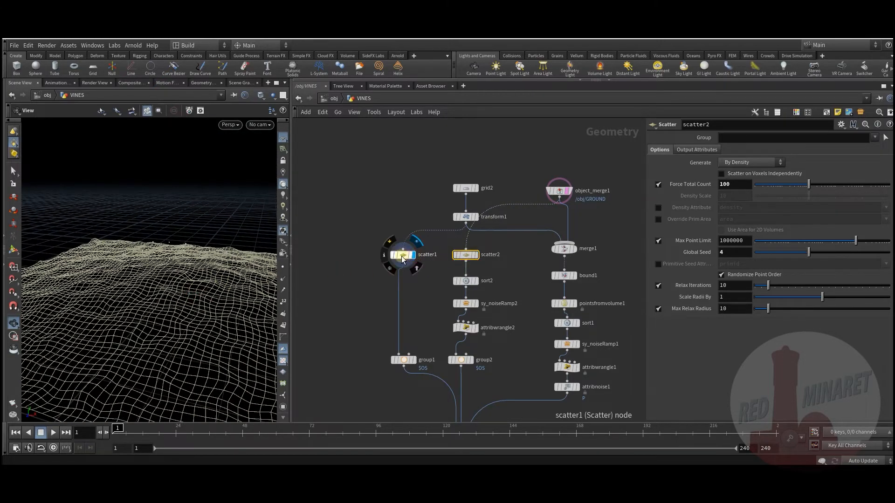
{"action": "left_click", "coordinate": [403, 260]}
{"action": "middle_click_drag", "start_coordinate": [414, 300], "coordinate": [404, 294]}
Display sort2 and sy_noiseRamp2 to review their settings, and turn off the object_merge1 template
{"action": "left_click", "coordinate": [456, 267]}
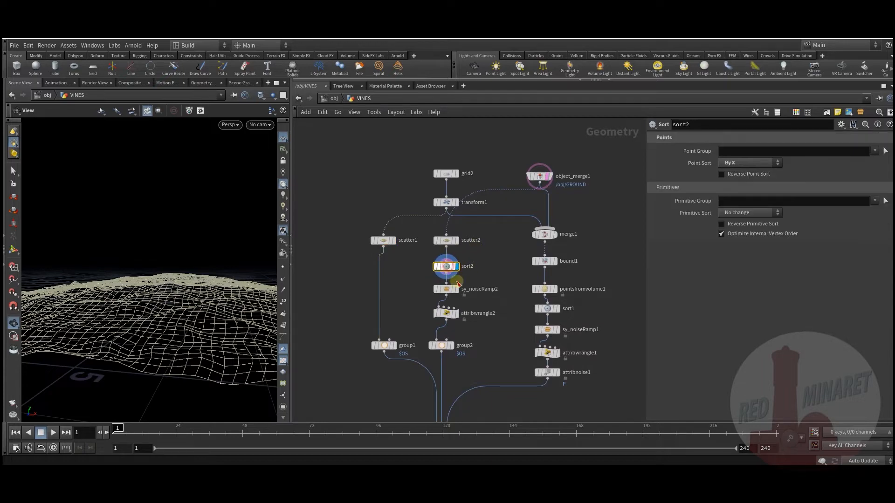
{"action": "left_click", "coordinate": [450, 293]}
{"action": "left_click_drag", "start_coordinate": [169, 265], "coordinate": [219, 292]}
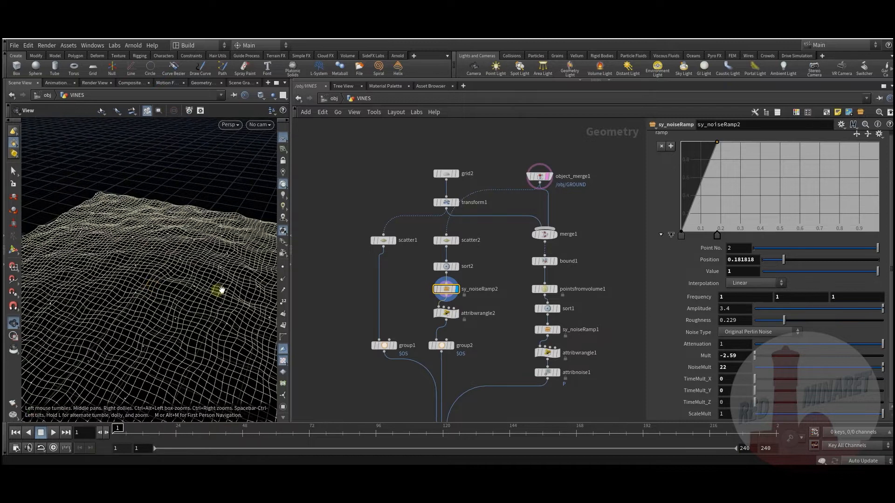
{"action": "left_click", "coordinate": [554, 192]}
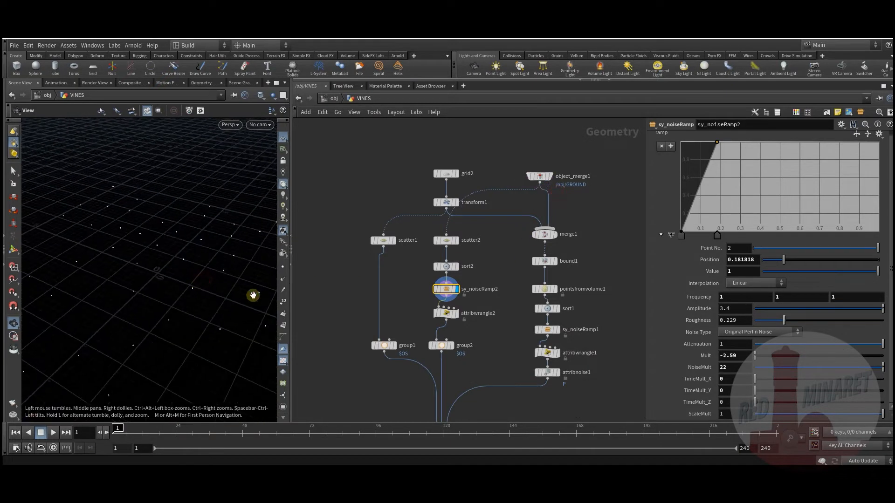
Step the display from sort2 through sy_noiseRamp2 to attribwrangle2, examining the point-removal expression and the scattered points
{"action": "left_click", "coordinate": [459, 271]}
{"action": "left_click_drag", "start_coordinate": [160, 278], "coordinate": [182, 300]}
{"action": "left_click", "coordinate": [459, 292]}
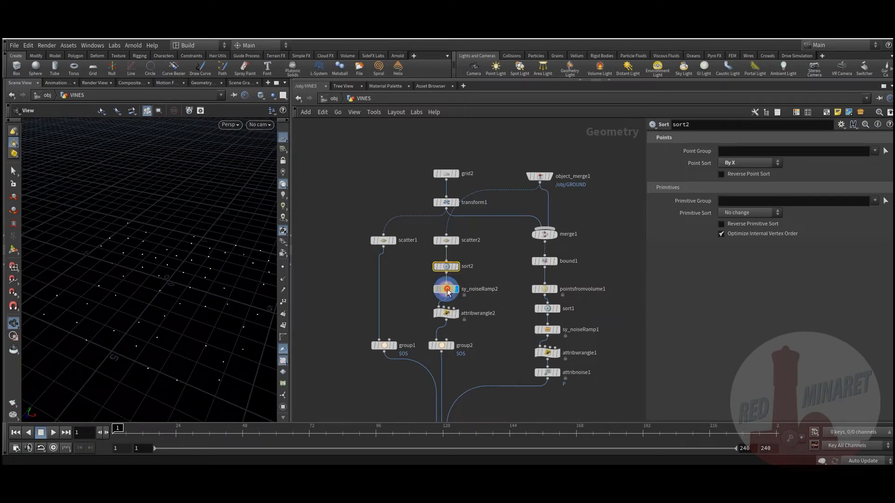
{"action": "left_click", "coordinate": [459, 316]}
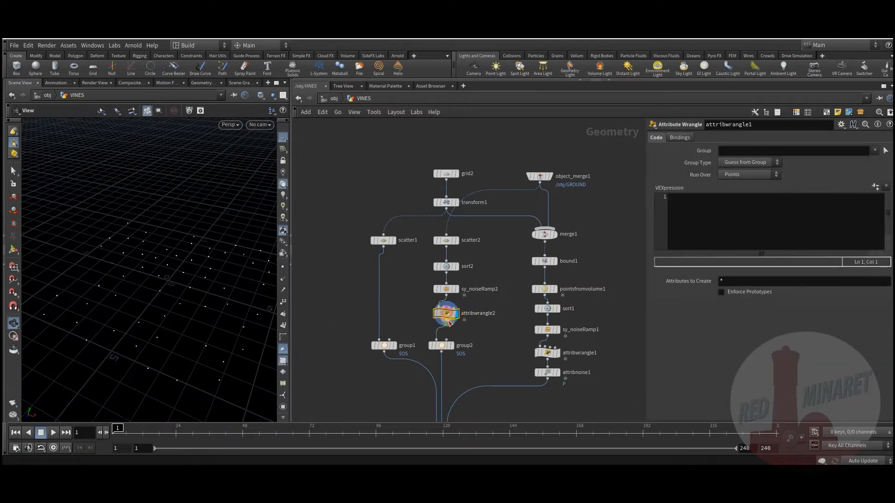
{"action": "left_click_drag", "start_coordinate": [164, 296], "coordinate": [140, 226]}
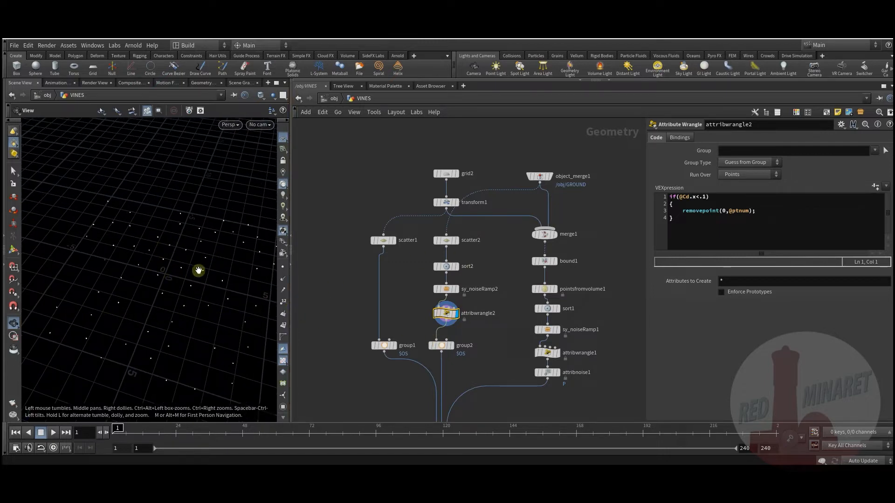
{"action": "left_click_drag", "start_coordinate": [196, 270], "coordinate": [163, 299]}
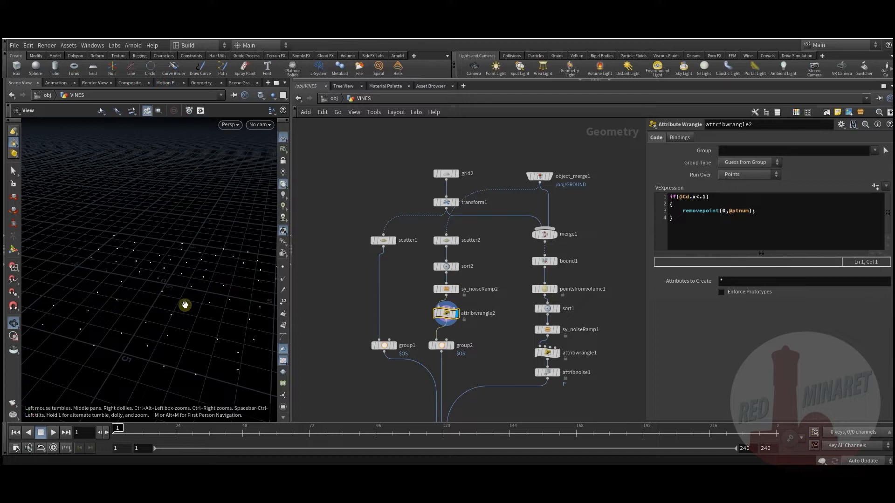
Display group1 and group2 in turn to inspect the point groups made from both scatters
{"action": "left_click", "coordinate": [452, 346]}
{"action": "left_click", "coordinate": [396, 347]}
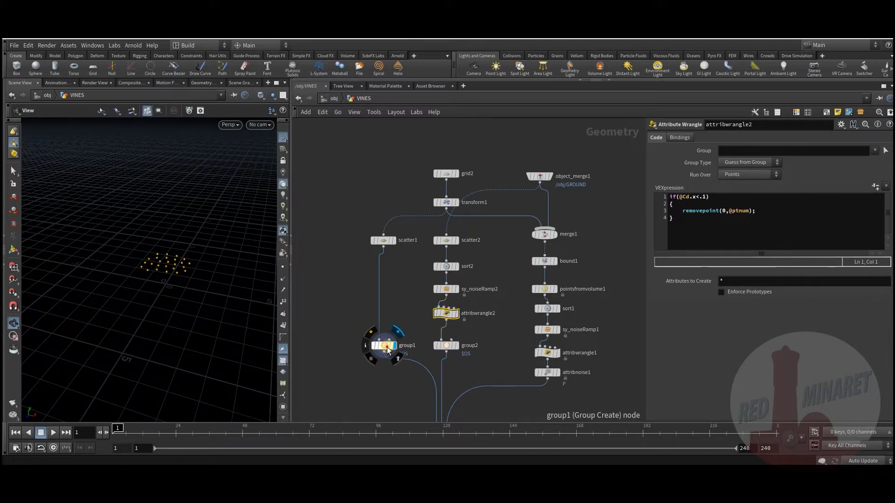
{"action": "left_click", "coordinate": [457, 348]}
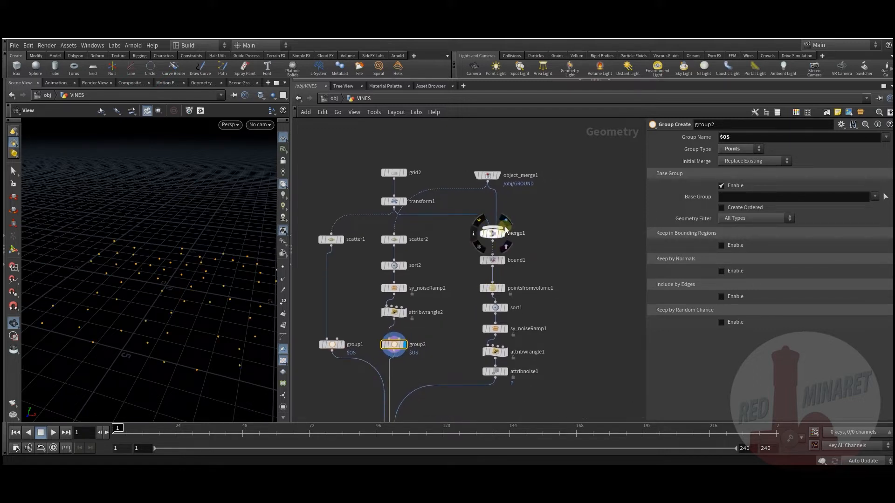
Display merge1 and bound1 to examine the bounding box around the grid and ground
{"action": "left_click", "coordinate": [503, 233]}
{"action": "left_click_drag", "start_coordinate": [198, 284], "coordinate": [202, 264]}
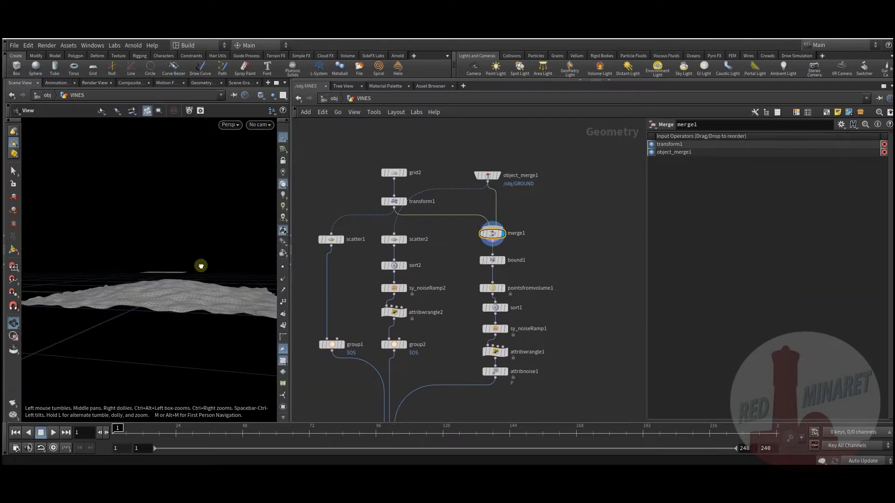
{"action": "left_click", "coordinate": [507, 260]}
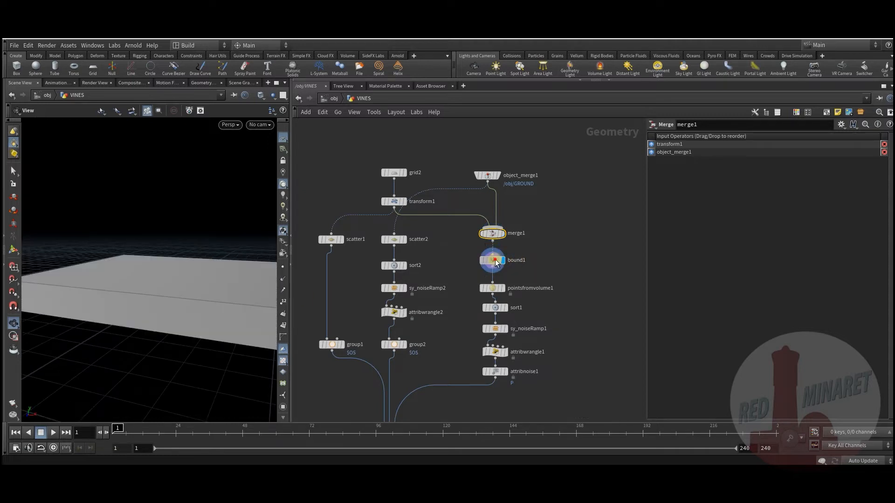
{"action": "left_click", "coordinate": [493, 260]}
{"action": "left_click_drag", "start_coordinate": [155, 286], "coordinate": [178, 288]}
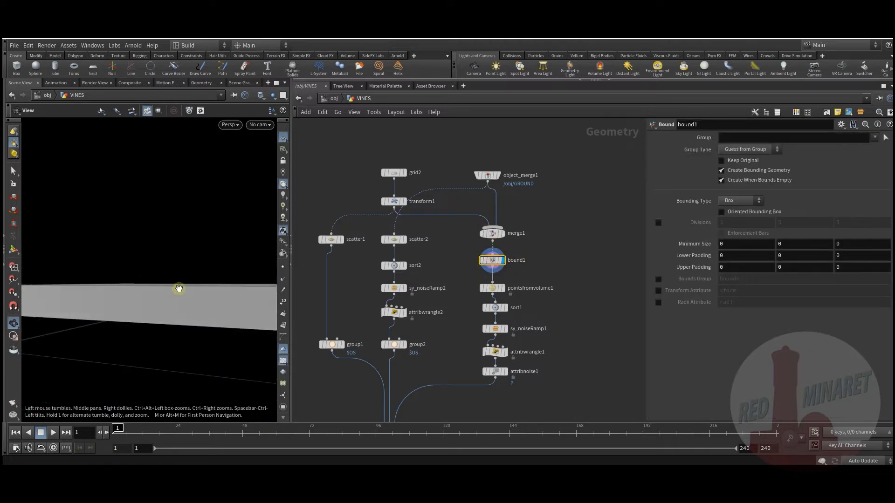
Display pointsfromvolume1 and sort1, reviewing the point separation and jitter settings of the point-filled box
{"action": "left_click", "coordinate": [504, 289]}
{"action": "left_click", "coordinate": [493, 288]}
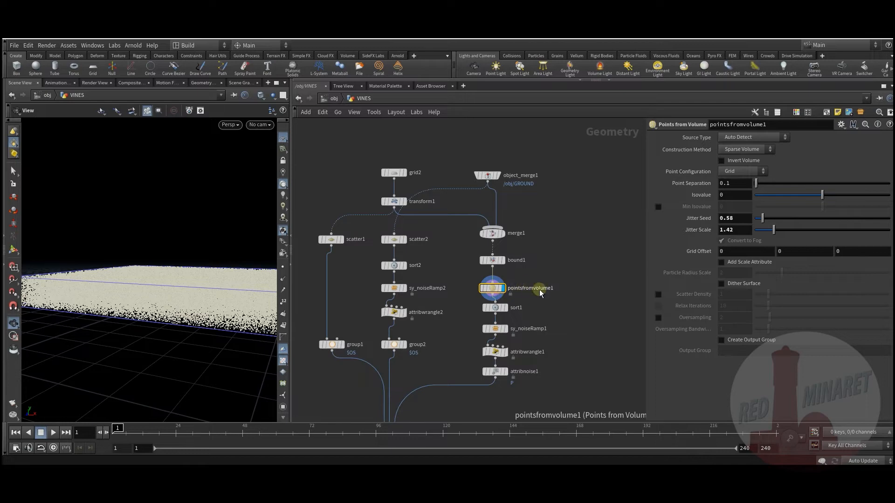
{"action": "left_click_drag", "start_coordinate": [156, 290], "coordinate": [192, 306]}
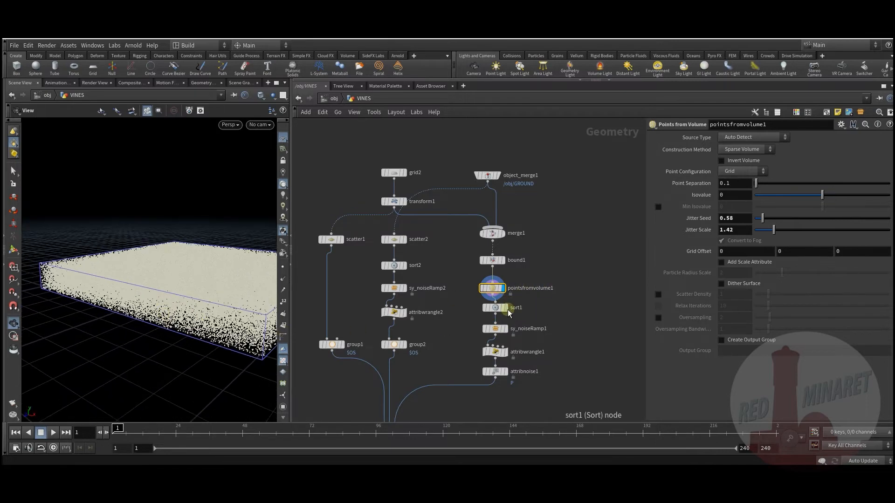
{"action": "left_click", "coordinate": [505, 309]}
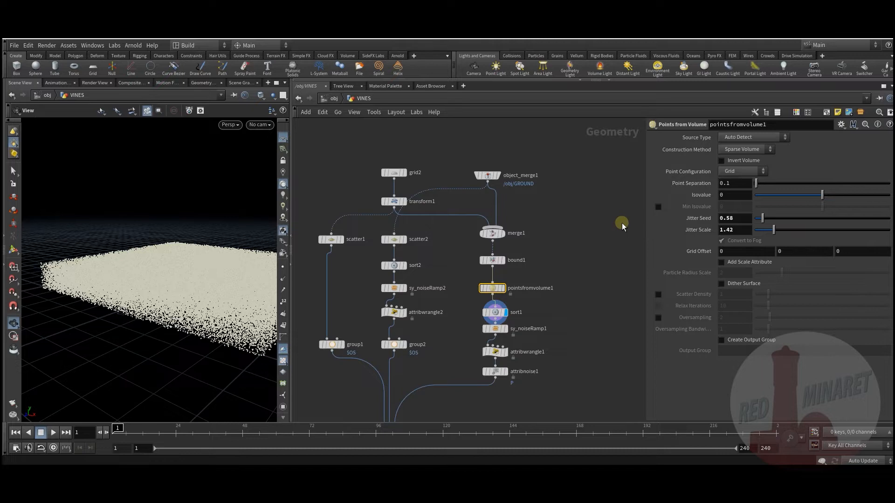
Review the sort1 node's settings, display sy_noiseRamp1 and examine the noise pattern on the box points from several angles
{"action": "left_click", "coordinate": [495, 312]}
{"action": "middle_click_drag", "start_coordinate": [567, 313], "coordinate": [577, 286]}
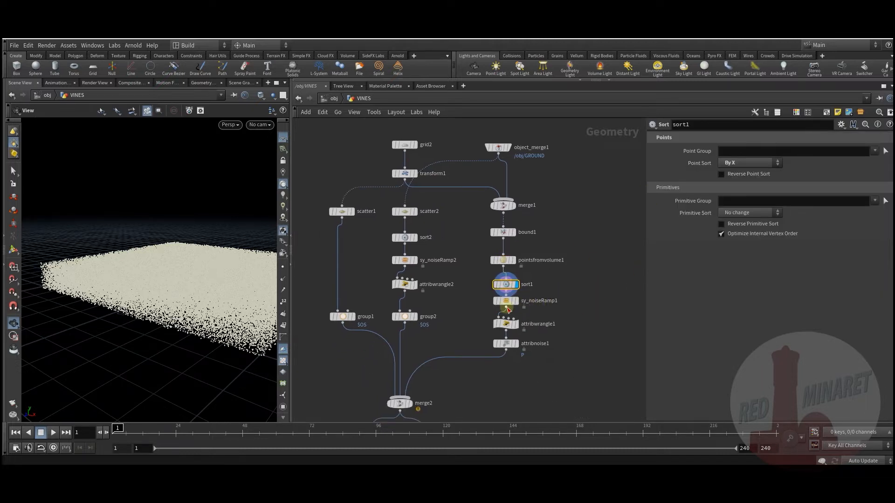
{"action": "scroll", "coordinate": [518, 306], "scroll_direction": "up", "scroll_amount": 1}
{"action": "left_click", "coordinate": [518, 306]}
{"action": "left_click", "coordinate": [503, 300]}
{"action": "left_click_drag", "start_coordinate": [159, 330], "coordinate": [184, 312]}
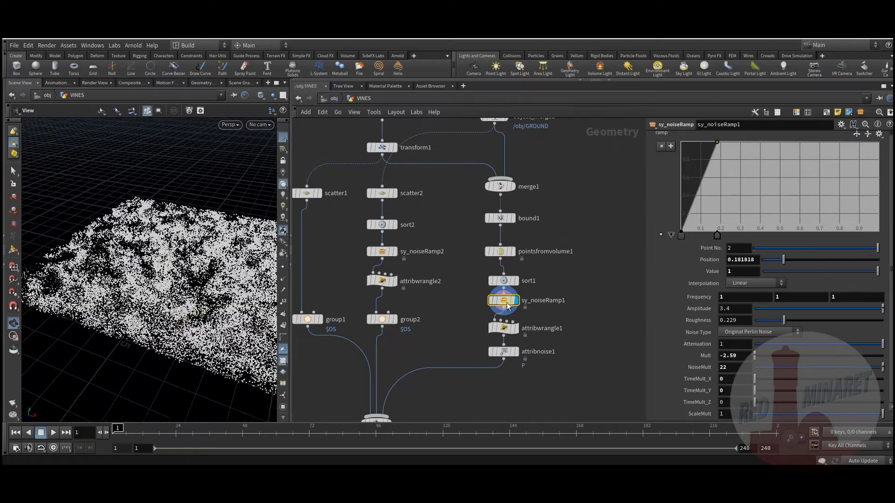
{"action": "left_click_drag", "start_coordinate": [156, 280], "coordinate": [163, 244]}
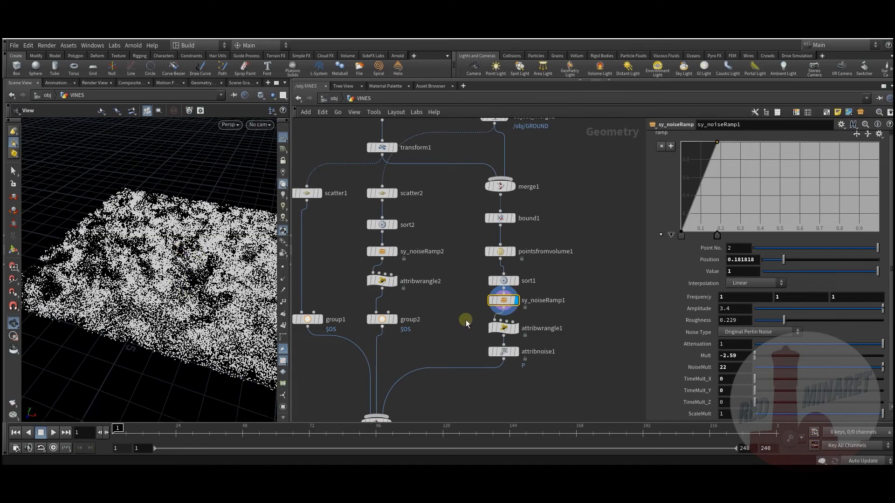
{"action": "left_click_drag", "start_coordinate": [101, 248], "coordinate": [74, 269]}
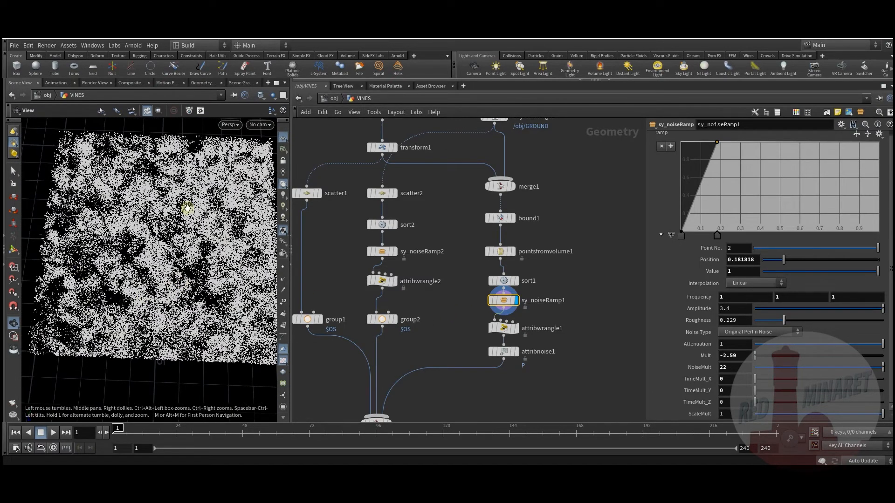
Display attribwrangle1 and attribnoise1 in turn to examine the point-removal expression and the noise-displaced points
{"action": "left_click", "coordinate": [519, 331]}
{"action": "left_click_drag", "start_coordinate": [166, 320], "coordinate": [116, 259]}
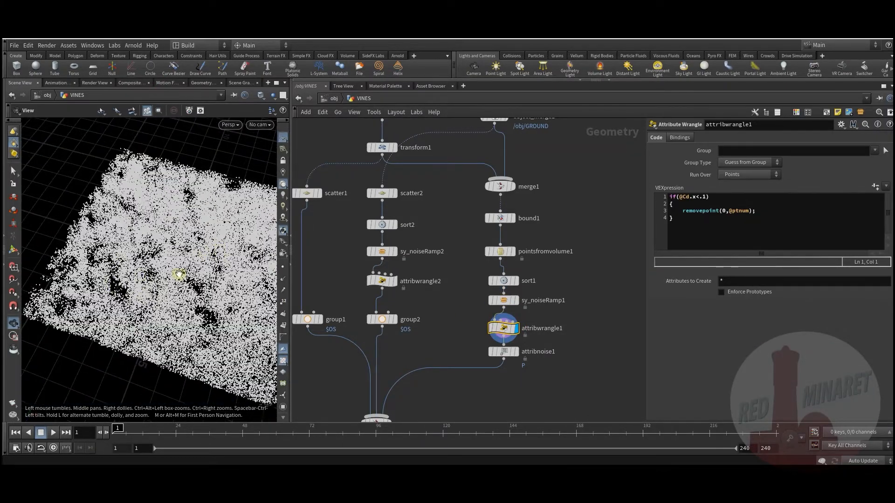
{"action": "left_click_drag", "start_coordinate": [158, 293], "coordinate": [170, 300]}
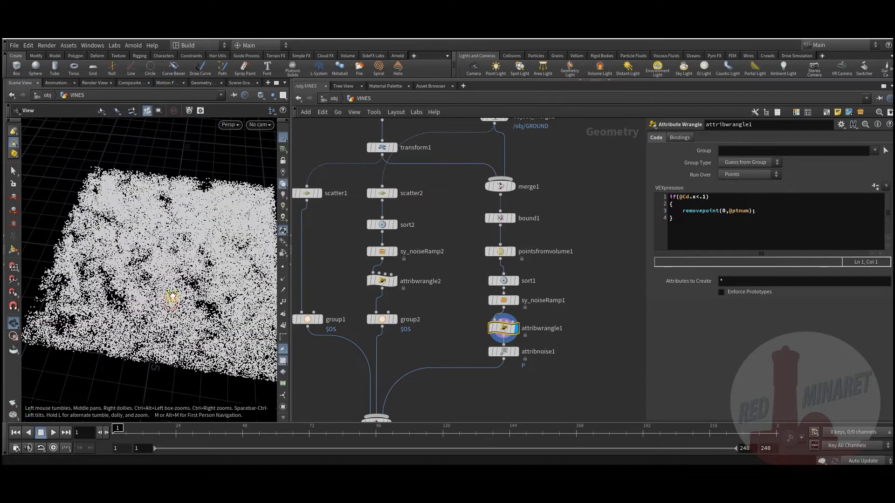
{"action": "left_click", "coordinate": [516, 351]}
{"action": "left_click", "coordinate": [500, 357]}
{"action": "left_click_drag", "start_coordinate": [204, 299], "coordinate": [171, 310]}
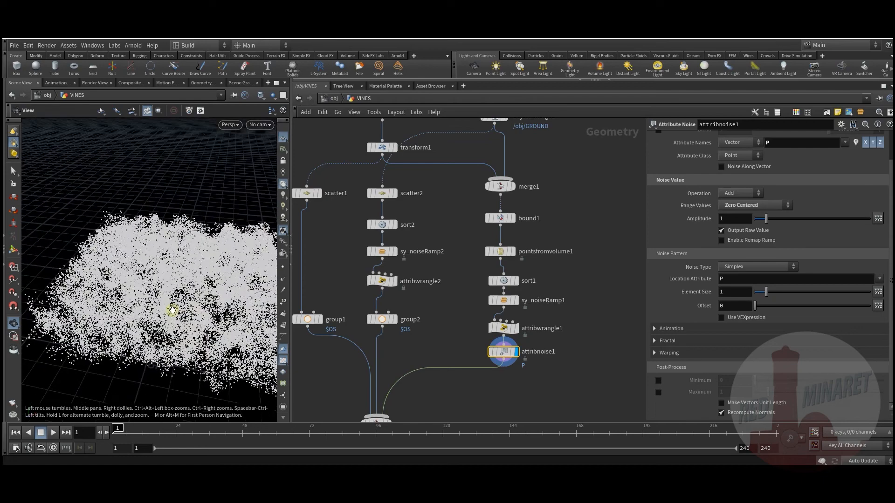
Display merge2 to inspect the combined points from group1, group2 and attribnoise1
{"action": "middle_click_drag", "start_coordinate": [480, 390], "coordinate": [545, 321]}
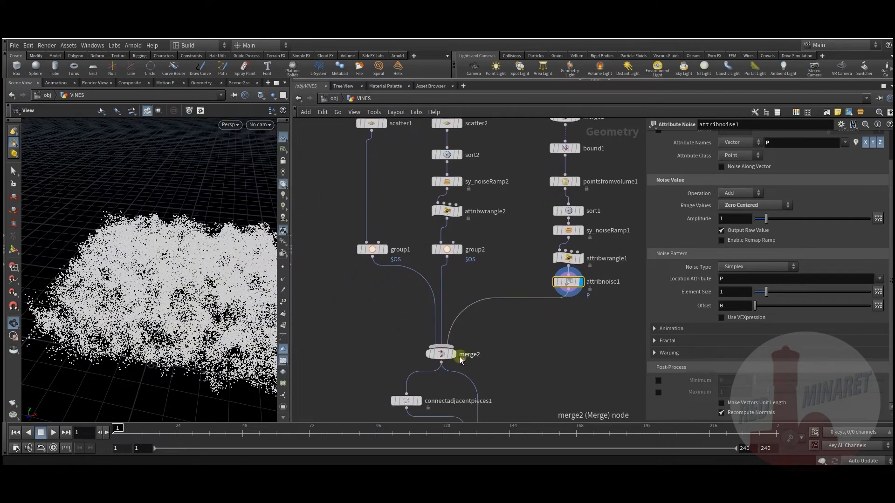
{"action": "left_click", "coordinate": [449, 356]}
{"action": "left_click", "coordinate": [446, 358]}
{"action": "left_click_drag", "start_coordinate": [189, 324], "coordinate": [159, 302]}
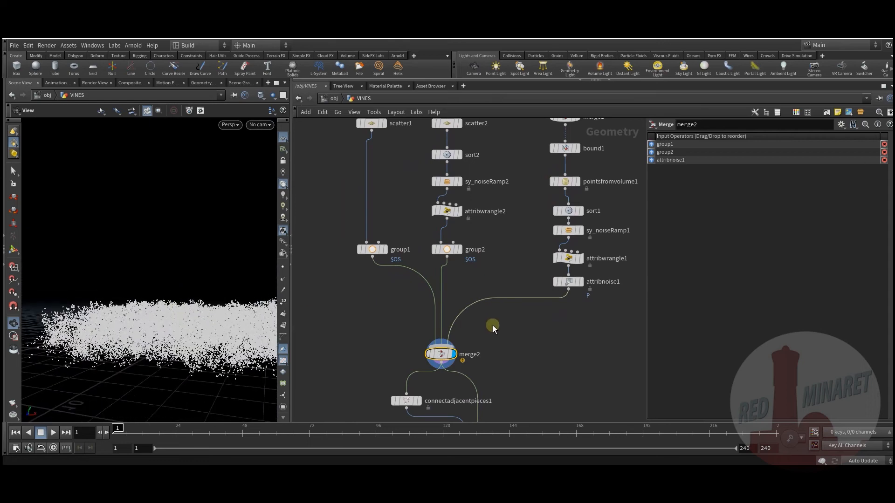
Display connectadjacentpieces1, reviewing its connection type, search radius and the web of lines it builds between the points
{"action": "middle_click_drag", "start_coordinate": [497, 361], "coordinate": [525, 313]}
{"action": "scroll", "coordinate": [526, 314], "scroll_direction": "up", "scroll_amount": 2}
{"action": "left_click", "coordinate": [420, 334]}
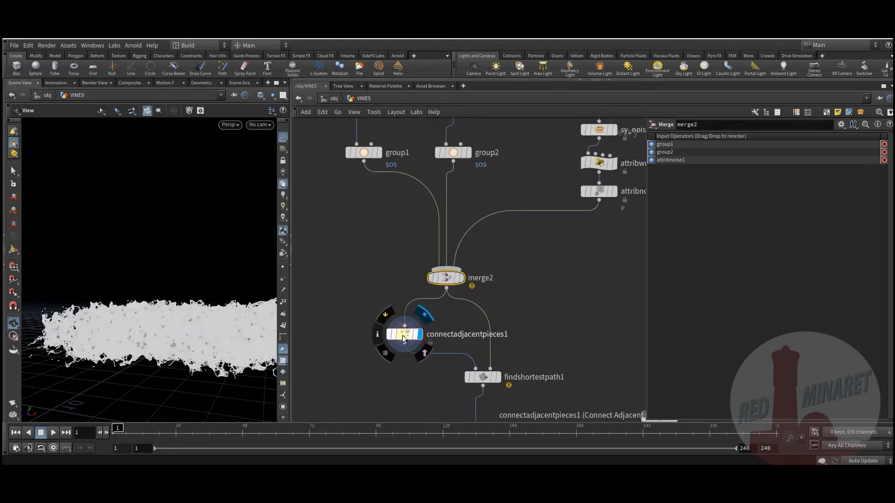
{"action": "left_click", "coordinate": [403, 336]}
{"action": "left_click_drag", "start_coordinate": [186, 329], "coordinate": [201, 348]}
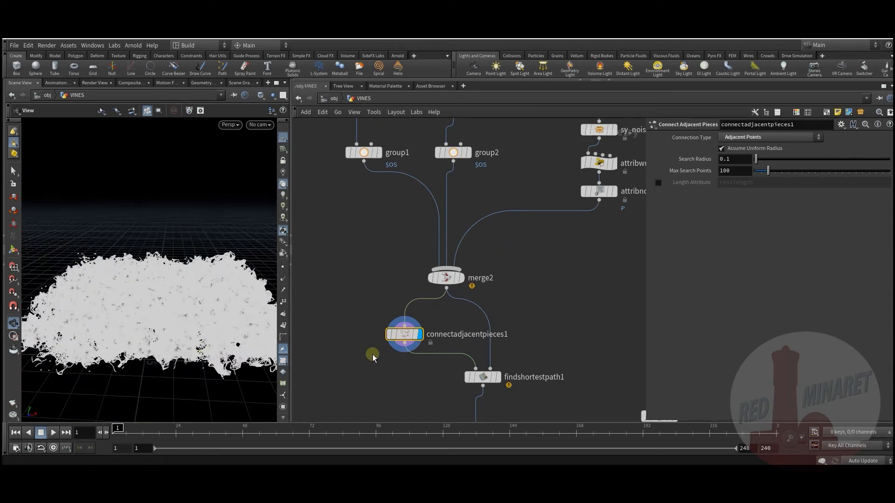
{"action": "left_click_drag", "start_coordinate": [219, 319], "coordinate": [303, 309]}
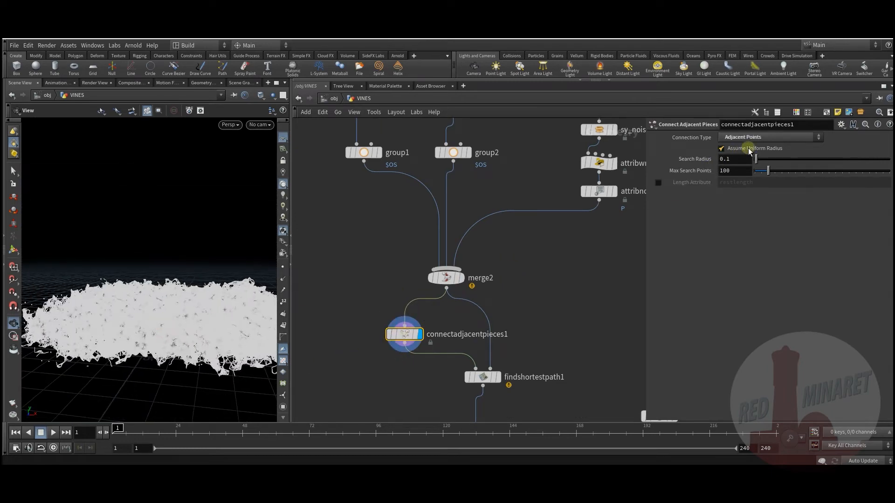
{"action": "left_click_drag", "start_coordinate": [146, 336], "coordinate": [103, 298]}
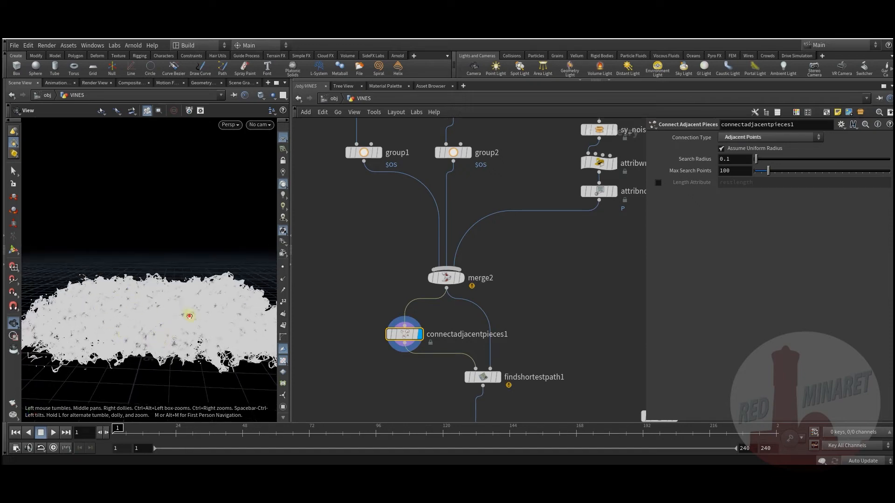
{"action": "left_click_drag", "start_coordinate": [190, 315], "coordinate": [226, 320]}
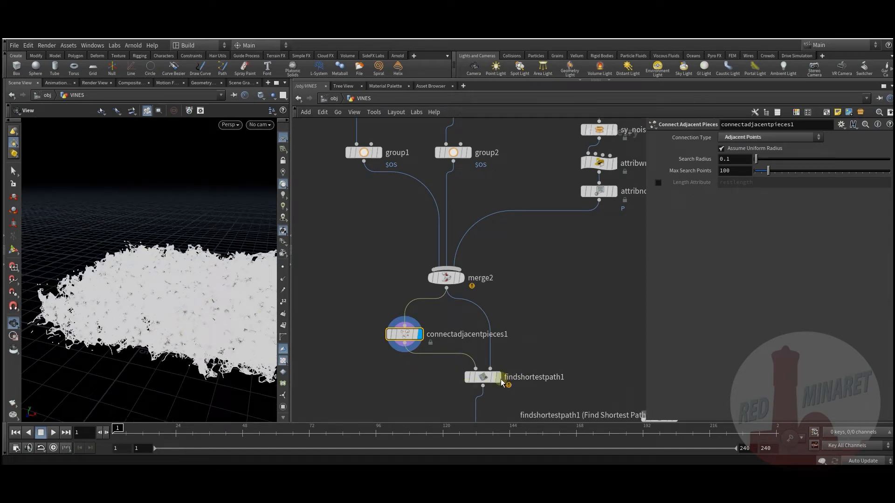
Display findshortestpath1, tracing its start and end points back to group1 and group2 and examining the resulting vine curves
{"action": "mouse_move", "coordinate": [501, 382]}
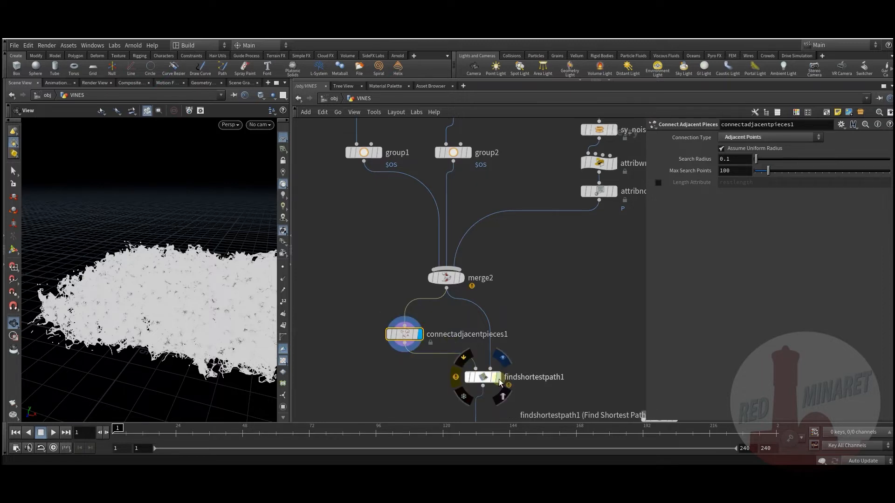
{"action": "left_click", "coordinate": [499, 377]}
{"action": "left_click", "coordinate": [486, 378]}
{"action": "left_click_drag", "start_coordinate": [227, 352], "coordinate": [186, 308]}
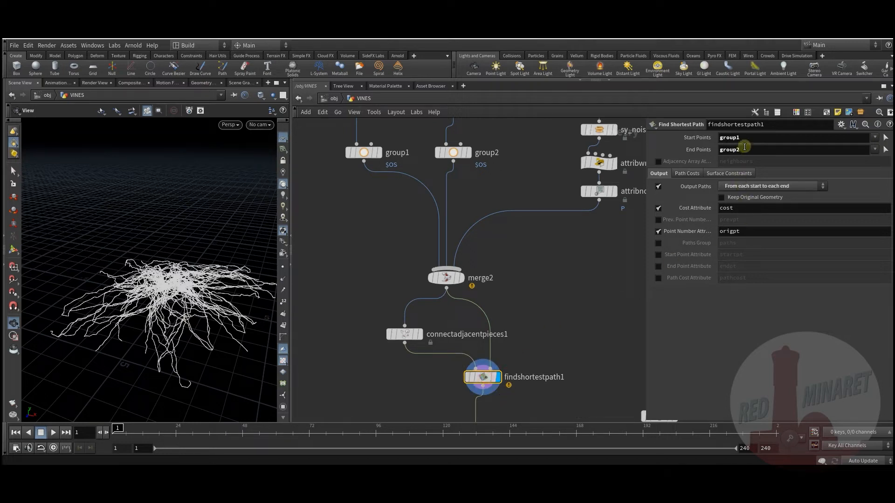
{"action": "left_click_drag", "start_coordinate": [745, 150], "coordinate": [726, 149]}
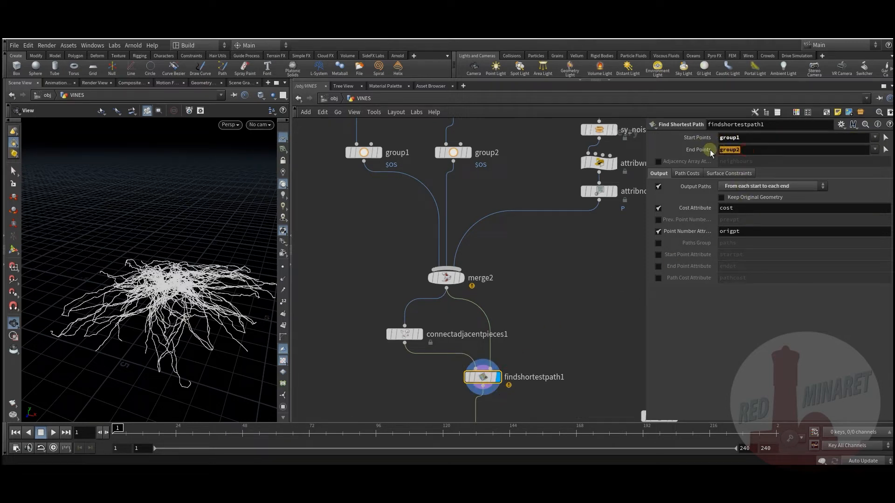
{"action": "middle_click_drag", "start_coordinate": [409, 221], "coordinate": [398, 278]}
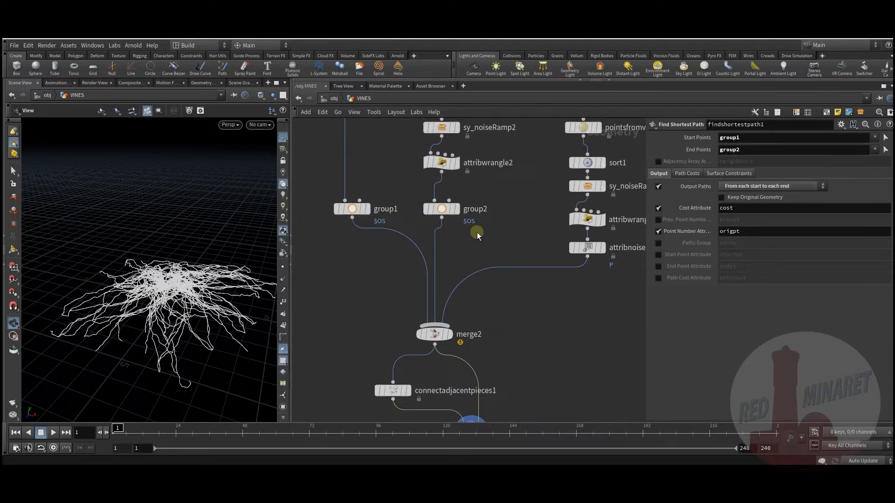
{"action": "middle_click_drag", "start_coordinate": [544, 355], "coordinate": [554, 272]}
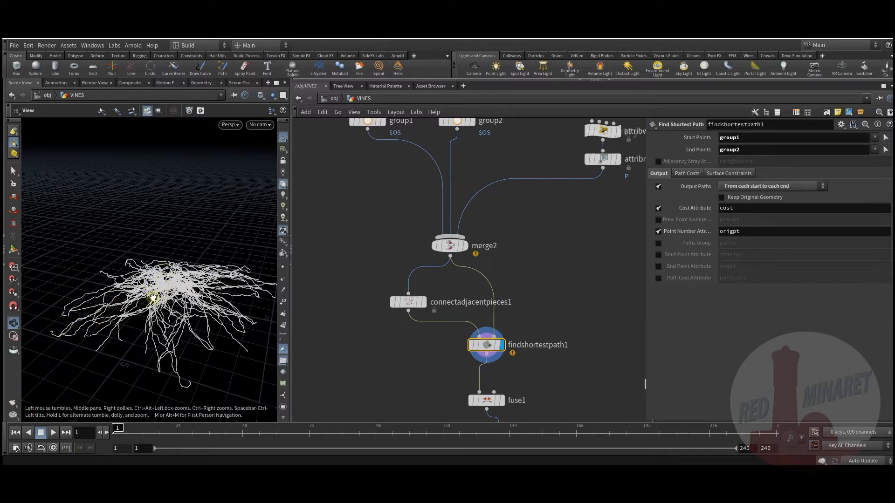
{"action": "left_click_drag", "start_coordinate": [186, 301], "coordinate": [184, 280]}
{"action": "right_click_drag", "start_coordinate": [140, 295], "coordinate": [213, 288]}
{"action": "left_click_drag", "start_coordinate": [214, 287], "coordinate": [185, 323]}
Display fuse1 and compare its point information with that of findshortestpath1
{"action": "middle_click_drag", "start_coordinate": [434, 359], "coordinate": [465, 290]}
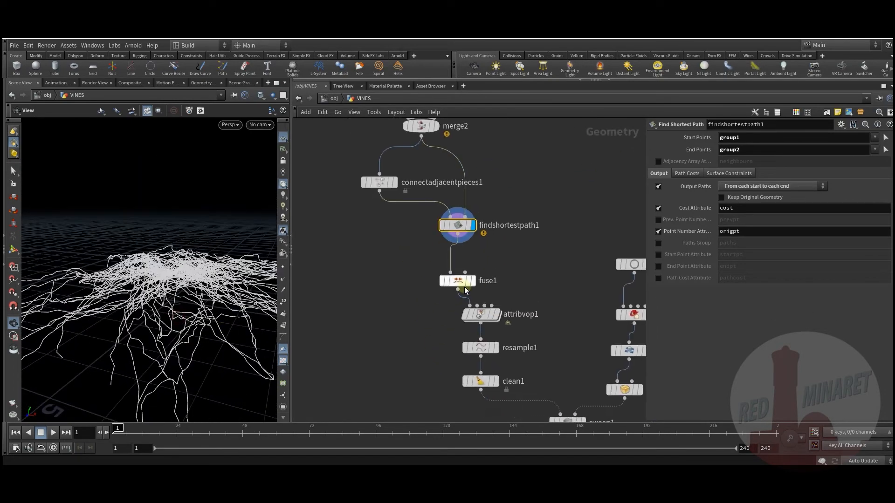
{"action": "left_click", "coordinate": [466, 281]}
{"action": "left_click_drag", "start_coordinate": [177, 307], "coordinate": [201, 329]}
{"action": "left_click_drag", "start_coordinate": [455, 283], "coordinate": [456, 276]}
{"action": "middle_click", "coordinate": [458, 228]}
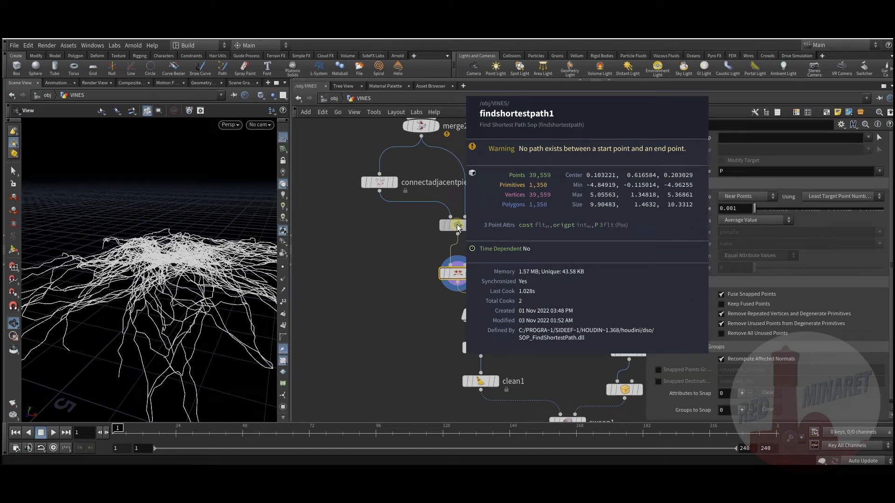
{"action": "middle_click", "coordinate": [459, 276]}
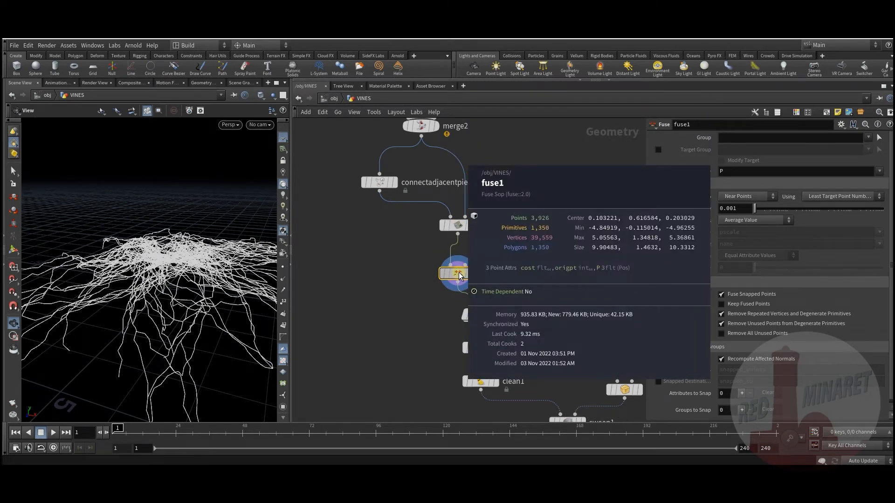
Display attribvop1 and inspect its ramp parameter together with the fused curves
{"action": "middle_click_drag", "start_coordinate": [547, 263], "coordinate": [542, 223]}
{"action": "mouse_move", "coordinate": [495, 269]}
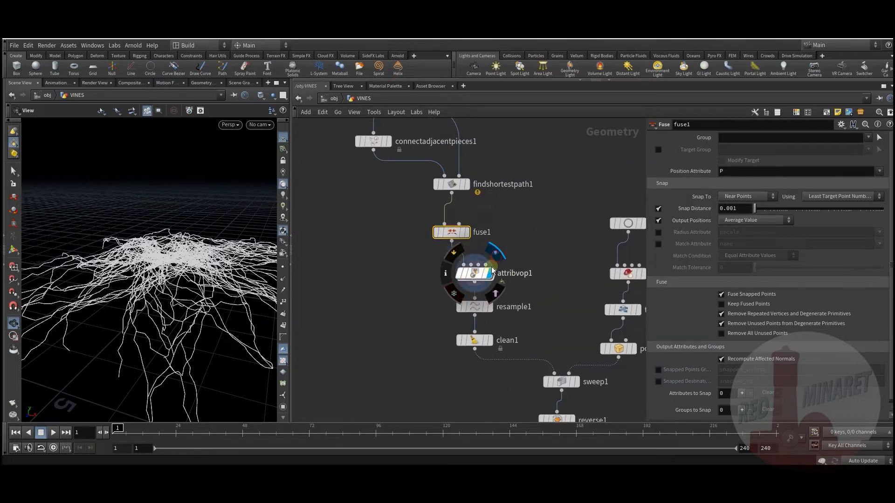
{"action": "left_click", "coordinate": [488, 278]}
{"action": "middle_click_drag", "start_coordinate": [531, 293], "coordinate": [521, 261]}
{"action": "mouse_move", "coordinate": [469, 247]}
{"action": "left_click_drag", "start_coordinate": [469, 247], "coordinate": [467, 243]}
{"action": "left_click_drag", "start_coordinate": [158, 265], "coordinate": [164, 283]}
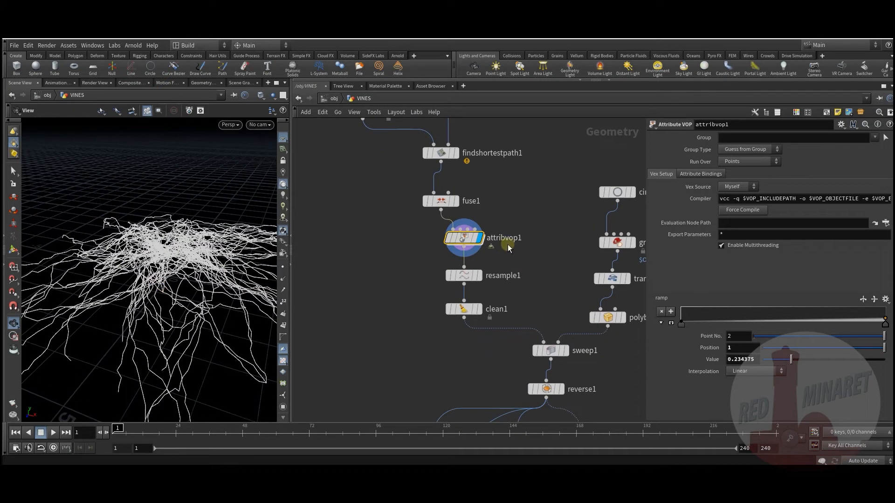
Open the network inside attribvop1 and examine the distance1 and fit1 nodes against the vine curves
{"action": "double_click", "coordinate": [464, 238]}
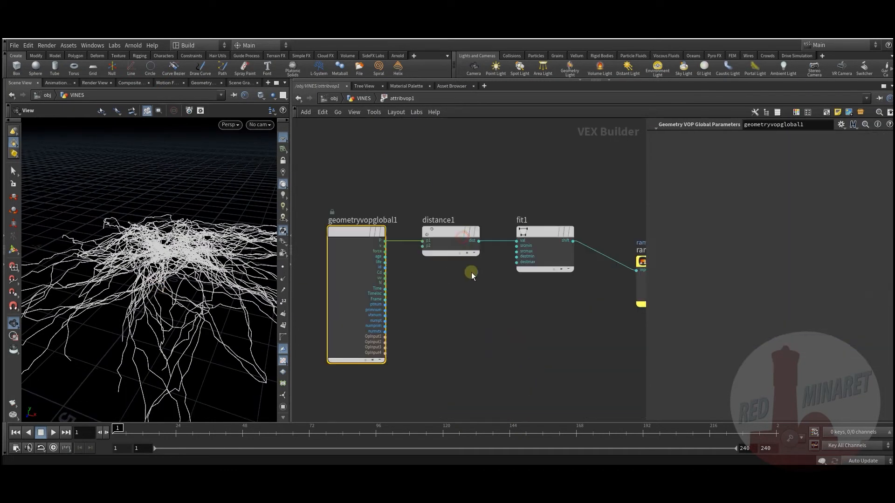
{"action": "left_click", "coordinate": [433, 238]}
{"action": "middle_click_drag", "start_coordinate": [560, 300], "coordinate": [538, 294]}
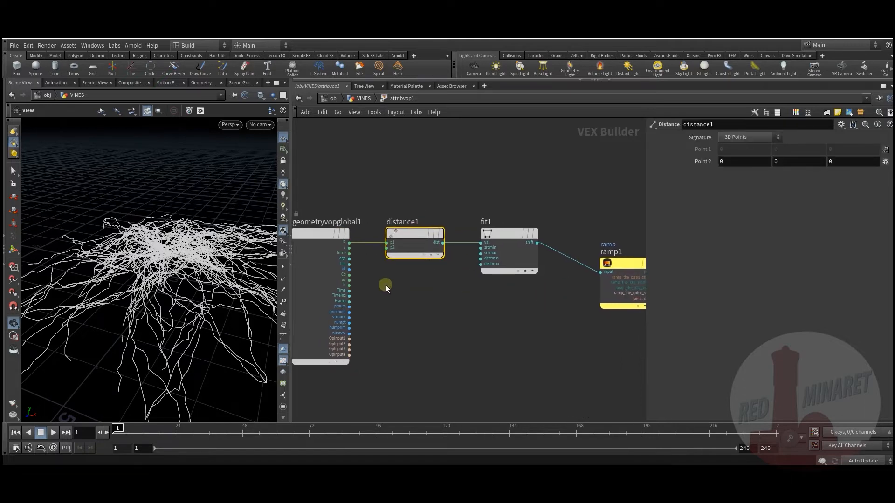
{"action": "left_click_drag", "start_coordinate": [185, 269], "coordinate": [203, 231]}
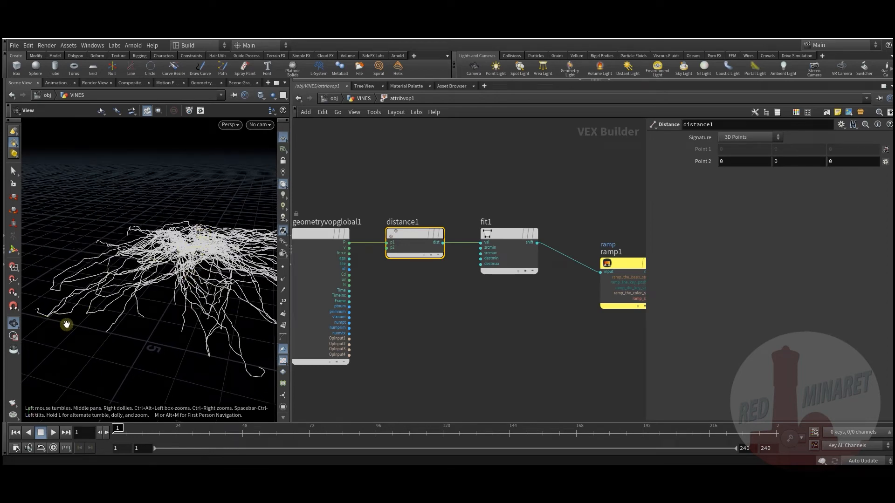
{"action": "left_click_drag", "start_coordinate": [211, 269], "coordinate": [145, 280]}
{"action": "mouse_move", "coordinate": [433, 229]}
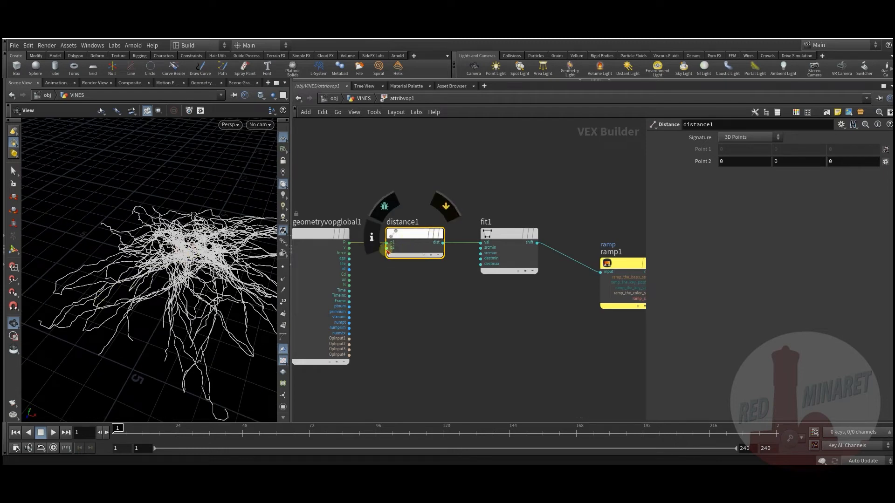
{"action": "left_click", "coordinate": [513, 254]}
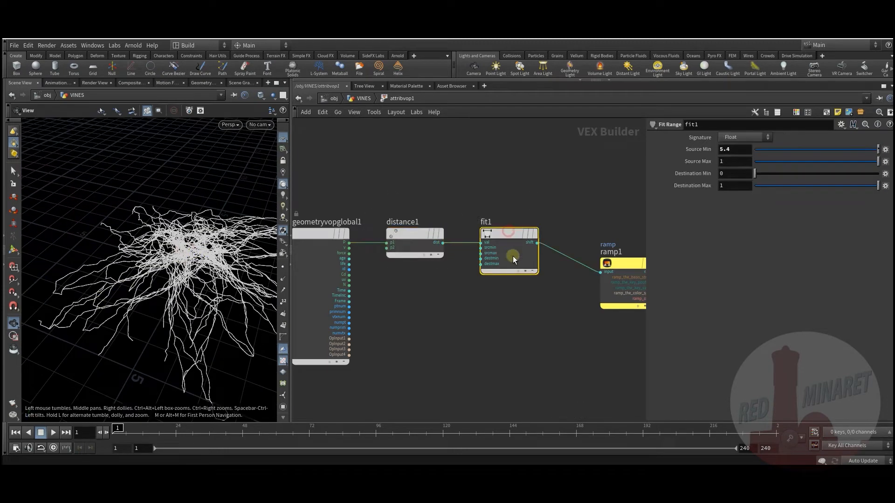
{"action": "middle_click_drag", "start_coordinate": [666, 231], "coordinate": [620, 234]}
{"action": "left_click", "coordinate": [723, 160]}
Connect the ramp1 output to the Cd input of geometryvopoutput1 to preview the distance falloff as color on the curves
{"action": "middle_click_drag", "start_coordinate": [494, 321], "coordinate": [374, 306]}
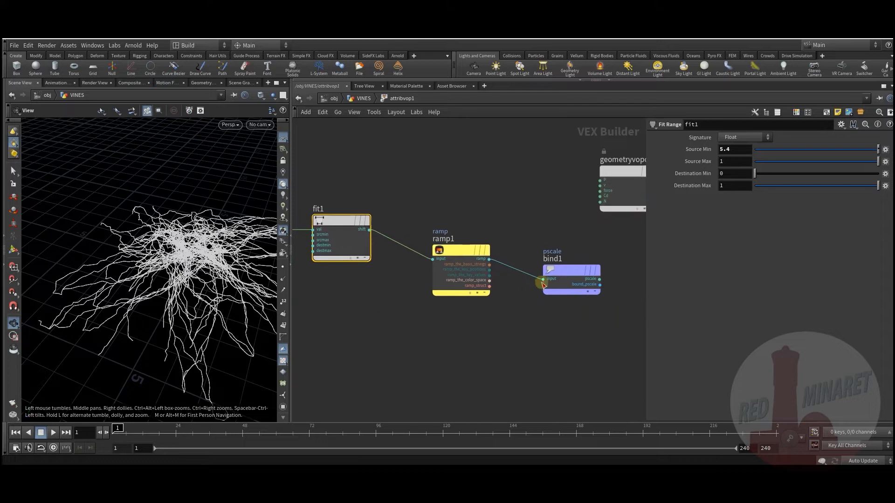
{"action": "middle_click_drag", "start_coordinate": [511, 243], "coordinate": [476, 270]}
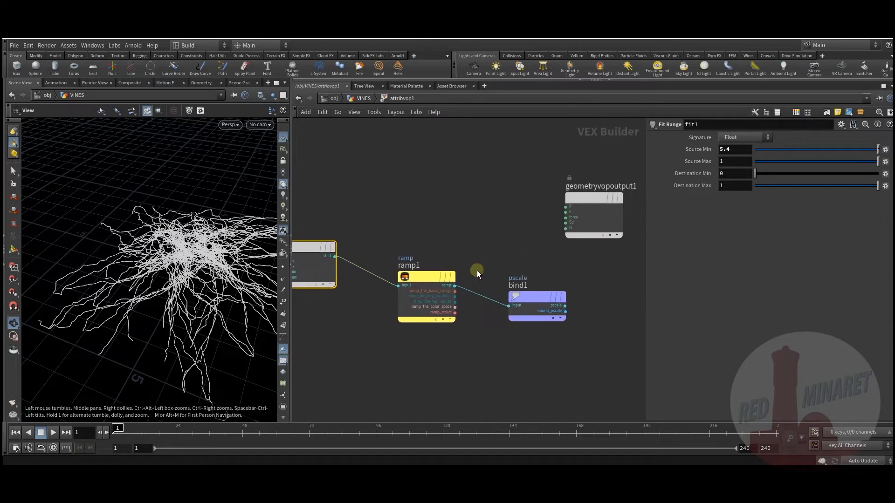
{"action": "left_click", "coordinate": [455, 285]}
{"action": "left_click", "coordinate": [559, 222]}
{"action": "left_click_drag", "start_coordinate": [206, 280], "coordinate": [195, 259]}
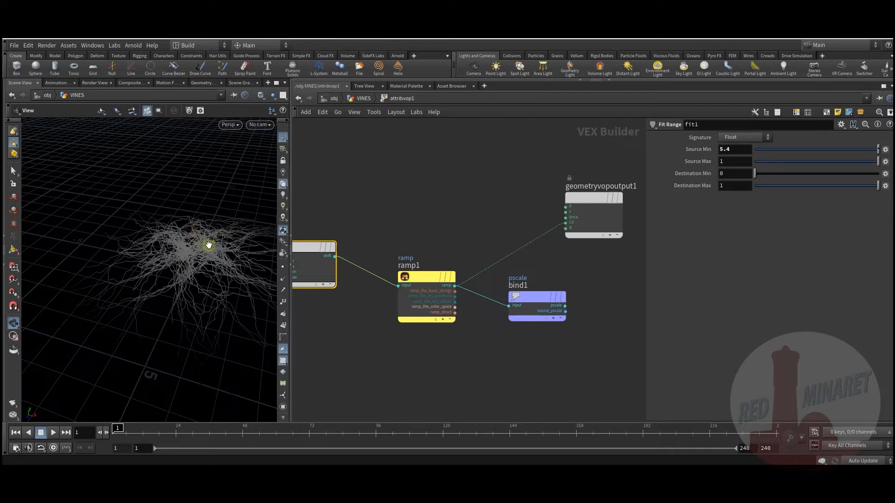
Check the pscale settings of bind1 and disconnect the ramp from the Cd input of geometryvopoutput1
{"action": "left_click_drag", "start_coordinate": [526, 296], "coordinate": [546, 295]}
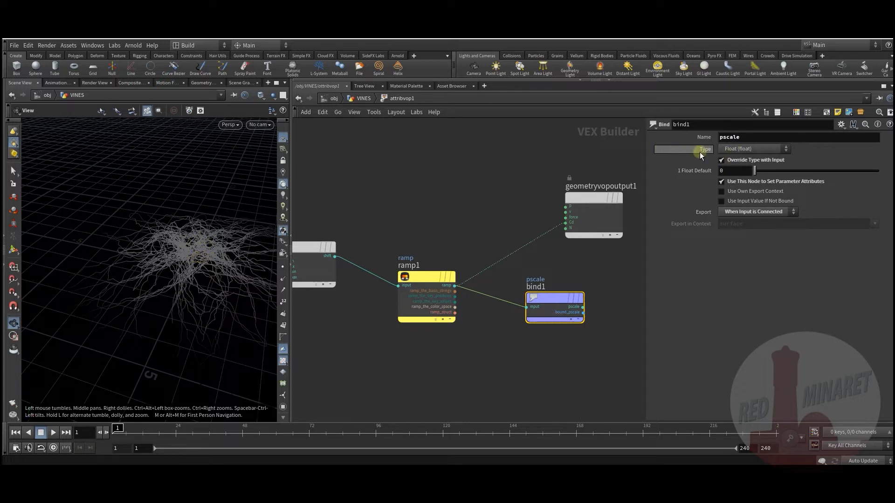
{"action": "left_click_drag", "start_coordinate": [566, 223], "coordinate": [515, 228]}
{"action": "middle_click_drag", "start_coordinate": [411, 216], "coordinate": [450, 229]}
Return to the VINES network and display resample1 and clean1 in turn, reading the node information of clean1
{"action": "left_click", "coordinate": [362, 98]}
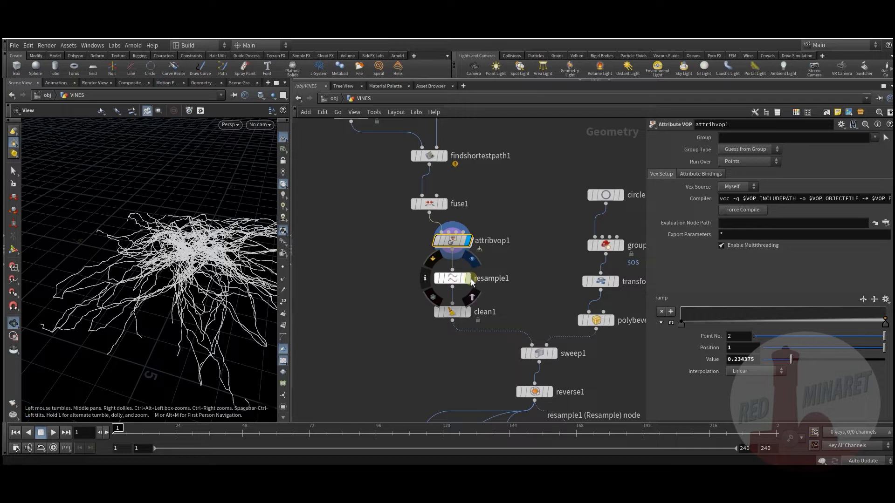
{"action": "left_click", "coordinate": [467, 279]}
{"action": "left_click", "coordinate": [453, 280]}
{"action": "left_click", "coordinate": [468, 312]}
{"action": "left_click", "coordinate": [455, 314]}
{"action": "middle_click", "coordinate": [455, 314]}
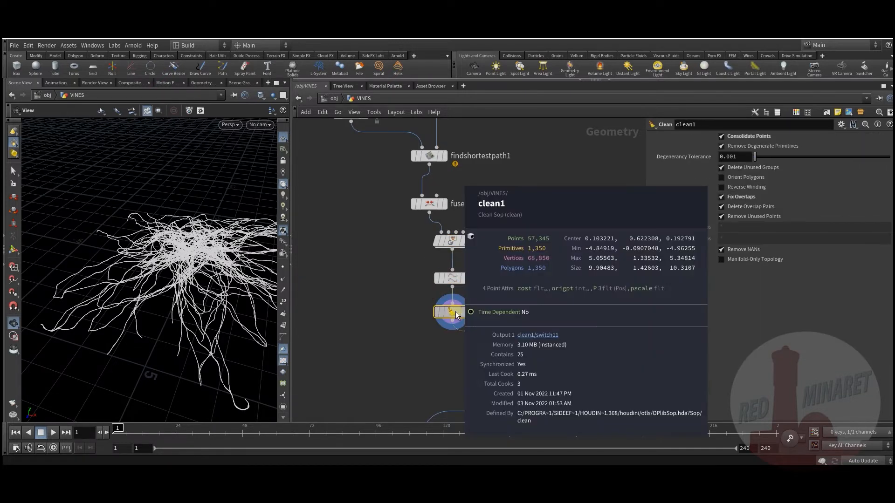
Bypass resample1 and re-enable it to compare the vine curves with and without resampling
{"action": "middle_click_drag", "start_coordinate": [509, 309], "coordinate": [495, 281]}
{"action": "middle_click_drag", "start_coordinate": [473, 320], "coordinate": [468, 327]}
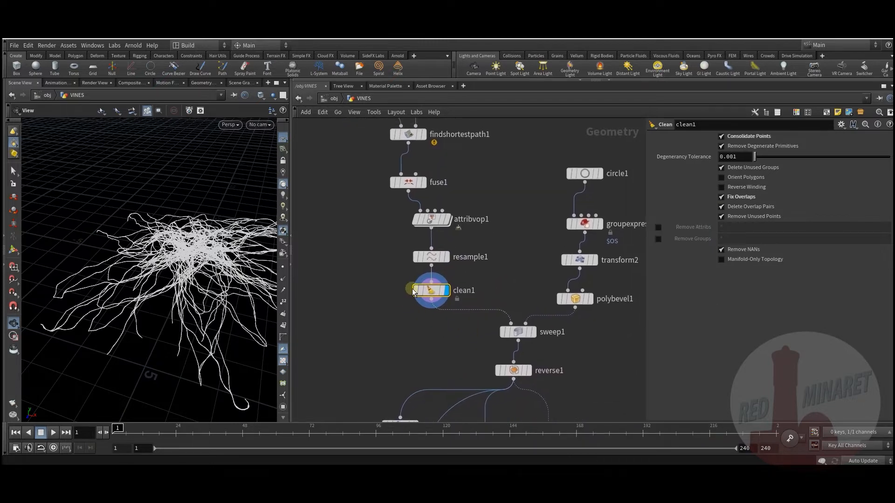
{"action": "left_click", "coordinate": [432, 257]}
{"action": "left_click_drag", "start_coordinate": [219, 296], "coordinate": [190, 282]}
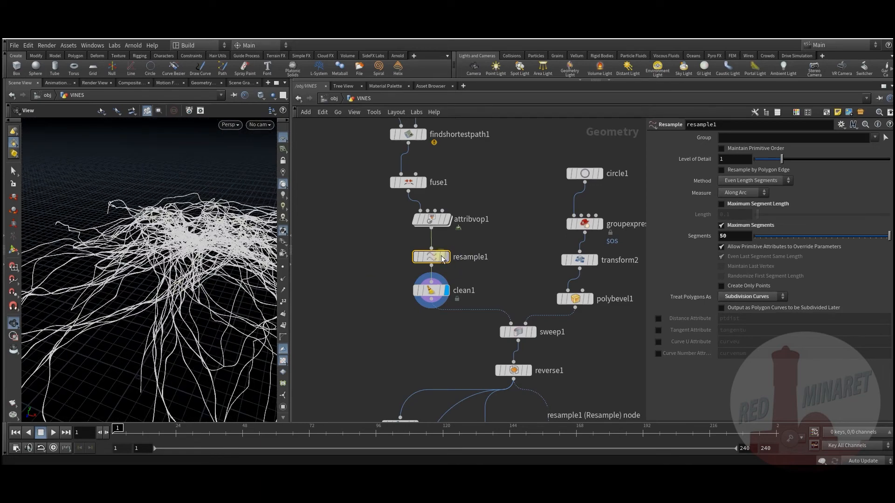
{"action": "left_click", "coordinate": [412, 240]}
{"action": "left_click_drag", "start_coordinate": [196, 280], "coordinate": [176, 299]}
{"action": "mouse_move", "coordinate": [421, 254]}
{"action": "left_click", "coordinate": [412, 239]}
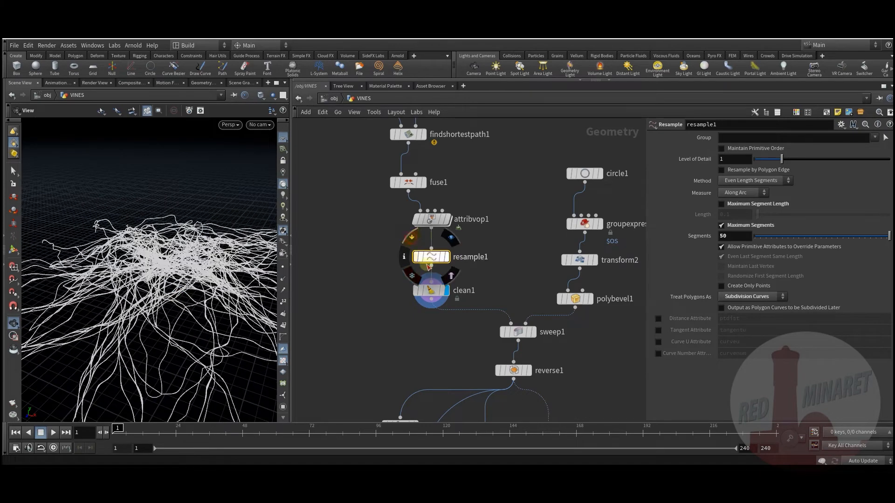
{"action": "mouse_move", "coordinate": [165, 299]}
{"action": "left_mouse_down"}
{"action": "mouse_move", "coordinate": [178, 282]}
{"action": "mouse_move", "coordinate": [167, 283]}
{"action": "left_mouse_up"}
Display circle1 and groupexpression1 in turn and check the VEXpression that groups every second point of the circle
{"action": "middle_click_drag", "start_coordinate": [473, 297], "coordinate": [415, 310]}
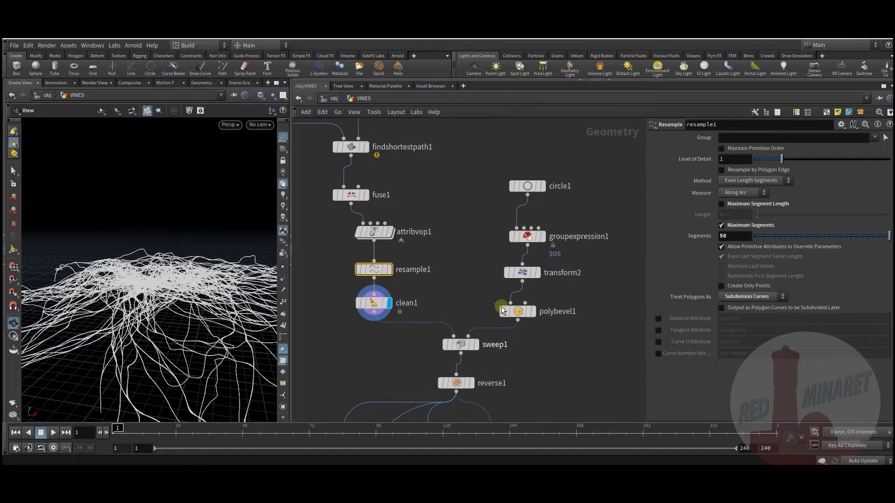
{"action": "left_click", "coordinate": [540, 186]}
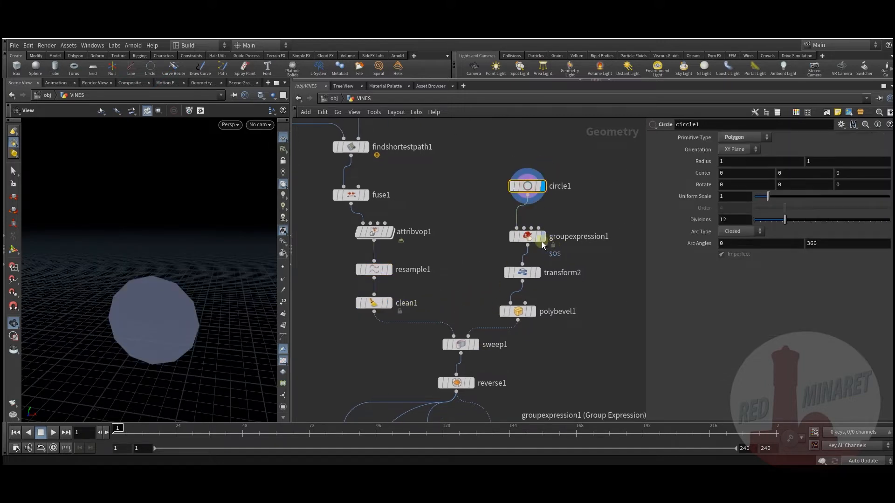
{"action": "left_click", "coordinate": [544, 236]}
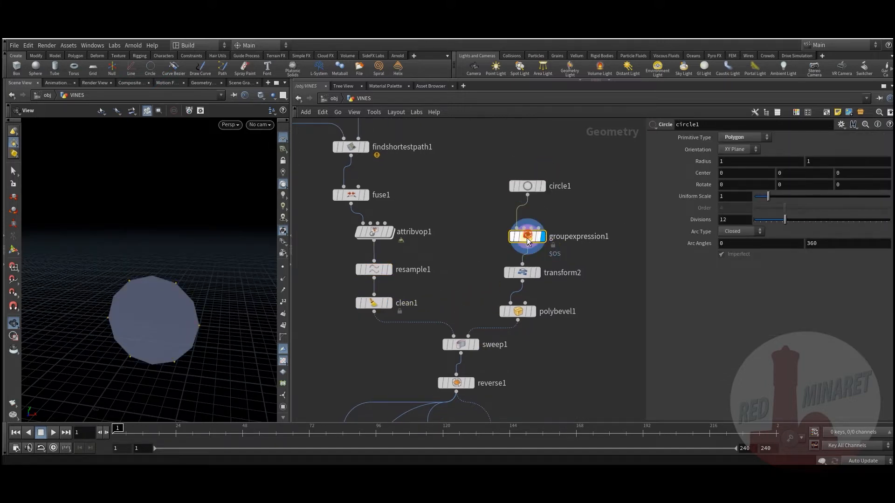
{"action": "left_click", "coordinate": [527, 236]}
{"action": "left_click_drag", "start_coordinate": [738, 190], "coordinate": [741, 190]}
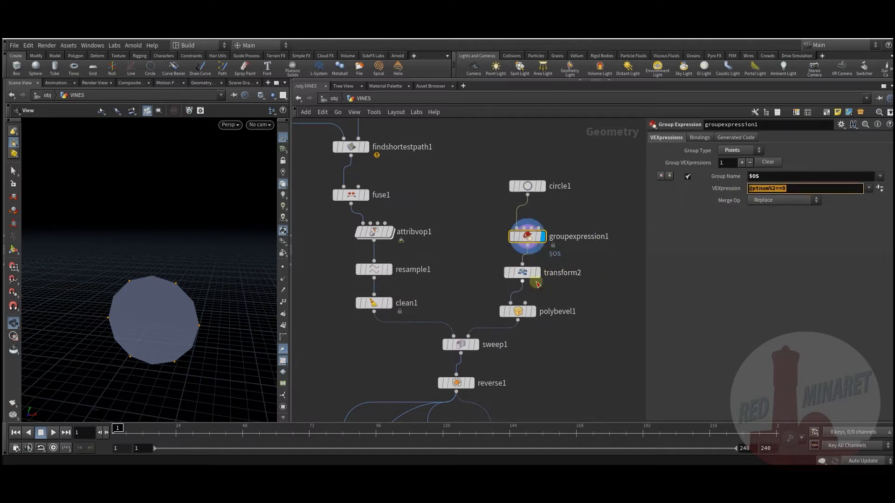
Display transform2 and polybevel1 in turn to examine the shape of the vine cross-section and the bevel settings
{"action": "left_click", "coordinate": [537, 273]}
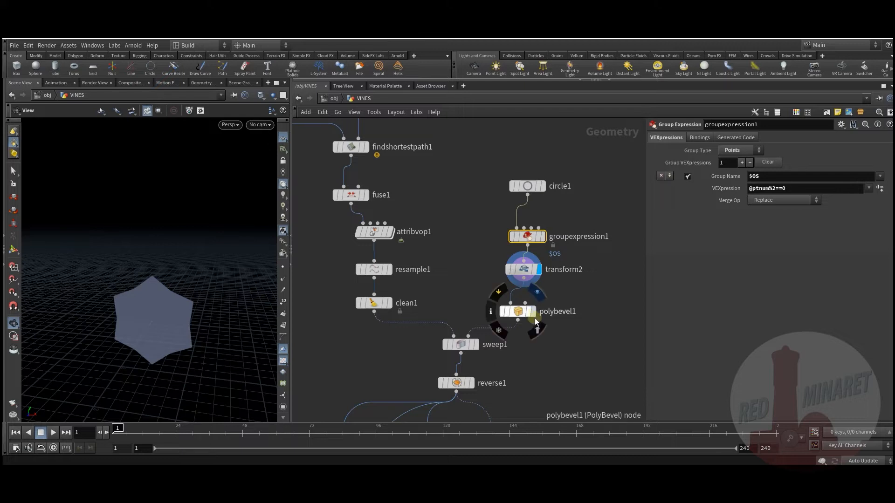
{"action": "left_click", "coordinate": [532, 312]}
{"action": "left_click", "coordinate": [521, 312]}
Display sweep1 and examine the swept vines and the node's UV settings
{"action": "middle_click_drag", "start_coordinate": [479, 359], "coordinate": [523, 322]}
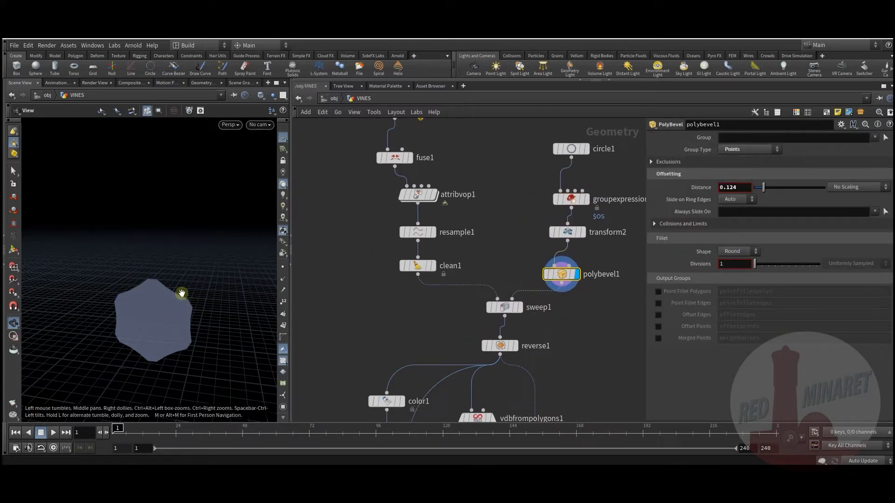
{"action": "left_click", "coordinate": [519, 307]}
{"action": "left_click", "coordinate": [504, 307]}
{"action": "left_click_drag", "start_coordinate": [156, 295], "coordinate": [196, 310]}
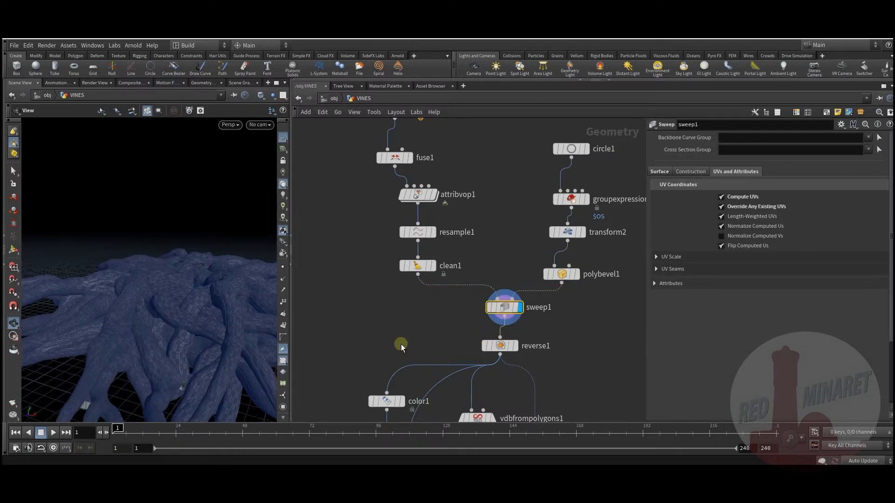
Display reverse1 and inspect the vine surfaces up close
{"action": "left_click", "coordinate": [497, 351]}
{"action": "left_click_drag", "start_coordinate": [182, 314], "coordinate": [179, 316]}
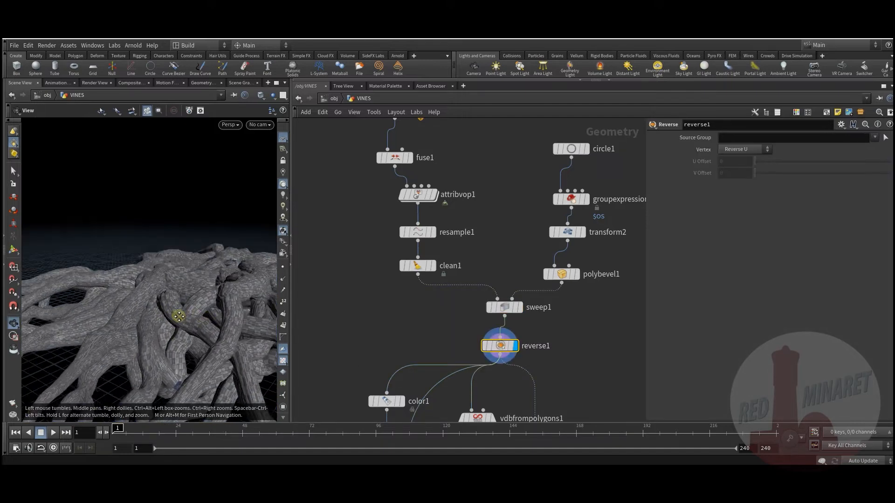
{"action": "mouse_move", "coordinate": [179, 315]}
{"action": "right_mouse_down"}
{"action": "mouse_move", "coordinate": [223, 320]}
{"action": "mouse_move", "coordinate": [181, 317]}
{"action": "right_mouse_up"}
Set the viewport shading to Smooth Shaded and turn off the checker texture on the vines
{"action": "left_click", "coordinate": [261, 95]}
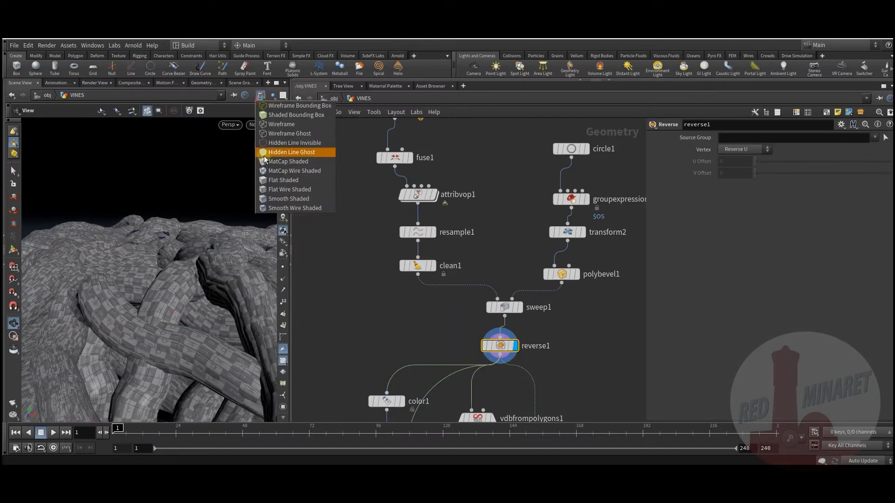
{"action": "left_click", "coordinate": [267, 199]}
{"action": "mouse_move", "coordinate": [152, 283]}
{"action": "left_mouse_down"}
{"action": "mouse_move", "coordinate": [174, 305]}
{"action": "mouse_move", "coordinate": [191, 298]}
{"action": "left_mouse_up"}
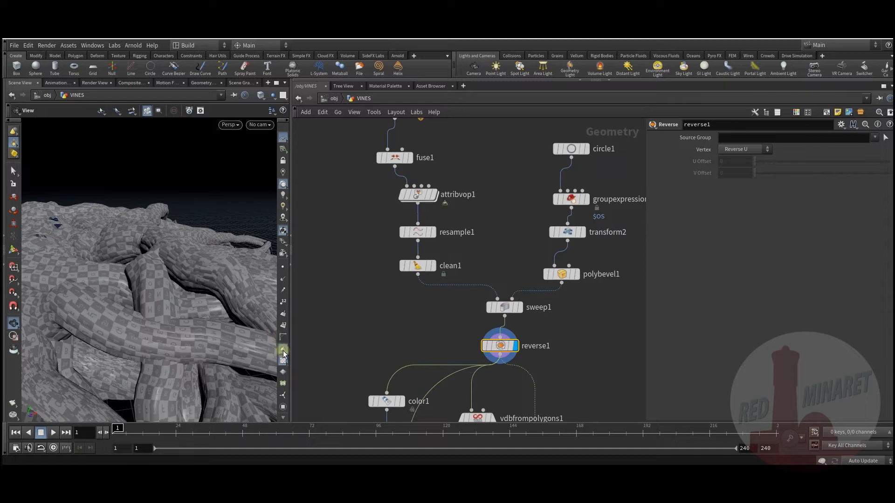
{"action": "left_click", "coordinate": [283, 360]}
{"action": "left_click_drag", "start_coordinate": [235, 351], "coordinate": [342, 339]}
Display vdbfrompolygons1, check its voxel size and examine the merged vine surface from several angles
{"action": "middle_click_drag", "start_coordinate": [577, 351], "coordinate": [545, 239]}
{"action": "middle_click_drag", "start_coordinate": [566, 304], "coordinate": [547, 281]}
{"action": "scroll", "coordinate": [551, 305], "scroll_direction": "down", "scroll_amount": 2}
{"action": "scroll", "coordinate": [490, 277], "scroll_direction": "up", "scroll_amount": 2}
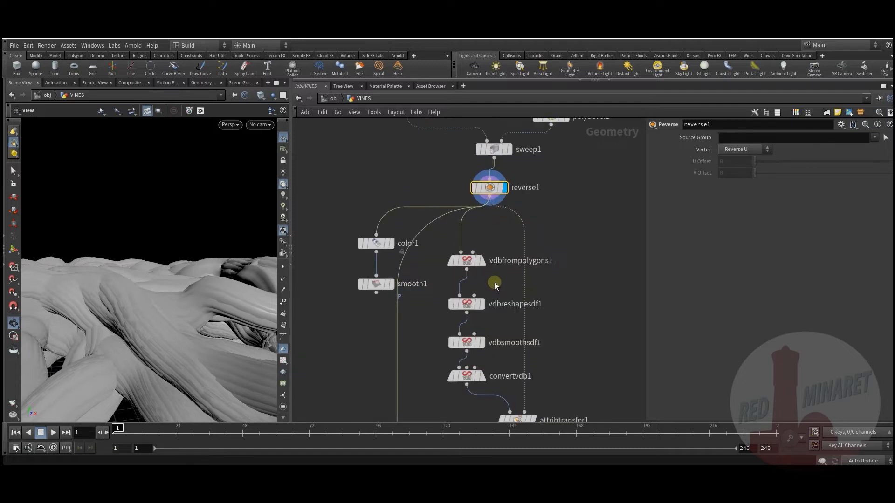
{"action": "mouse_move", "coordinate": [485, 266]}
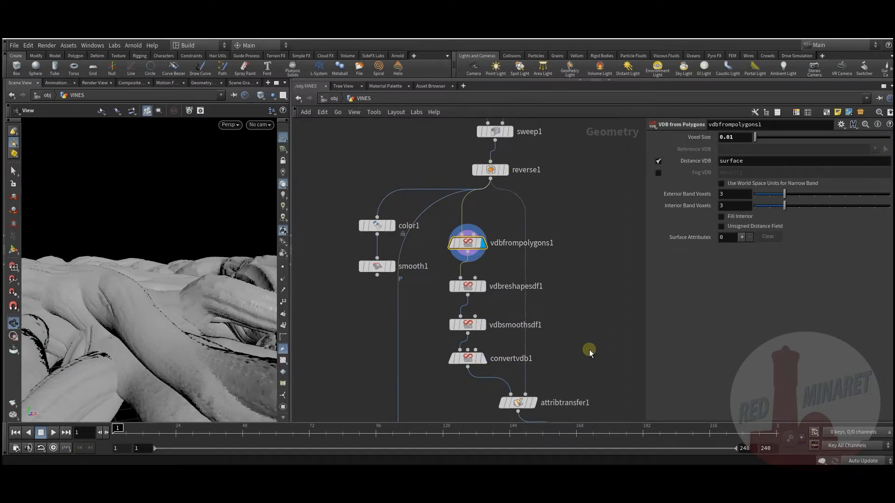
{"action": "middle_click_drag", "start_coordinate": [582, 351], "coordinate": [594, 312]}
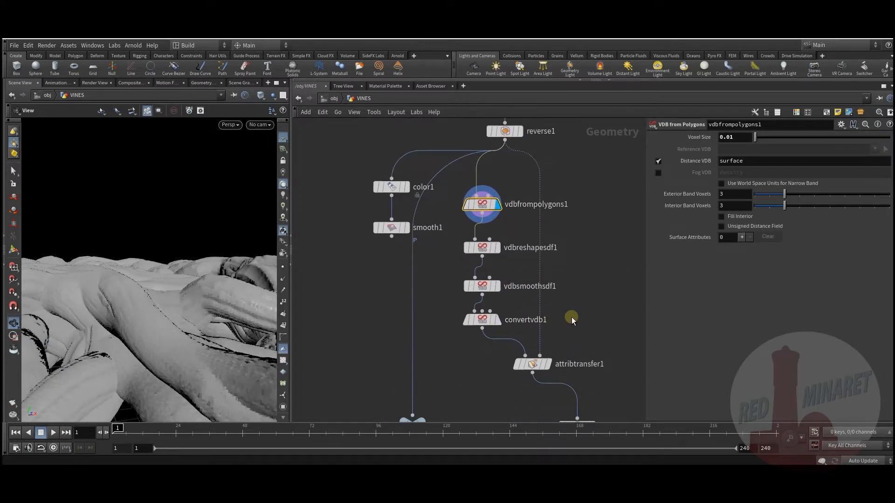
{"action": "left_click_drag", "start_coordinate": [186, 288], "coordinate": [153, 321]}
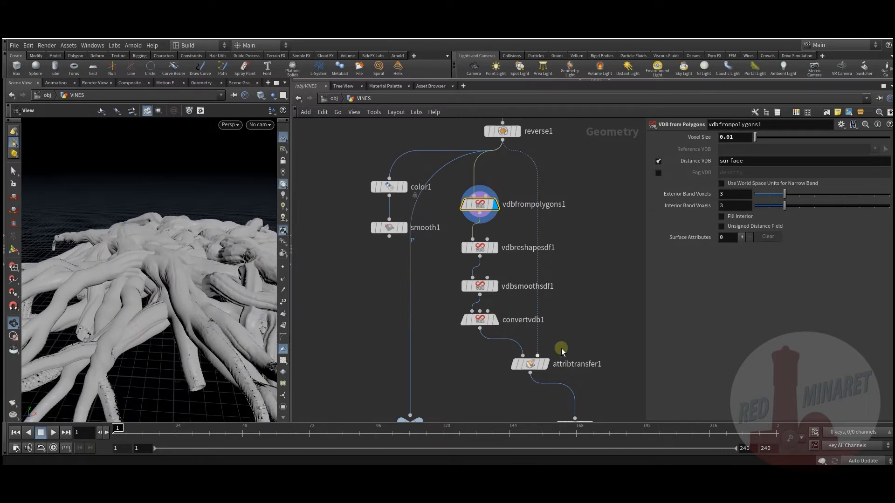
{"action": "mouse_move", "coordinate": [547, 368]}
{"action": "left_click_drag", "start_coordinate": [203, 268], "coordinate": [135, 292]}
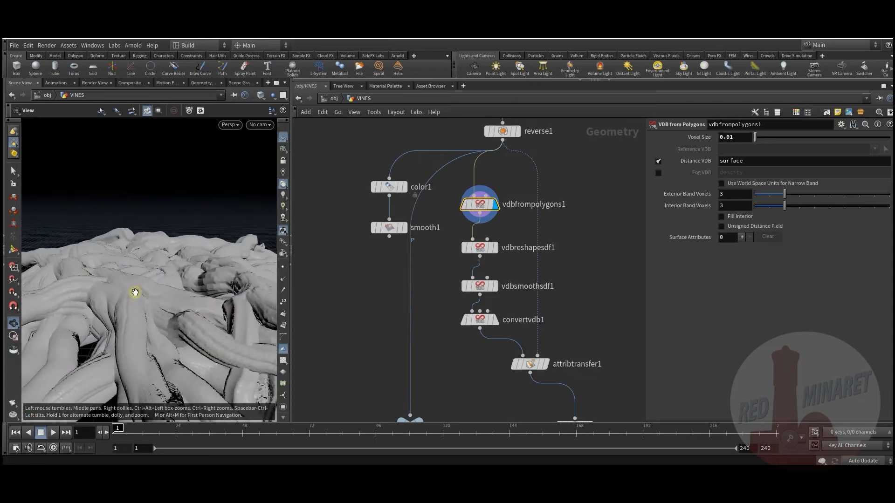
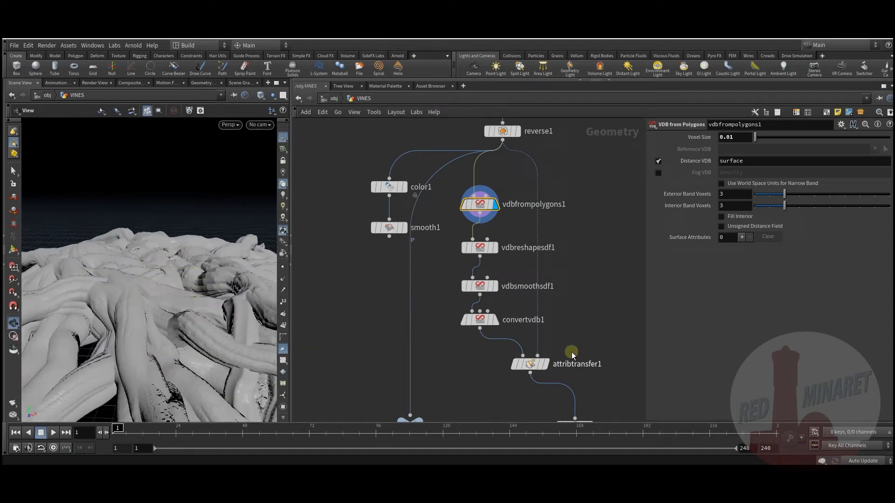
{"action": "scroll", "coordinate": [473, 373], "scroll_direction": "down", "scroll_amount": 4}
{"action": "left_click_drag", "start_coordinate": [200, 365], "coordinate": [196, 324]}
{"action": "right_click_drag", "start_coordinate": [196, 324], "coordinate": [170, 315]}
{"action": "mouse_move", "coordinate": [169, 315]}
{"action": "left_mouse_down"}
{"action": "mouse_move", "coordinate": [179, 313]}
{"action": "mouse_move", "coordinate": [178, 329]}
{"action": "left_mouse_up"}
{"action": "mouse_move", "coordinate": [179, 329]}
{"action": "right_mouse_down"}
{"action": "mouse_move", "coordinate": [164, 328]}
{"action": "mouse_move", "coordinate": [189, 319]}
{"action": "right_mouse_up"}
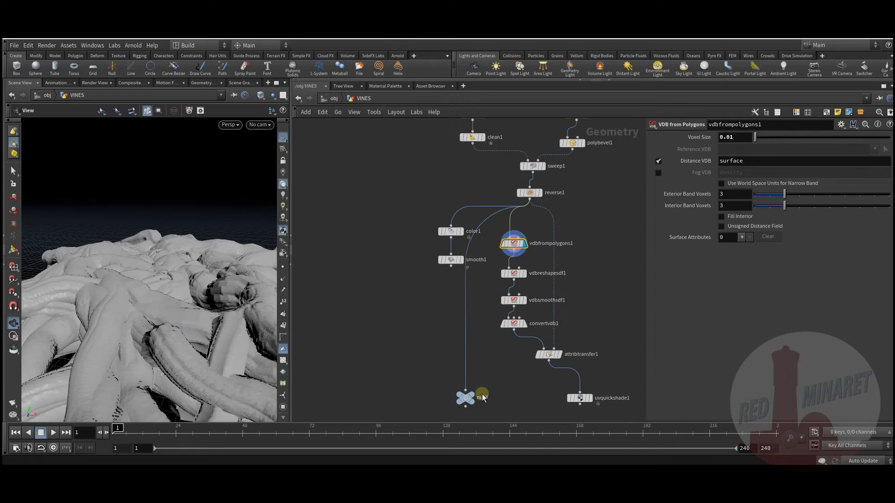
Display null1 at the end of the vines network and read its node information
{"action": "left_click", "coordinate": [482, 388]}
{"action": "mouse_move", "coordinate": [172, 309]}
{"action": "left_mouse_down"}
{"action": "mouse_move", "coordinate": [149, 323]}
{"action": "mouse_move", "coordinate": [155, 340]}
{"action": "mouse_move", "coordinate": [147, 326]}
{"action": "mouse_move", "coordinate": [168, 326]}
{"action": "left_mouse_up"}
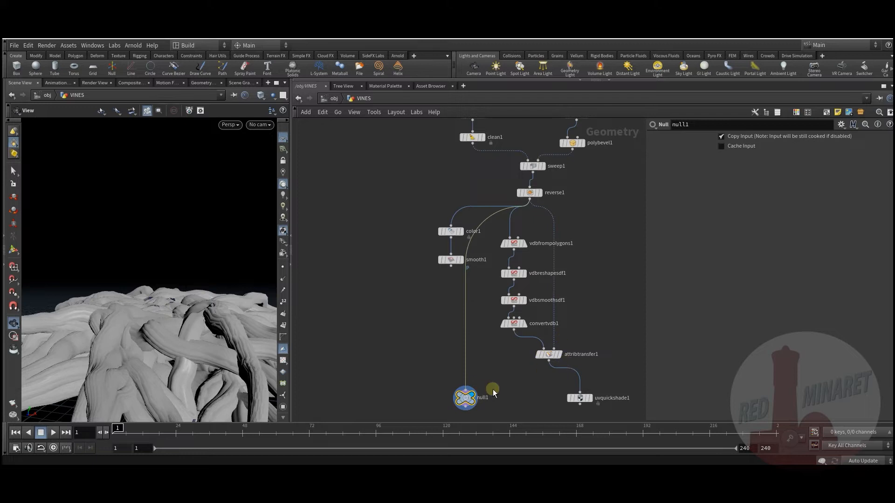
{"action": "middle_click_drag", "start_coordinate": [462, 376], "coordinate": [456, 367]}
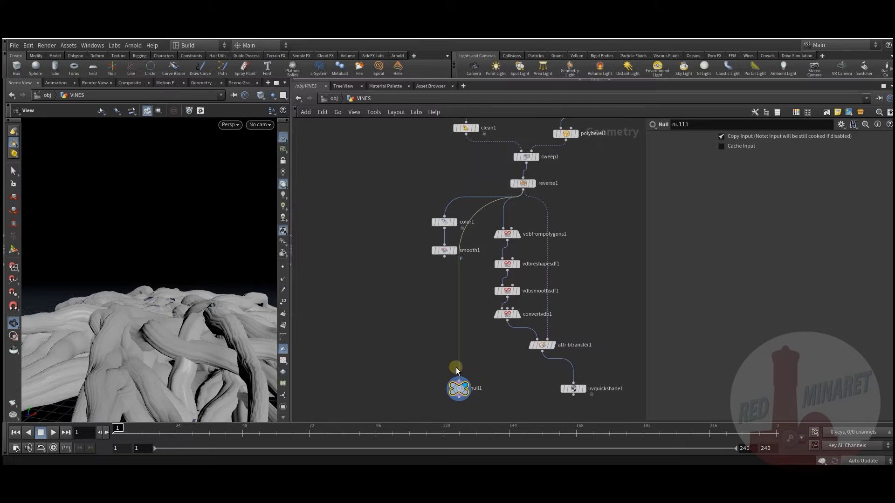
{"action": "middle_click", "coordinate": [462, 391]}
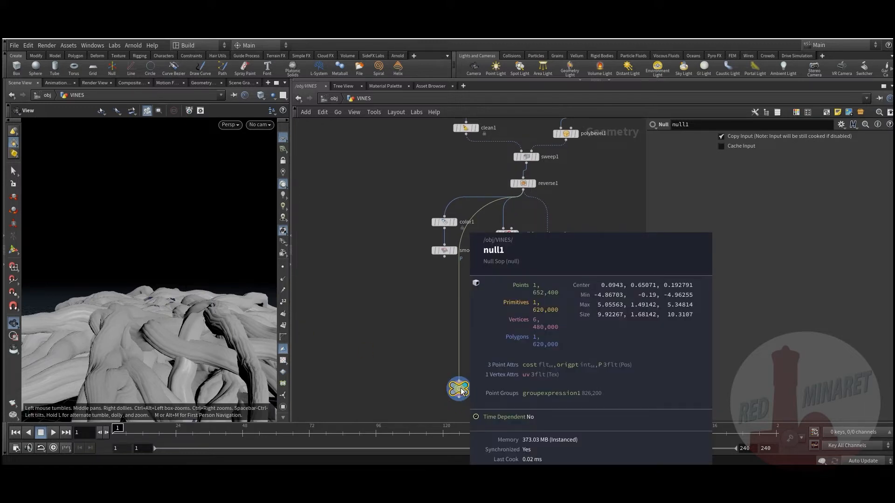
Return to the object level and hide the VINES geometry
{"action": "left_click", "coordinate": [333, 99]}
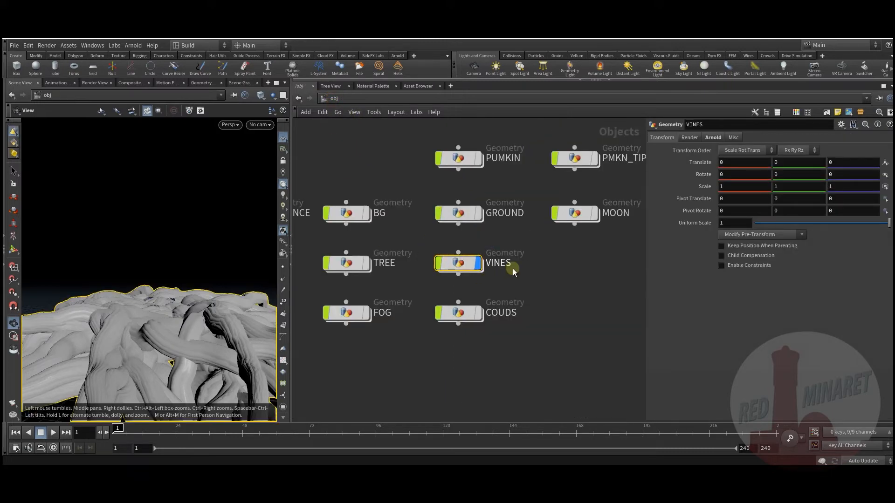
{"action": "left_click", "coordinate": [471, 275]}
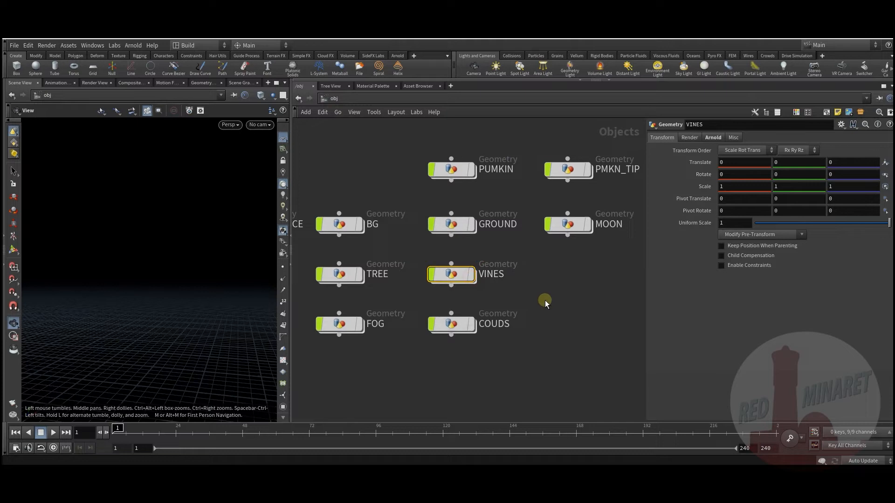
{"action": "middle_click_drag", "start_coordinate": [544, 300], "coordinate": [592, 299]}
{"action": "middle_click_drag", "start_coordinate": [436, 246], "coordinate": [480, 265]}
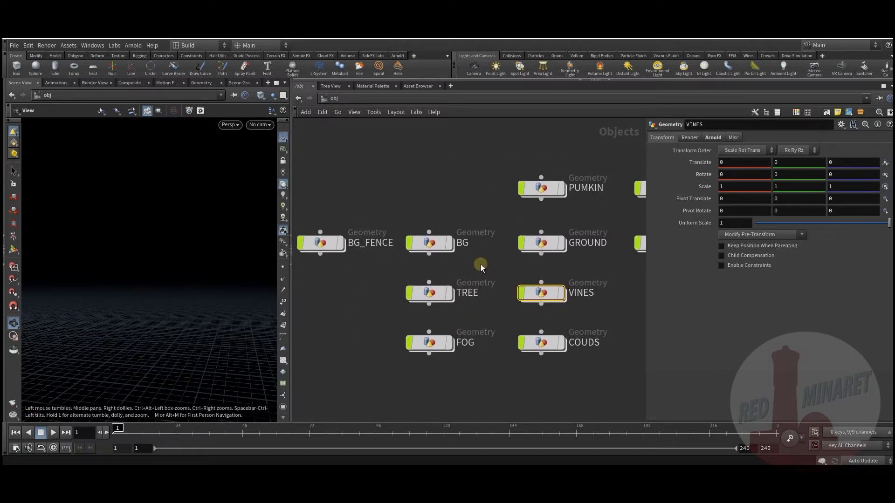
Show the TREE geometry and bring the tree into view
{"action": "left_click", "coordinate": [449, 293]}
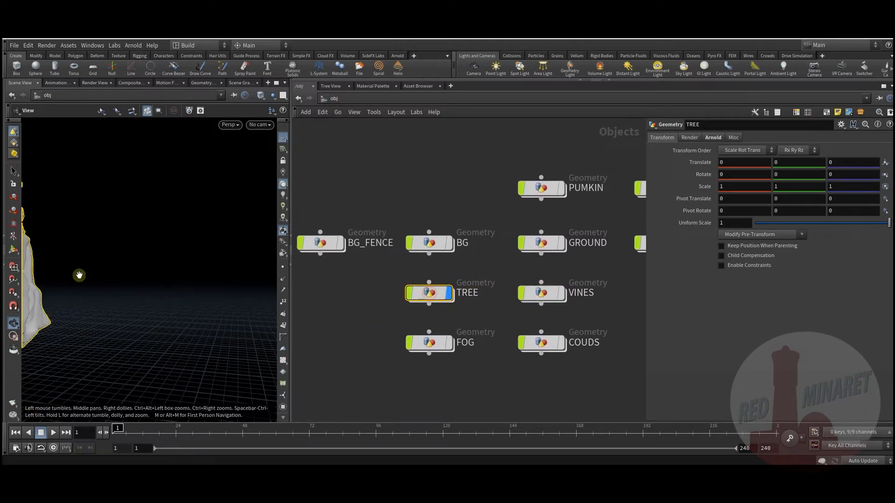
{"action": "middle_click_drag", "start_coordinate": [77, 251], "coordinate": [156, 277]}
{"action": "left_click_drag", "start_coordinate": [156, 278], "coordinate": [86, 230]}
{"action": "middle_click_drag", "start_coordinate": [85, 230], "coordinate": [173, 264]}
{"action": "left_click_drag", "start_coordinate": [173, 264], "coordinate": [343, 295]}
Open the TREE network, display line1 at the start of the chain and check its length and point count
{"action": "double_click", "coordinate": [429, 293]}
{"action": "middle_click_drag", "start_coordinate": [499, 270], "coordinate": [371, 331]}
{"action": "scroll", "coordinate": [386, 331], "scroll_direction": "down", "scroll_amount": 4}
{"action": "middle_click_drag", "start_coordinate": [404, 290], "coordinate": [451, 316]}
{"action": "middle_click_drag", "start_coordinate": [512, 339], "coordinate": [448, 333]}
{"action": "scroll", "coordinate": [469, 285], "scroll_direction": "up", "scroll_amount": 6}
{"action": "left_click", "coordinate": [449, 258]}
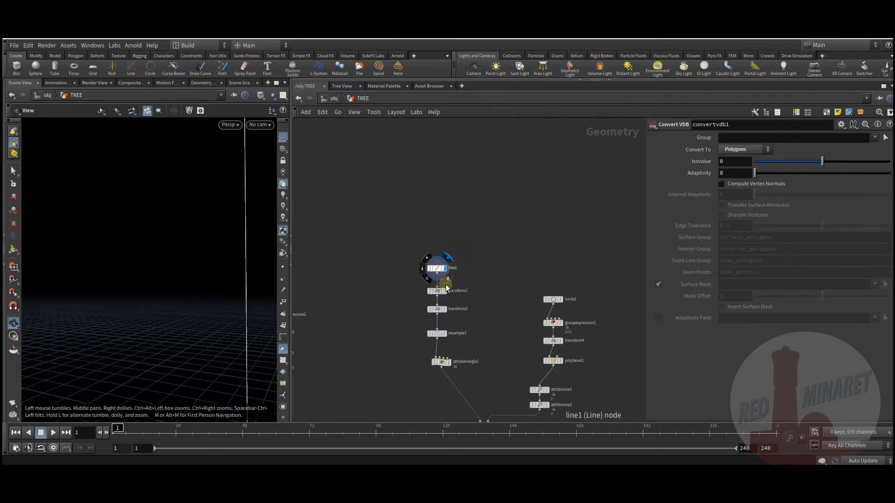
{"action": "mouse_move", "coordinate": [194, 275]}
{"action": "left_mouse_down"}
{"action": "mouse_move", "coordinate": [156, 282]}
{"action": "mouse_move", "coordinate": [200, 282]}
{"action": "left_mouse_up"}
{"action": "scroll", "coordinate": [442, 305], "scroll_direction": "up", "scroll_amount": 3}
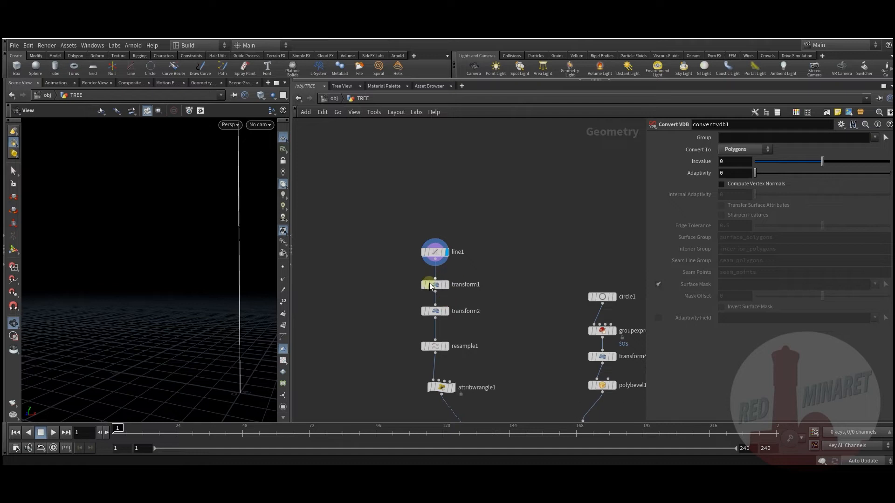
{"action": "left_click", "coordinate": [436, 252]}
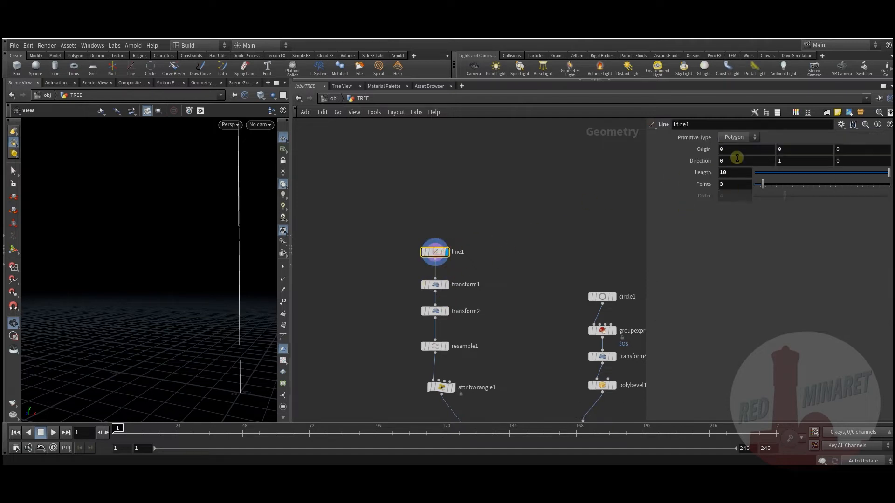
Display transform1 with point numbers shown to examine how it offsets the middle point of the line
{"action": "left_click", "coordinate": [443, 285]}
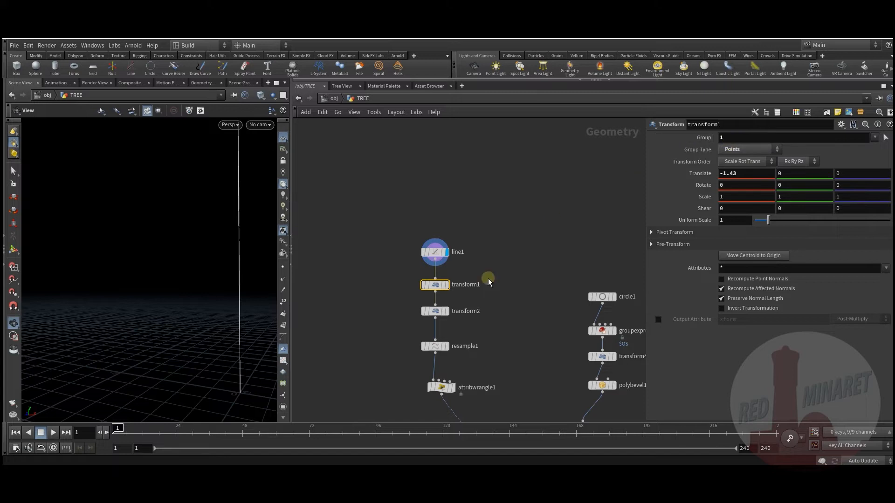
{"action": "left_click", "coordinate": [446, 284]}
{"action": "left_click_drag", "start_coordinate": [265, 272], "coordinate": [123, 271]}
{"action": "scroll", "coordinate": [122, 271], "scroll_direction": "down", "scroll_amount": 3}
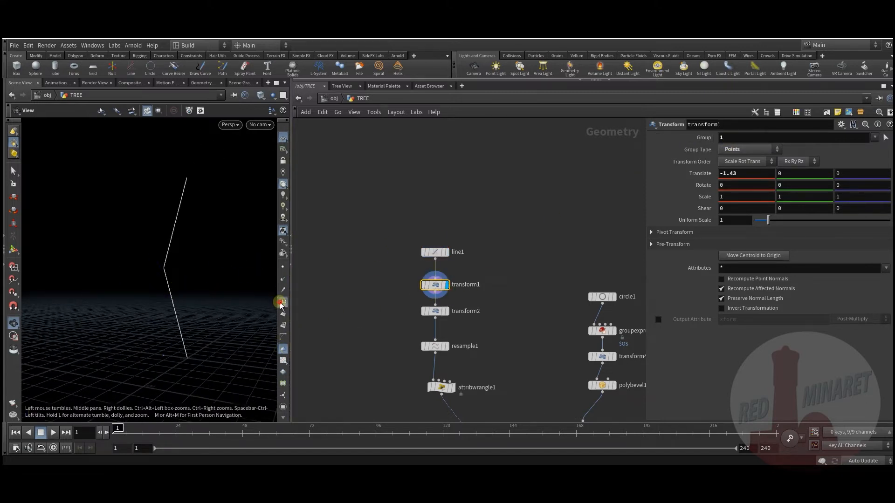
{"action": "left_click_drag", "start_coordinate": [202, 295], "coordinate": [180, 336]}
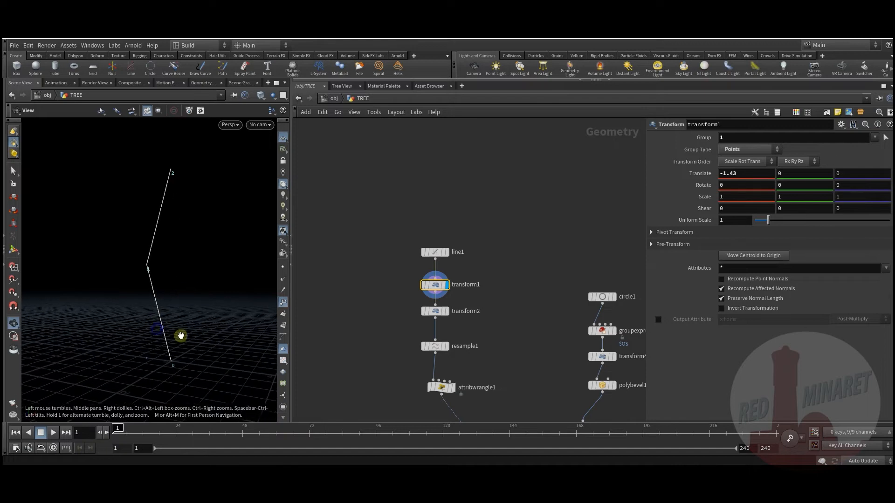
Display transform2, resample1 and attribwrangle1 in turn, toggling transform2's bypass, to examine how the trunk curve is shaped and scaled
{"action": "left_click", "coordinate": [446, 311]}
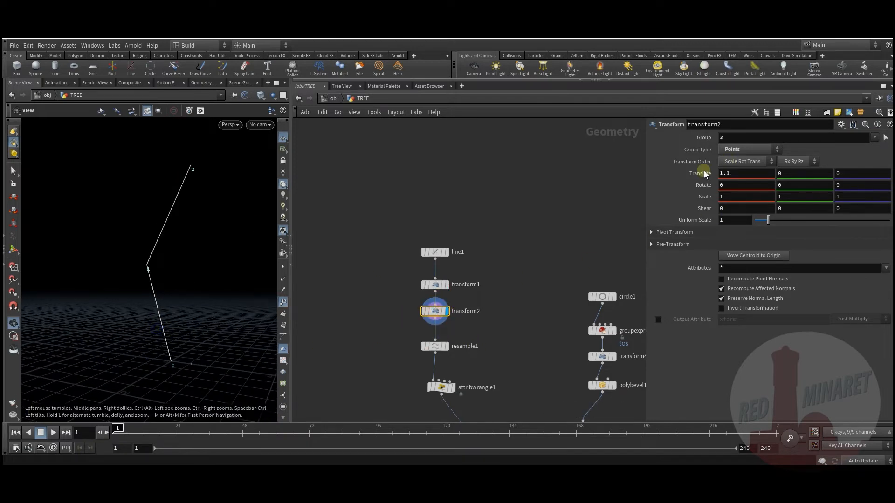
{"action": "mouse_move", "coordinate": [431, 314]}
{"action": "left_click", "coordinate": [420, 295]}
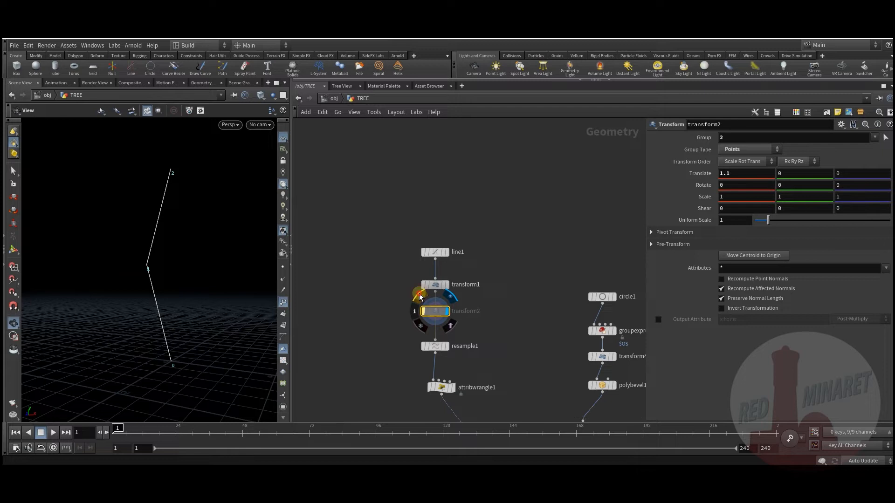
{"action": "left_click", "coordinate": [420, 295]}
{"action": "middle_click_drag", "start_coordinate": [470, 349], "coordinate": [465, 295]}
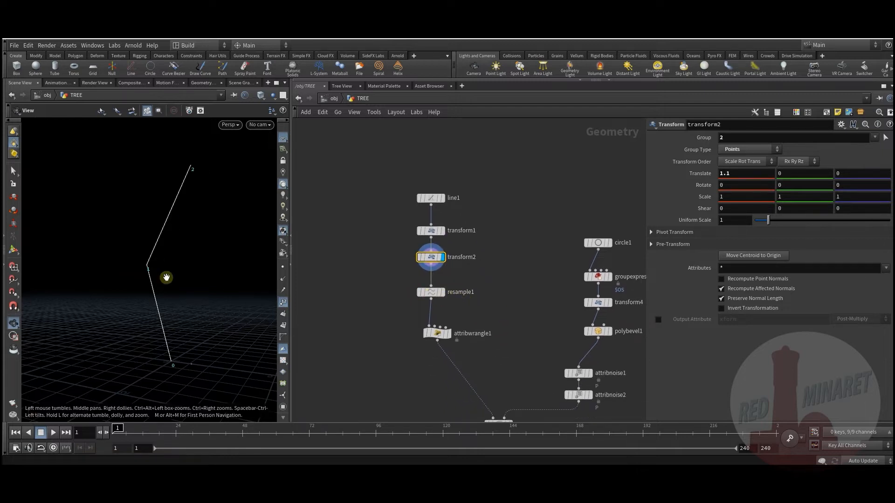
{"action": "left_click", "coordinate": [441, 292]}
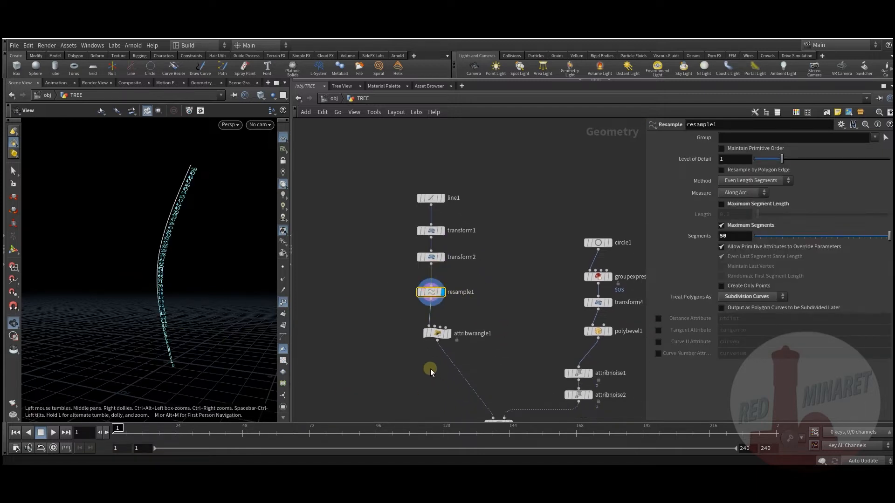
{"action": "left_click", "coordinate": [447, 334]}
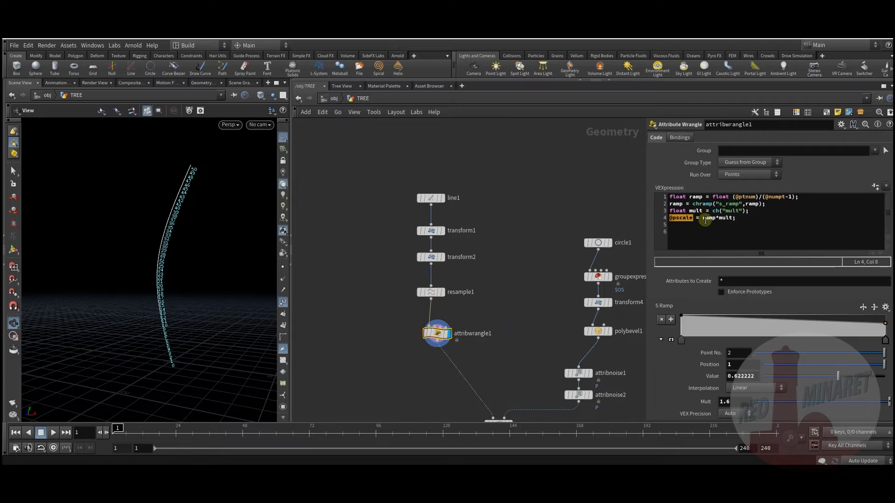
Display the sweep1 node and examine the trunk surface swept along the curve
{"action": "middle_click_drag", "start_coordinate": [561, 390], "coordinate": [509, 314]}
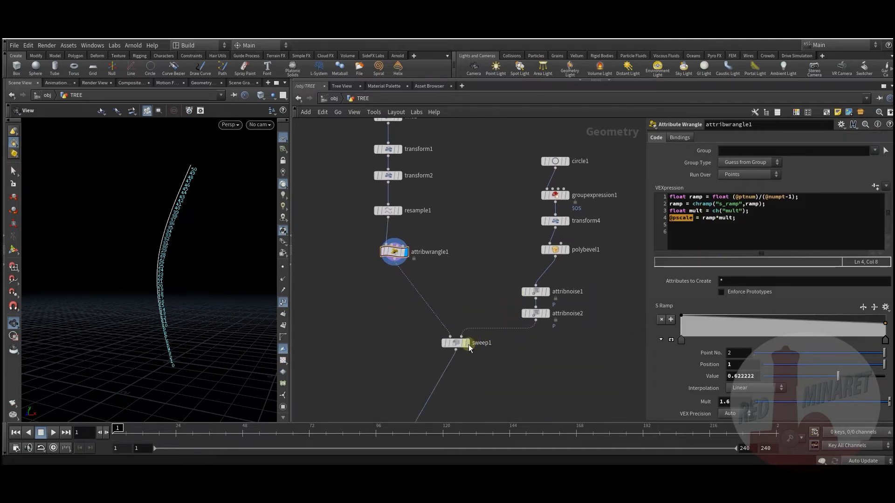
{"action": "left_click", "coordinate": [468, 343]}
{"action": "left_click", "coordinate": [455, 343]}
{"action": "mouse_move", "coordinate": [149, 283]}
{"action": "middle_mouse_down"}
{"action": "mouse_move", "coordinate": [138, 290]}
{"action": "mouse_move", "coordinate": [142, 300]}
{"action": "middle_mouse_up"}
{"action": "middle_click_drag", "start_coordinate": [484, 262], "coordinate": [448, 281]}
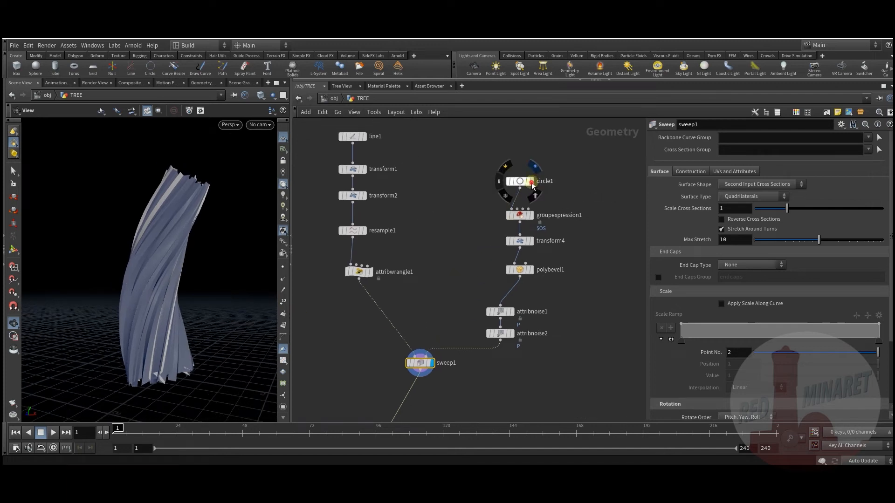
Display circle1 and groupexpression1 to check the base profile and its point grouping
{"action": "left_click", "coordinate": [531, 181]}
{"action": "left_click", "coordinate": [518, 181]}
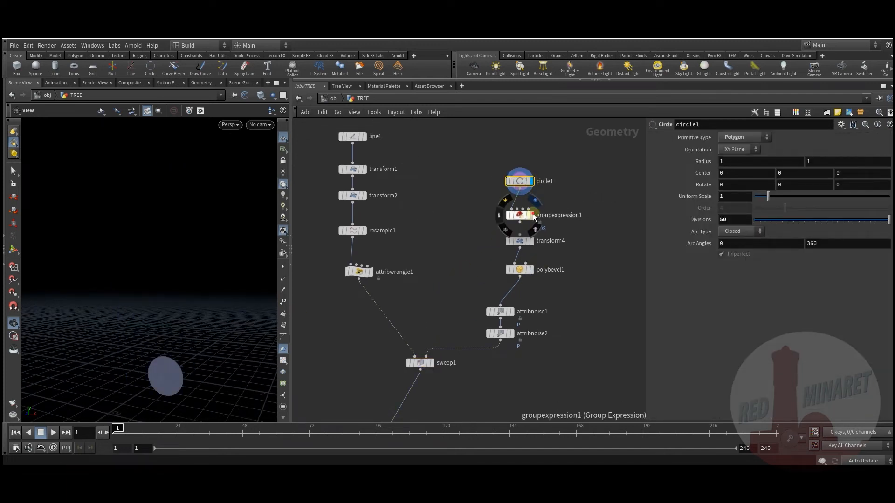
{"action": "left_click", "coordinate": [533, 215]}
{"action": "left_click", "coordinate": [520, 215]}
Display transform4 and inspect closely how scaling the grouped points notches the circle's edge
{"action": "left_click", "coordinate": [533, 242]}
{"action": "left_click", "coordinate": [521, 245]}
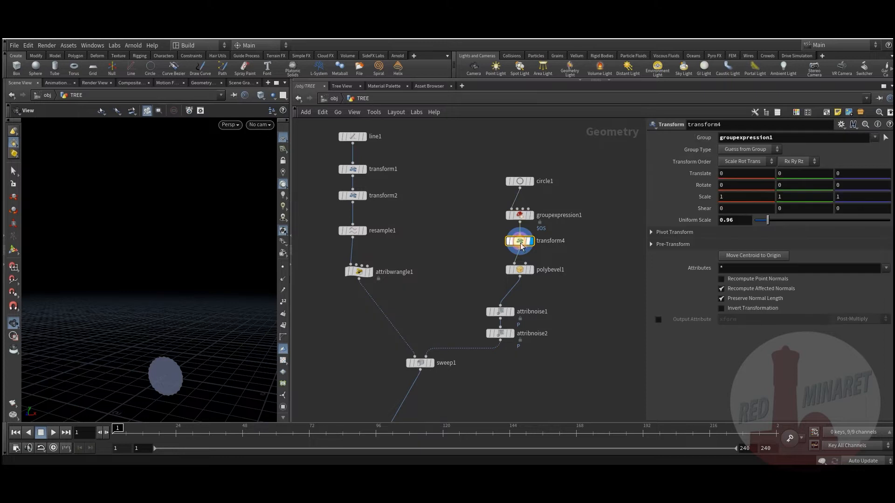
{"action": "left_click_drag", "start_coordinate": [180, 347], "coordinate": [203, 356]}
{"action": "middle_click_drag", "start_coordinate": [161, 372], "coordinate": [193, 324]}
{"action": "scroll", "coordinate": [158, 339], "scroll_direction": "up", "scroll_amount": 4}
{"action": "left_click_drag", "start_coordinate": [194, 324], "coordinate": [200, 331]}
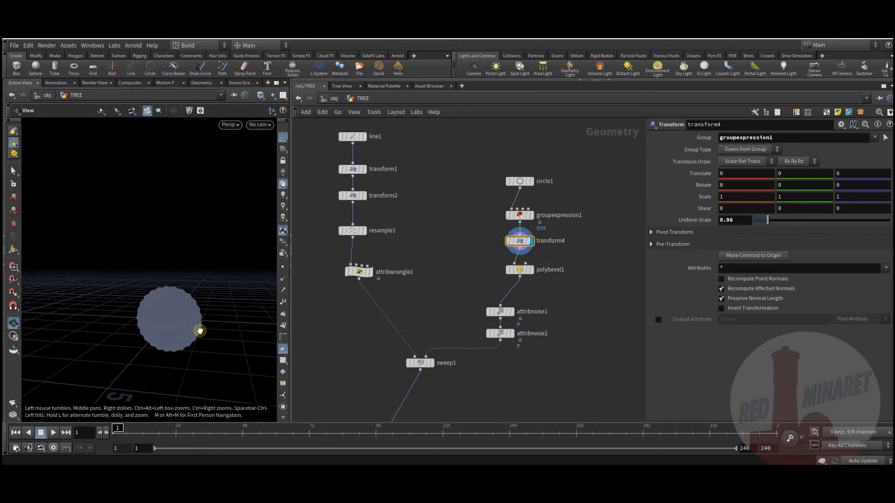
Display attribnoise2 and return to sweep1 to examine how the noisy cross section shapes the trunk
{"action": "left_click", "coordinate": [511, 333]}
{"action": "left_click", "coordinate": [502, 336]}
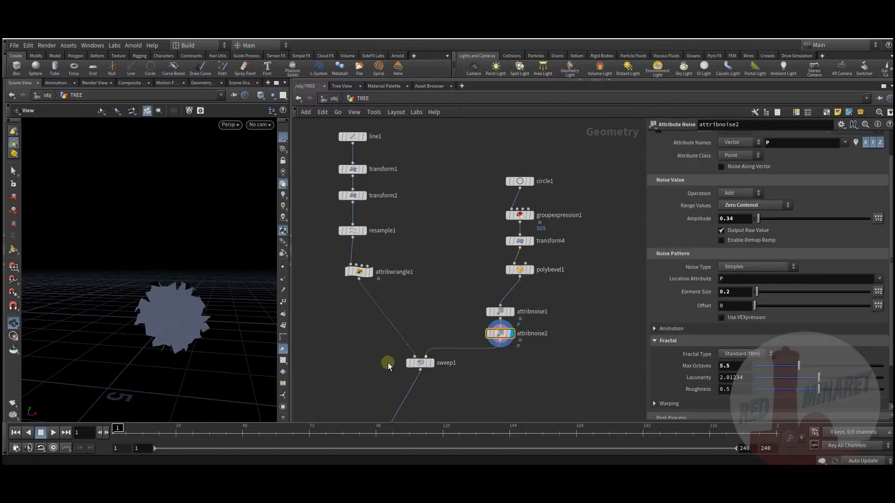
{"action": "left_click", "coordinate": [424, 365]}
{"action": "left_click_drag", "start_coordinate": [225, 312], "coordinate": [154, 298]}
{"action": "right_click_drag", "start_coordinate": [153, 298], "coordinate": [188, 262]}
{"action": "left_click_drag", "start_coordinate": [187, 261], "coordinate": [216, 283]}
Display merge1 and examine the two branch chains that feed into it alongside the trunk
{"action": "middle_click_drag", "start_coordinate": [456, 403], "coordinate": [431, 251]}
{"action": "left_click", "coordinate": [429, 249]}
{"action": "left_click", "coordinate": [418, 248]}
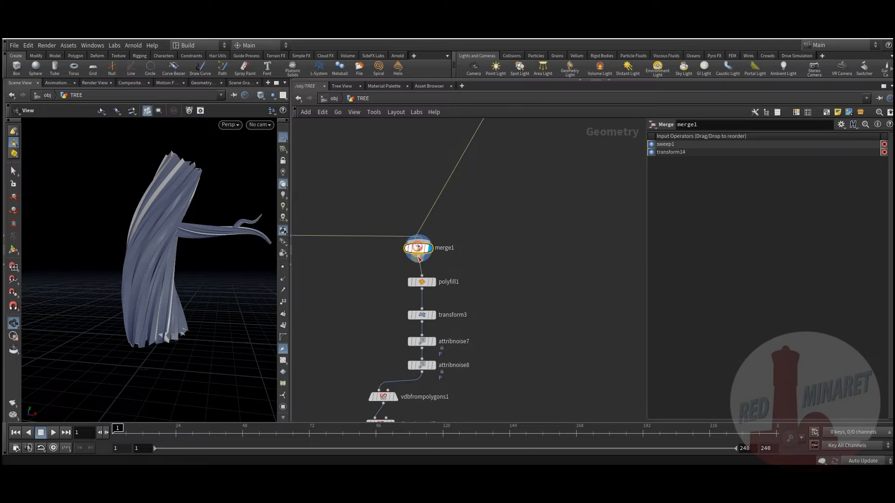
{"action": "middle_click_drag", "start_coordinate": [354, 263], "coordinate": [521, 331]}
{"action": "middle_click_drag", "start_coordinate": [484, 335], "coordinate": [579, 383]}
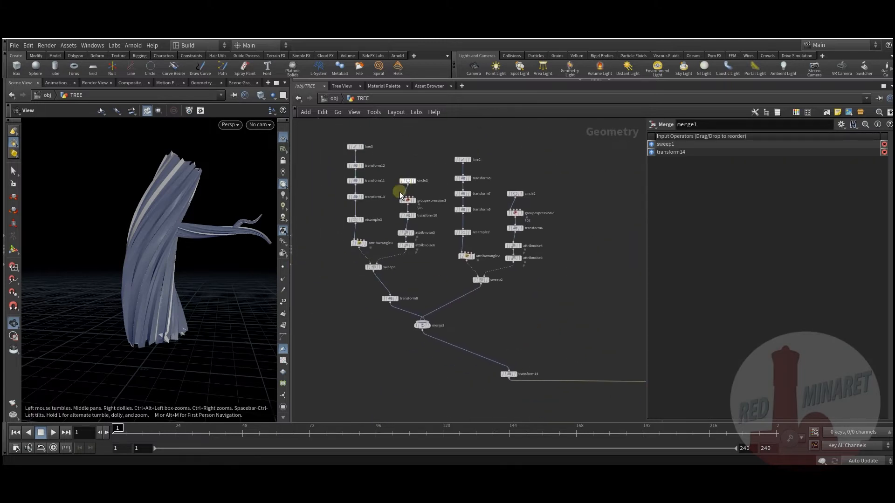
{"action": "middle_click_drag", "start_coordinate": [198, 275], "coordinate": [161, 281]}
Display polyfill1 and inspect the filled openings of the trunk from several angles, including below
{"action": "middle_click_drag", "start_coordinate": [527, 322], "coordinate": [267, 211]}
{"action": "scroll", "coordinate": [432, 303], "scroll_direction": "up", "scroll_amount": 1}
{"action": "scroll", "coordinate": [432, 302], "scroll_direction": "up", "scroll_amount": 1}
{"action": "left_click", "coordinate": [395, 294]}
{"action": "left_click", "coordinate": [386, 295]}
{"action": "left_click_drag", "start_coordinate": [149, 300], "coordinate": [346, 343]}
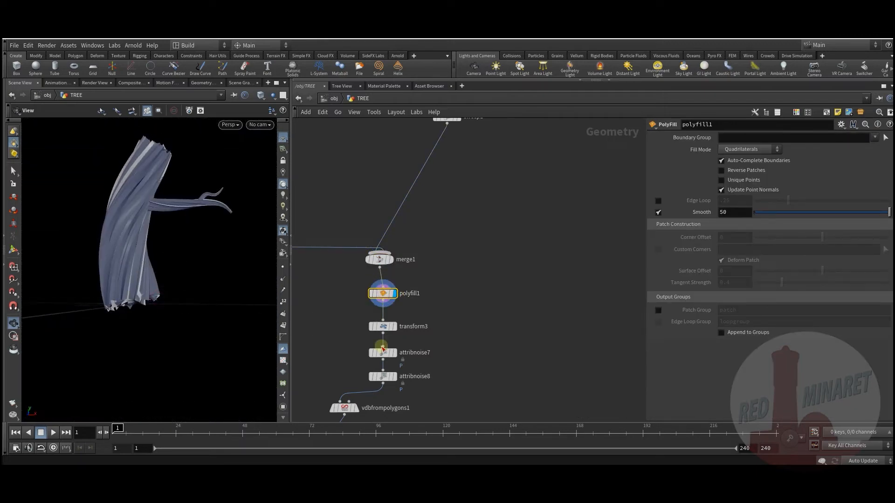
{"action": "left_click_drag", "start_coordinate": [203, 310], "coordinate": [200, 275]}
Display transform3, attribnoise7 and attribnoise8 in turn to examine the tree's offset and surface noise
{"action": "mouse_move", "coordinate": [383, 329]}
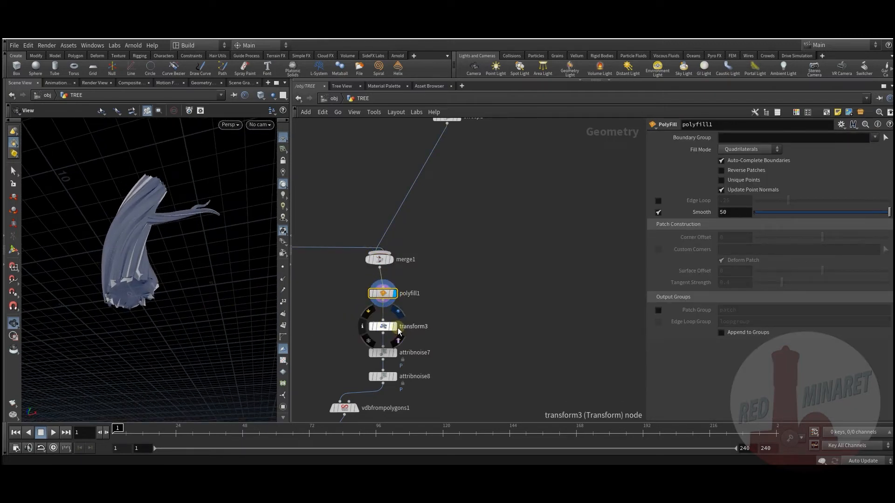
{"action": "left_click", "coordinate": [383, 330]}
{"action": "left_click_drag", "start_coordinate": [144, 279], "coordinate": [148, 314]}
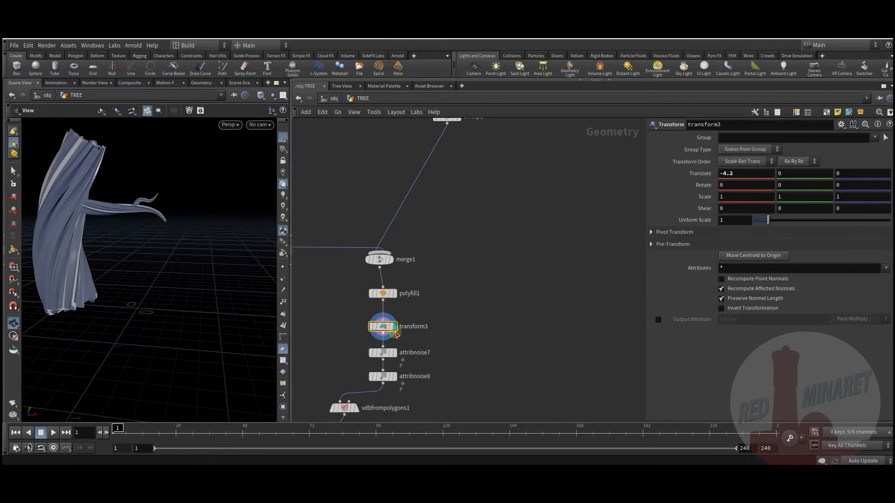
{"action": "middle_click_drag", "start_coordinate": [417, 352], "coordinate": [452, 278]}
{"action": "left_click", "coordinate": [429, 279]}
{"action": "left_click", "coordinate": [429, 303]}
Display vdbfrompolygons1, vdbsmoothsdf1 and convertvdb1 in turn and inspect the tree converted back to polygons
{"action": "middle_click_drag", "start_coordinate": [503, 317], "coordinate": [543, 249]}
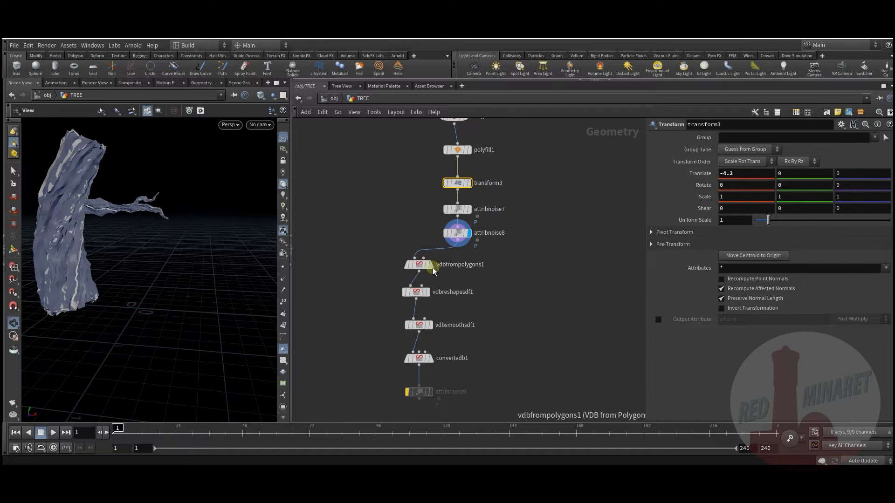
{"action": "left_click", "coordinate": [420, 266]}
{"action": "left_click", "coordinate": [431, 265]}
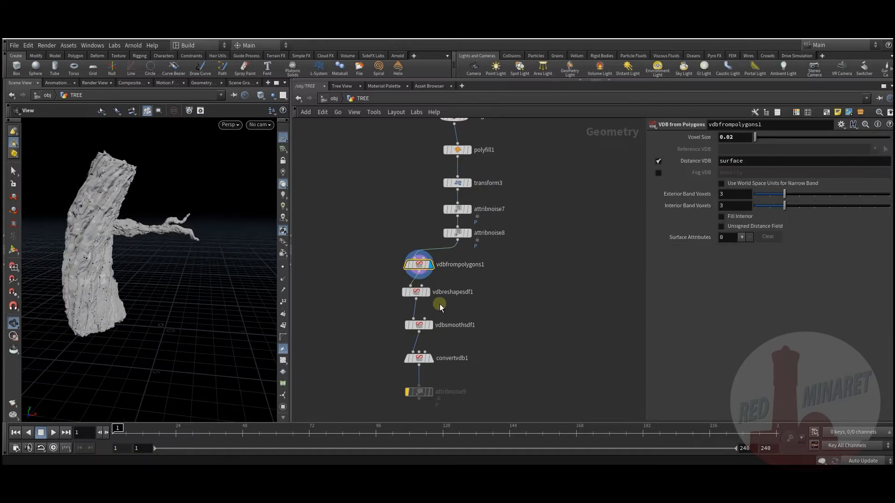
{"action": "left_click", "coordinate": [430, 326]}
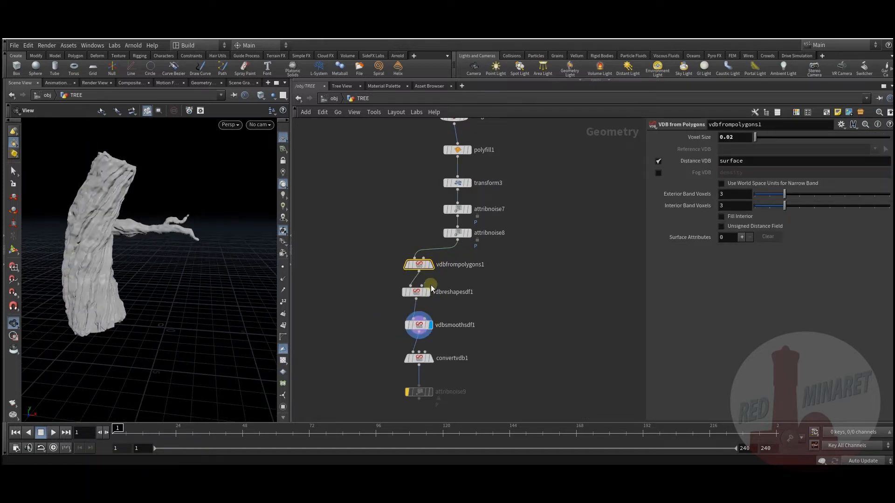
{"action": "left_click", "coordinate": [430, 359]}
{"action": "left_click", "coordinate": [419, 360]}
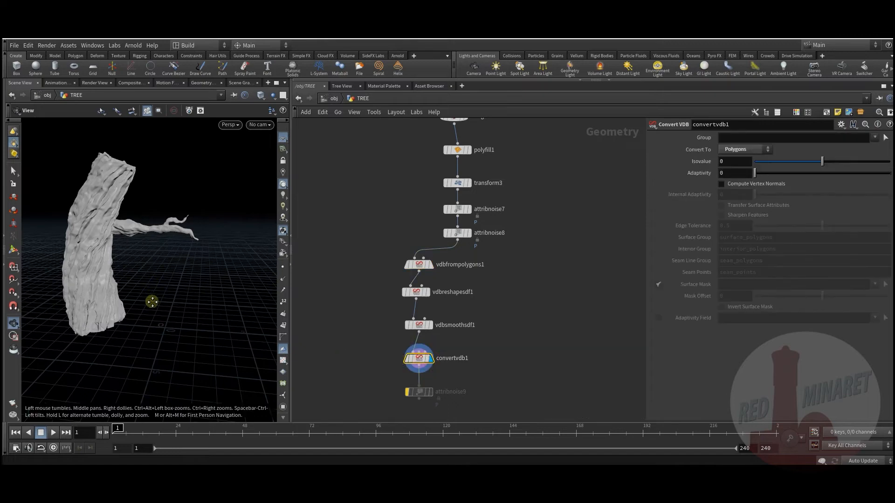
{"action": "left_click_drag", "start_coordinate": [152, 302], "coordinate": [150, 288]}
{"action": "right_click_drag", "start_coordinate": [150, 288], "coordinate": [132, 301]}
{"action": "left_click_drag", "start_coordinate": [131, 301], "coordinate": [198, 318]}
Go back up to the trunk's sweep1 node and enable Compute UVs in its UV settings
{"action": "middle_click_drag", "start_coordinate": [536, 265], "coordinate": [498, 331]}
{"action": "scroll", "coordinate": [474, 280], "scroll_direction": "down", "scroll_amount": 3}
{"action": "middle_click_drag", "start_coordinate": [474, 279], "coordinate": [471, 322]}
{"action": "middle_click_drag", "start_coordinate": [485, 205], "coordinate": [468, 305]}
{"action": "scroll", "coordinate": [461, 261], "scroll_direction": "up", "scroll_amount": 2}
{"action": "left_click_drag", "start_coordinate": [450, 263], "coordinate": [453, 298]}
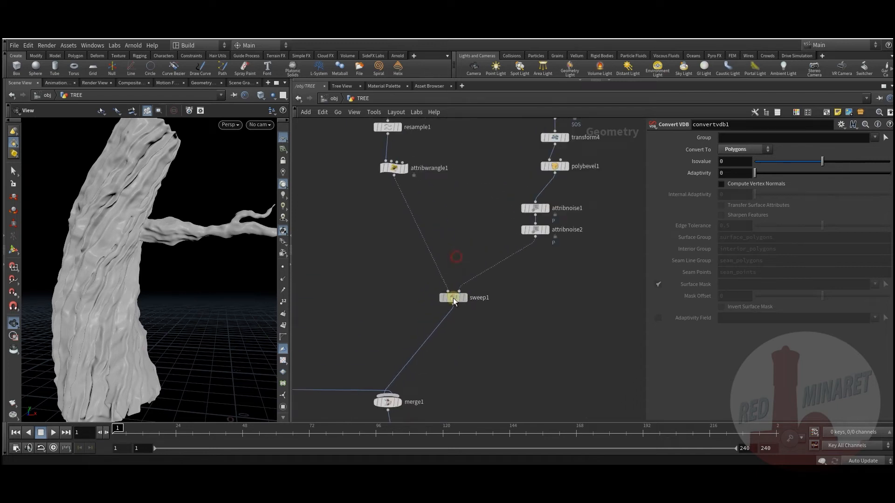
{"action": "left_click", "coordinate": [453, 301]}
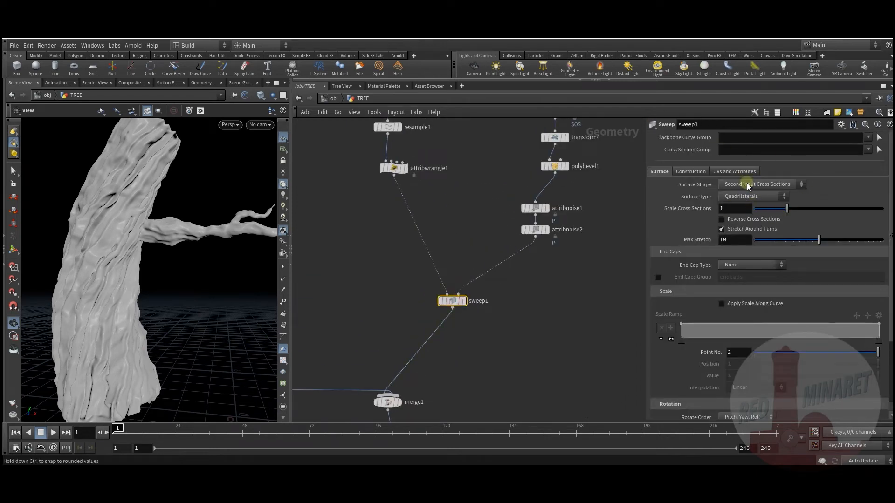
{"action": "left_click", "coordinate": [733, 171]}
Turn on UV texture display in the viewport and display sweep1 to check the trunk's UVs
{"action": "middle_click_drag", "start_coordinate": [480, 317], "coordinate": [533, 204]}
{"action": "left_click", "coordinate": [281, 362]}
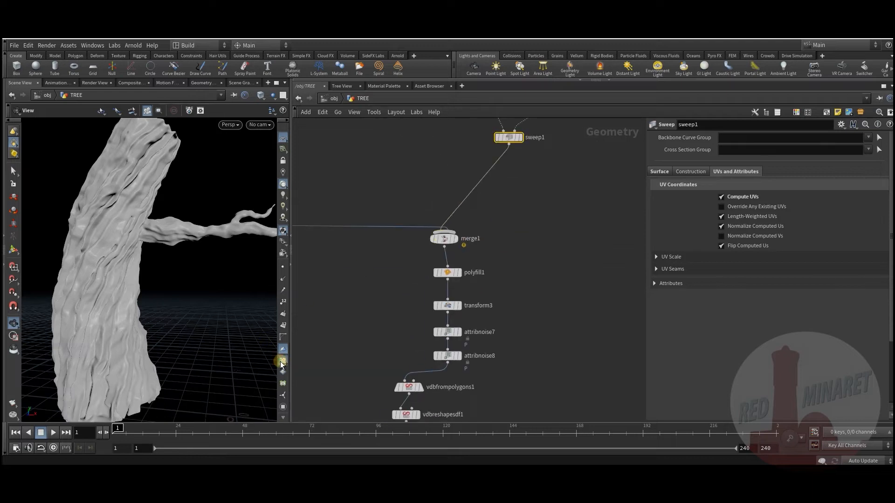
{"action": "left_click", "coordinate": [520, 139]}
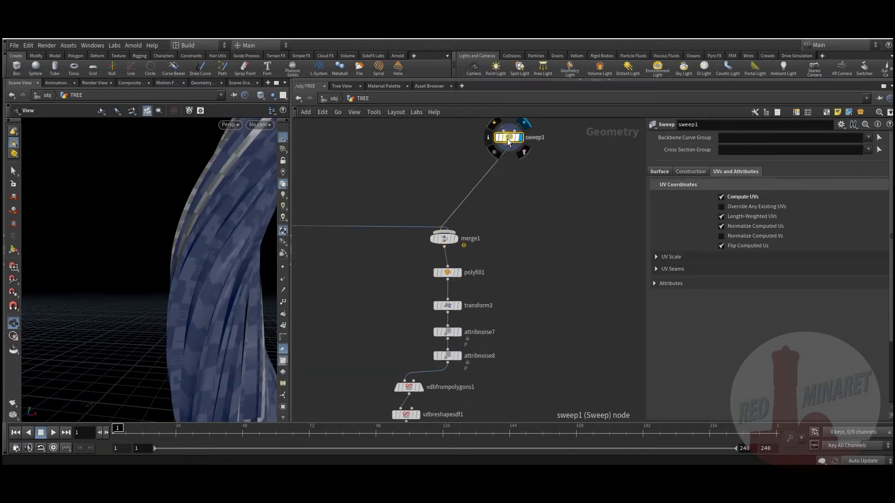
Enable Compute UVs on the sweep2 branch node
{"action": "middle_click_drag", "start_coordinate": [541, 269], "coordinate": [643, 313]}
{"action": "scroll", "coordinate": [322, 316], "scroll_direction": "down", "scroll_amount": 2}
{"action": "middle_click_drag", "start_coordinate": [311, 315], "coordinate": [489, 341]}
{"action": "scroll", "coordinate": [331, 225], "scroll_direction": "up", "scroll_amount": 3}
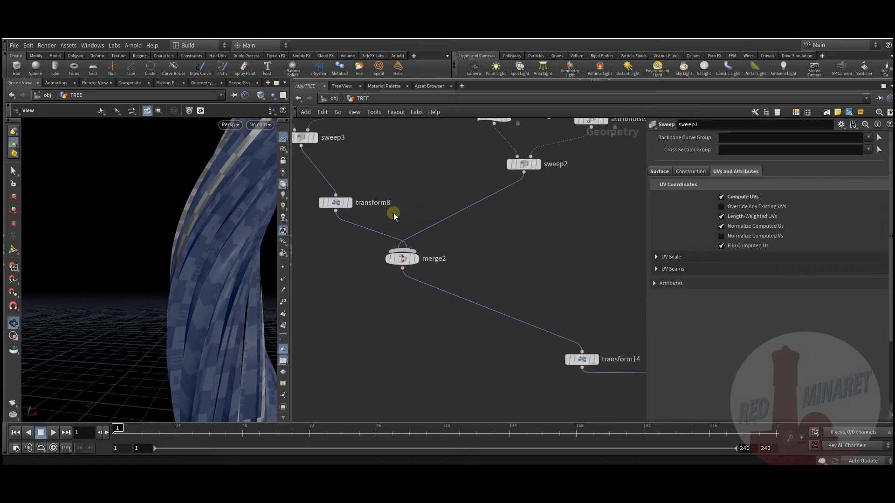
{"action": "scroll", "coordinate": [441, 202], "scroll_direction": "down", "scroll_amount": 1}
{"action": "middle_click_drag", "start_coordinate": [441, 203], "coordinate": [452, 289]}
{"action": "left_click", "coordinate": [520, 259]}
{"action": "left_click", "coordinate": [727, 172]}
{"action": "left_click", "coordinate": [728, 200]}
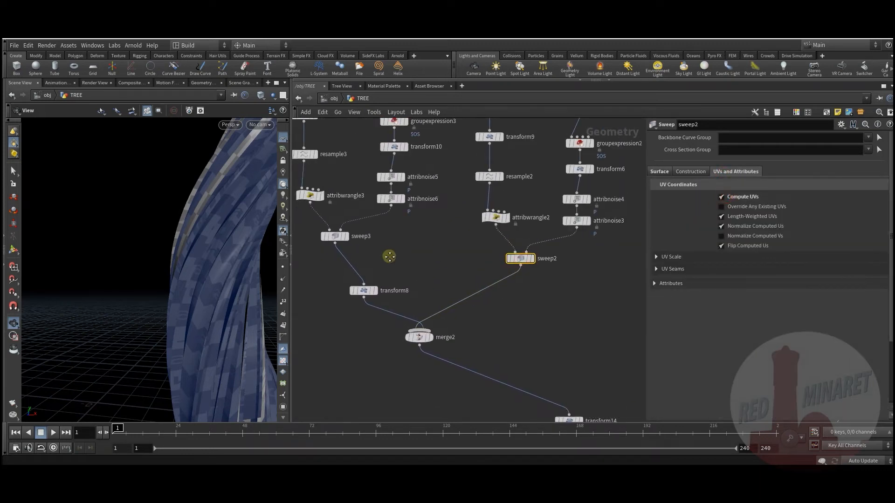
Enable Compute UVs on the sweep3 branch node
{"action": "middle_click_drag", "start_coordinate": [386, 254], "coordinate": [394, 257]}
{"action": "left_click", "coordinate": [345, 254]}
{"action": "left_click", "coordinate": [729, 172]}
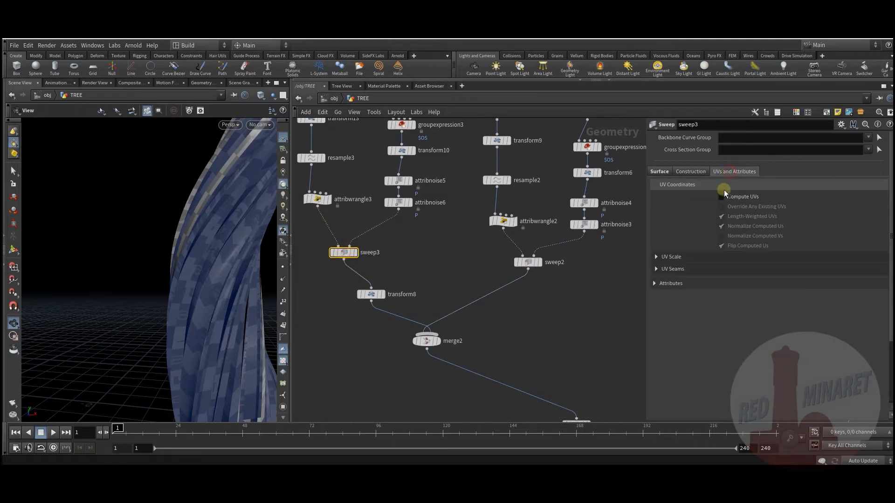
{"action": "left_click", "coordinate": [724, 199]}
Make room above attribnoise9 at the end of the chain and add an Attribute Transfer node below convertvdb1
{"action": "scroll", "coordinate": [543, 321], "scroll_direction": "down", "scroll_amount": 4}
{"action": "middle_click_drag", "start_coordinate": [620, 383], "coordinate": [452, 282]}
{"action": "middle_click_drag", "start_coordinate": [476, 340], "coordinate": [345, 290]}
{"action": "middle_click_drag", "start_coordinate": [451, 283], "coordinate": [471, 231]}
{"action": "scroll", "coordinate": [461, 275], "scroll_direction": "up", "scroll_amount": 3}
{"action": "middle_click_drag", "start_coordinate": [450, 318], "coordinate": [469, 178]}
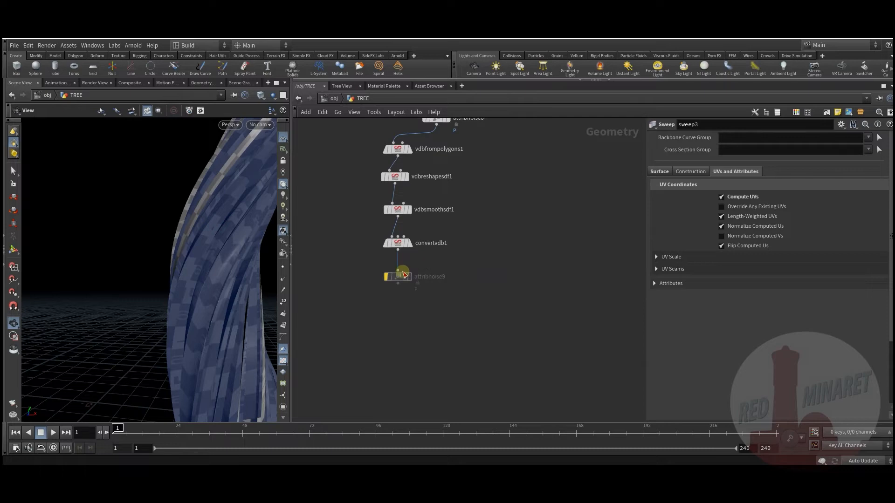
{"action": "key", "text": "Tab"}
{"action": "type", "text": "at"}
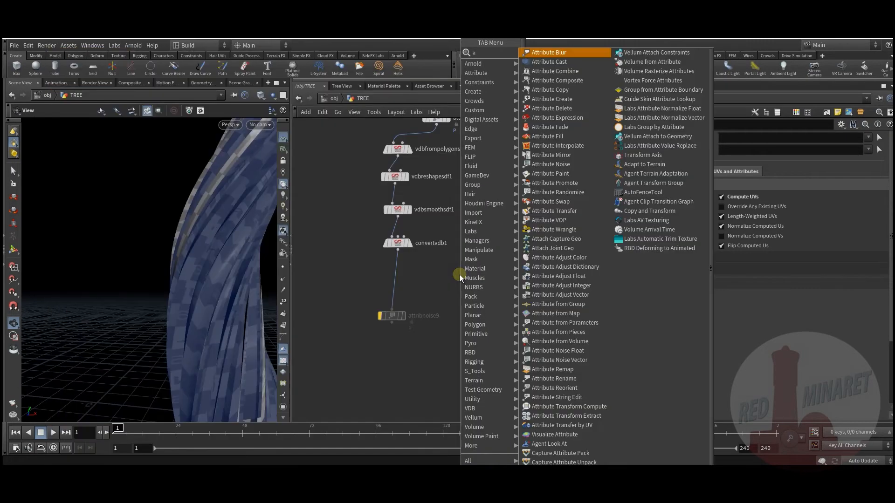
{"action": "left_click", "coordinate": [574, 210]}
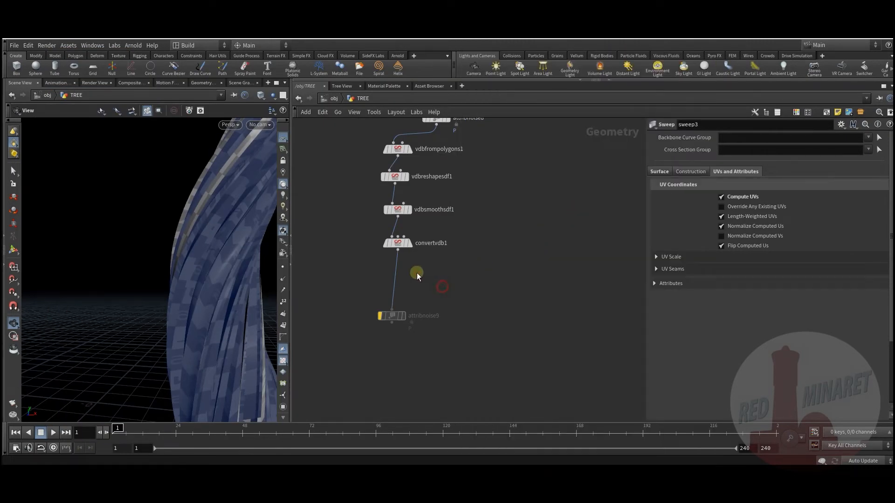
{"action": "left_click", "coordinate": [425, 275]}
Wire convertvdb1 into the Attribute Transfer node's first input and attribnoise8 into its second
{"action": "left_click", "coordinate": [397, 251]}
{"action": "left_click", "coordinate": [436, 278]}
{"action": "left_click", "coordinate": [449, 279]}
{"action": "middle_click_drag", "start_coordinate": [518, 170], "coordinate": [507, 201]}
{"action": "left_click", "coordinate": [416, 268]}
Display the Attribute Transfer node, enable vertex transfer with the uv attribute, and inspect the UVs on the converted tree
{"action": "mouse_move", "coordinate": [442, 320]}
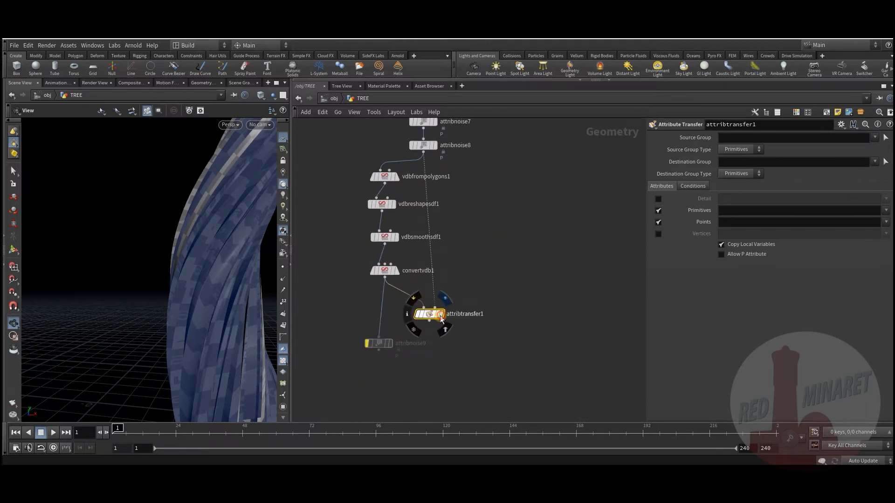
{"action": "left_click", "coordinate": [453, 297]}
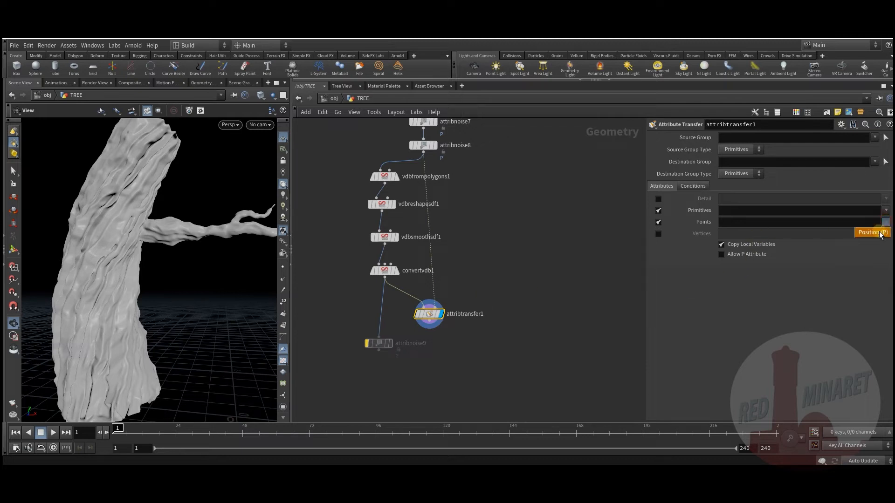
{"action": "left_click", "coordinate": [658, 233]}
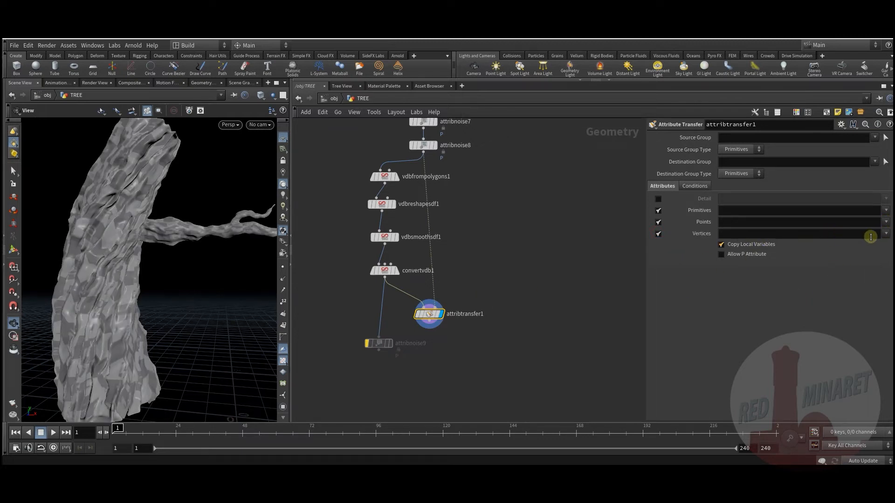
{"action": "left_click", "coordinate": [503, 350]}
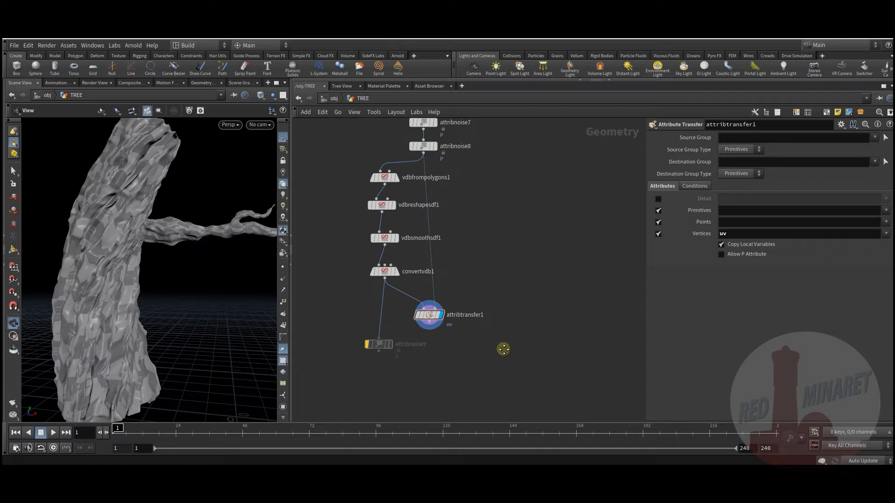
{"action": "middle_click_drag", "start_coordinate": [504, 349], "coordinate": [547, 342]}
{"action": "left_click_drag", "start_coordinate": [177, 282], "coordinate": [172, 319]}
{"action": "right_click_drag", "start_coordinate": [172, 319], "coordinate": [155, 322]}
{"action": "left_click_drag", "start_coordinate": [156, 322], "coordinate": [174, 311]}
{"action": "middle_click_drag", "start_coordinate": [483, 229], "coordinate": [460, 279]}
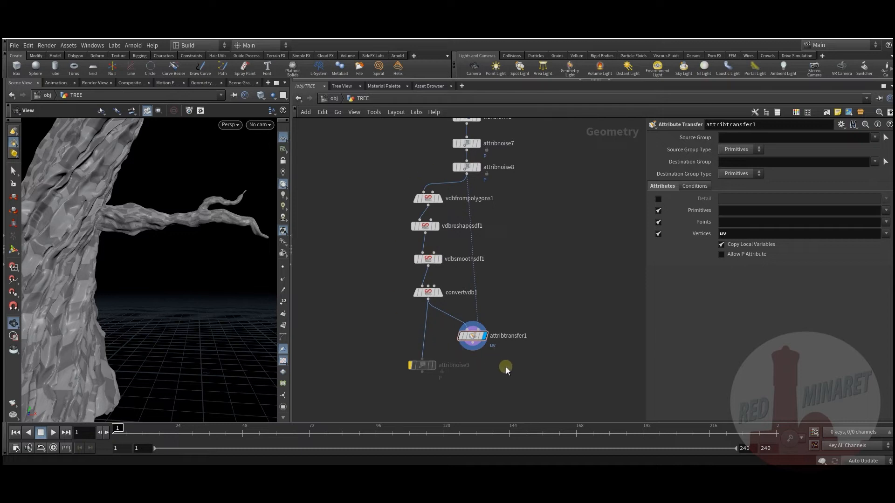
Return to the object level and turn off the TREE object's display
{"action": "middle_click_drag", "start_coordinate": [506, 368], "coordinate": [451, 322]}
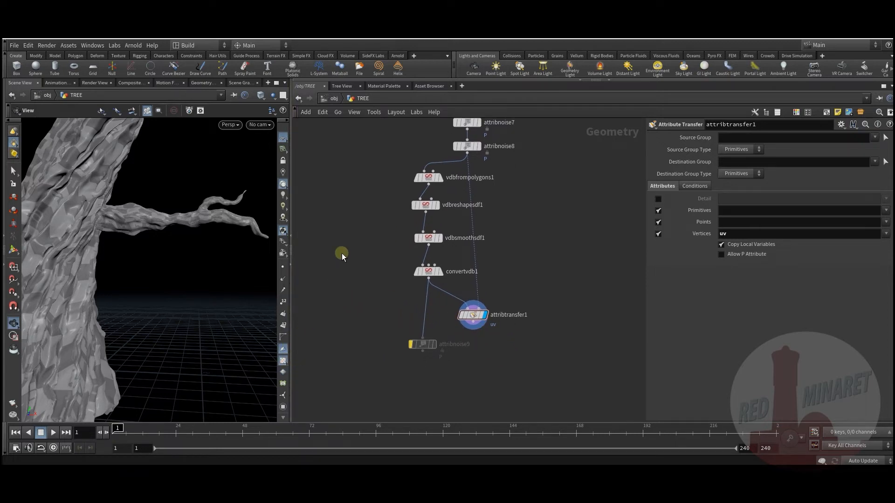
{"action": "middle_click_drag", "start_coordinate": [341, 254], "coordinate": [343, 263]}
{"action": "left_click", "coordinate": [334, 98]}
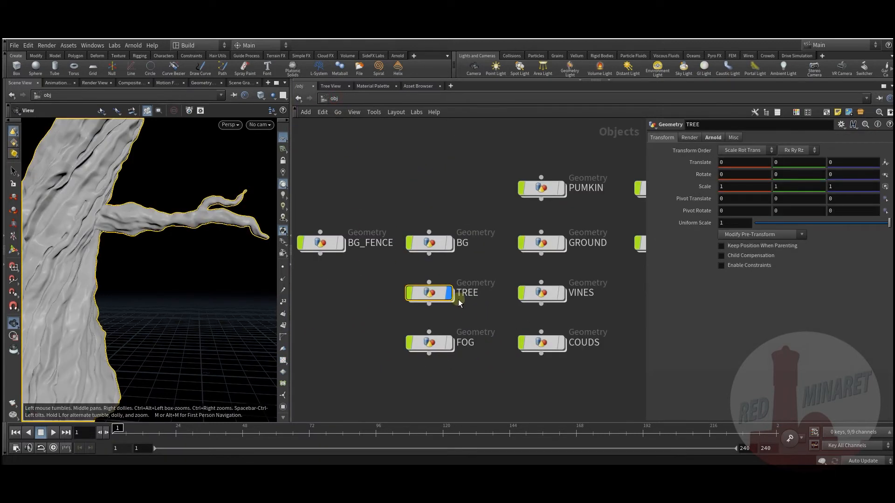
{"action": "mouse_move", "coordinate": [450, 298]}
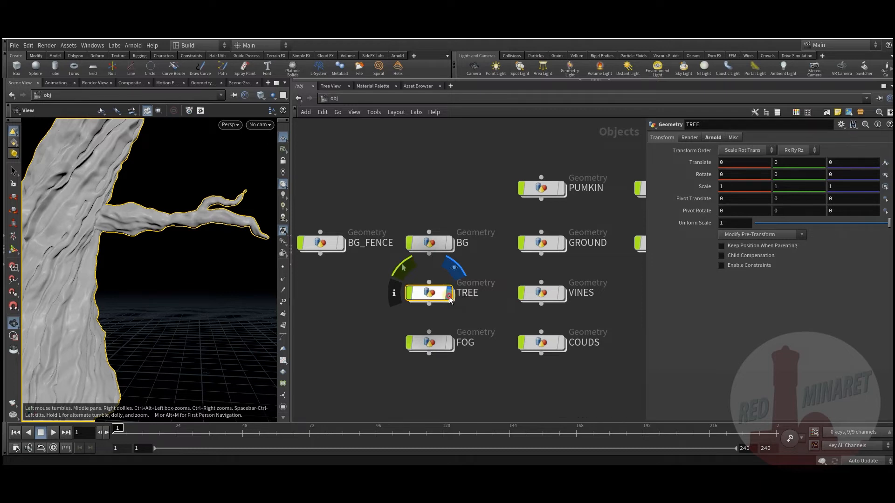
{"action": "left_click", "coordinate": [450, 298]}
{"action": "middle_click_drag", "start_coordinate": [376, 310], "coordinate": [390, 306]}
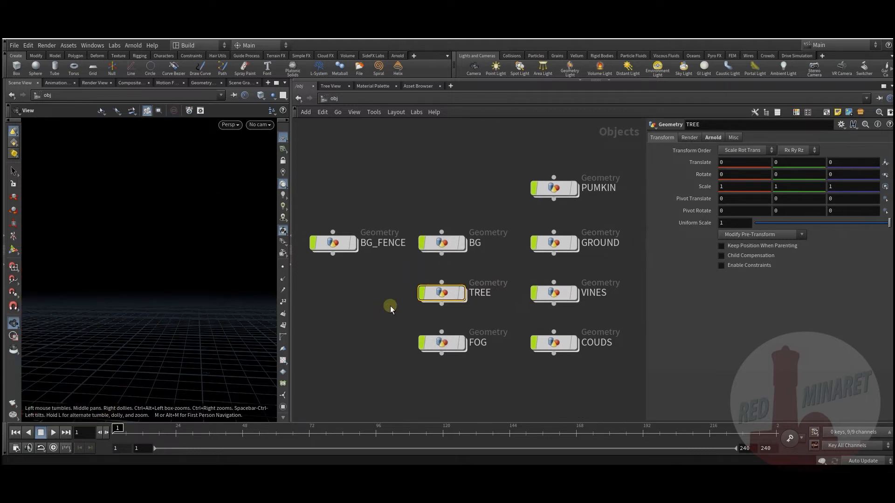
Display the BG object and open its network at the grid1 and line1 branches
{"action": "left_click", "coordinate": [461, 240]}
{"action": "left_click", "coordinate": [440, 242]}
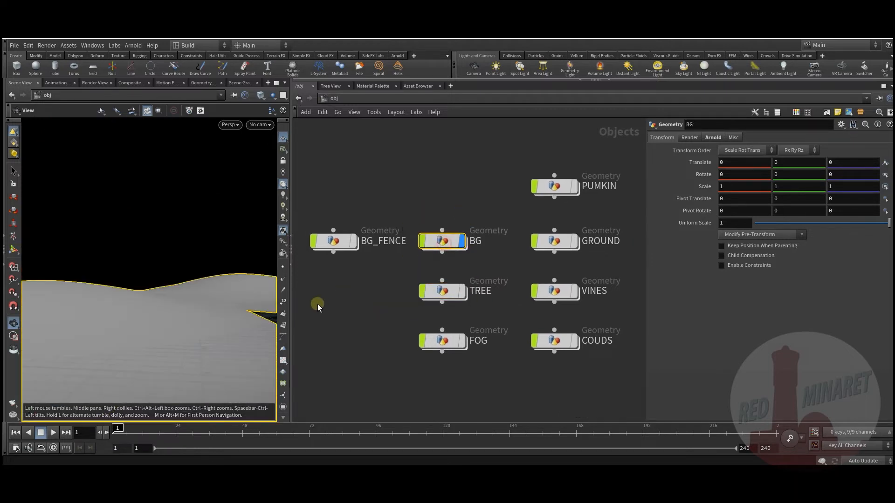
{"action": "double_click", "coordinate": [438, 243]}
{"action": "middle_click_drag", "start_coordinate": [533, 294], "coordinate": [530, 312]}
{"action": "scroll", "coordinate": [493, 238], "scroll_direction": "up", "scroll_amount": 3}
{"action": "middle_click_drag", "start_coordinate": [523, 345], "coordinate": [574, 253]}
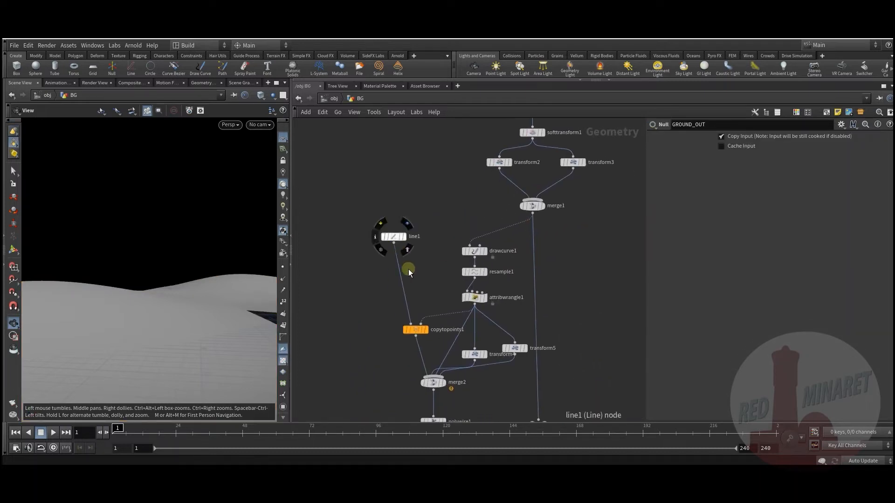
{"action": "middle_click_drag", "start_coordinate": [420, 283], "coordinate": [414, 340]}
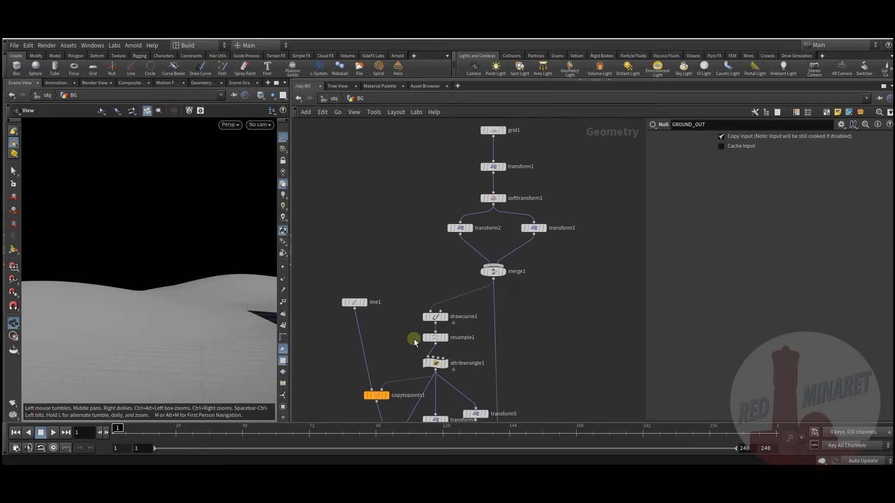
Display merge1, transform2 and transform3 one after another to examine the two background ground pieces
{"action": "left_click", "coordinate": [496, 274]}
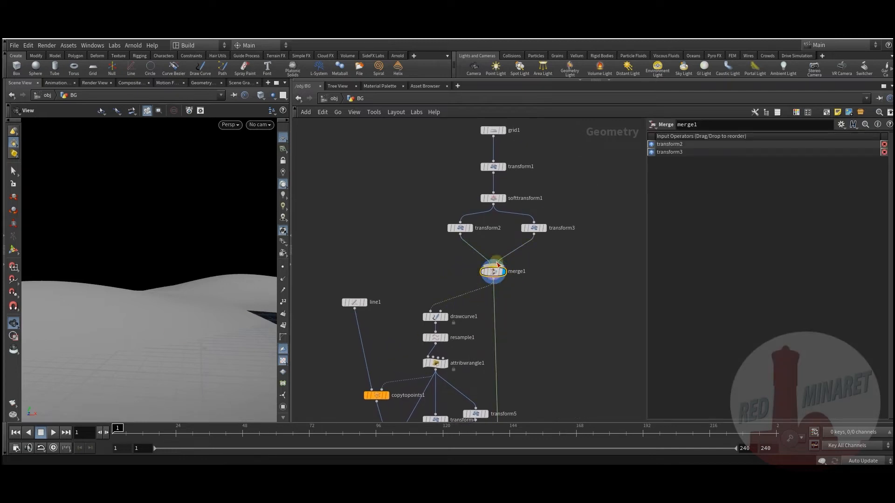
{"action": "left_click", "coordinate": [461, 228]}
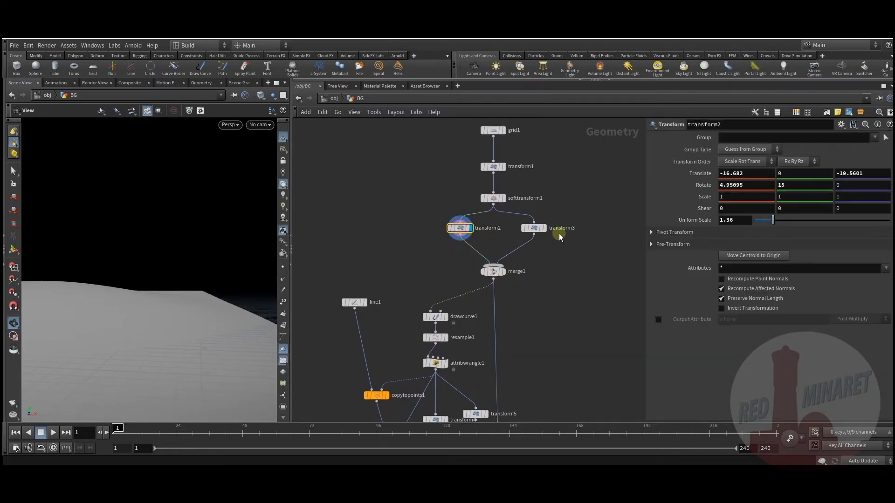
{"action": "left_click", "coordinate": [545, 229]}
{"action": "left_click_drag", "start_coordinate": [136, 296], "coordinate": [156, 308]}
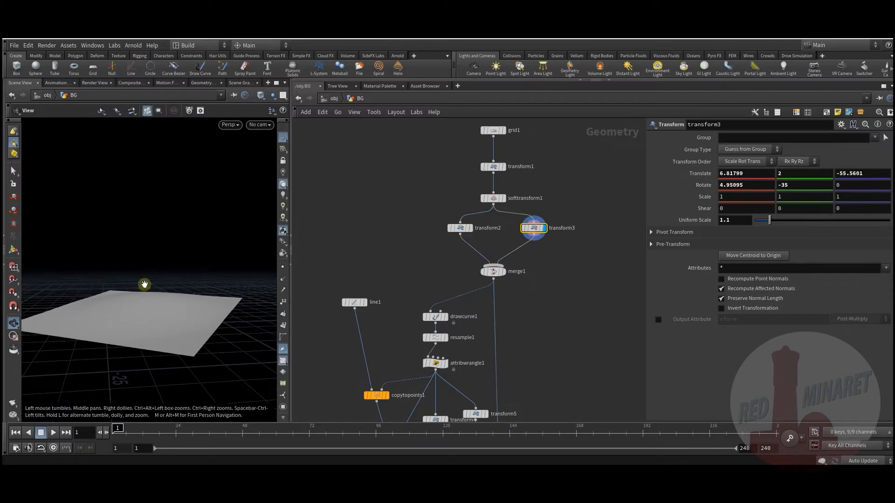
Examine the ground shape at softtransform1 and its settings, and compare it with the combined ground at merge1
{"action": "middle_click_drag", "start_coordinate": [422, 196], "coordinate": [423, 213]}
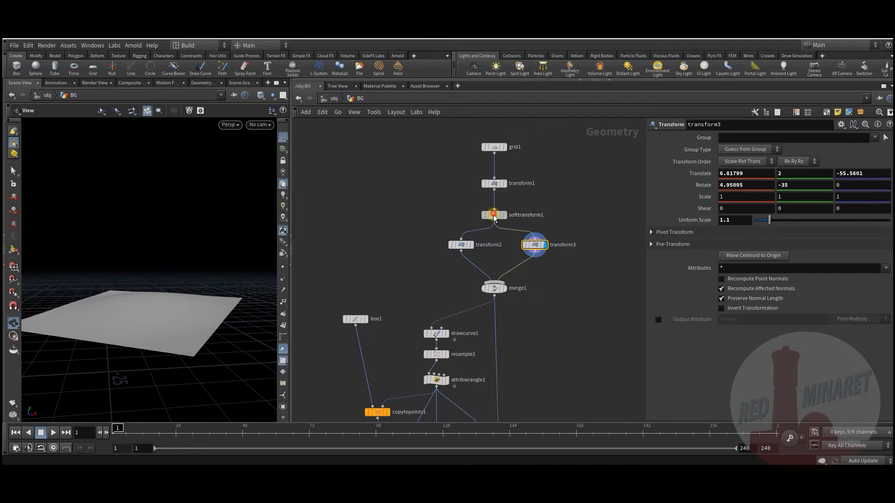
{"action": "left_click", "coordinate": [494, 215]}
{"action": "left_click", "coordinate": [504, 215]}
{"action": "left_click_drag", "start_coordinate": [148, 266], "coordinate": [102, 287]}
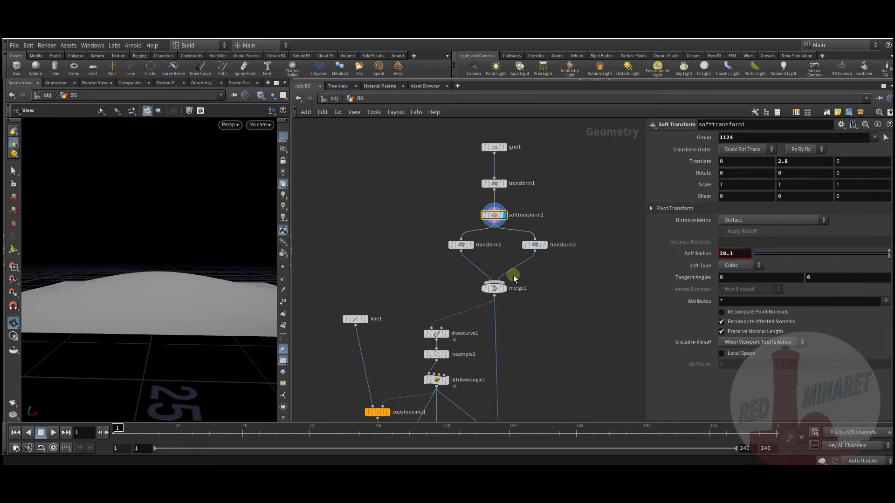
{"action": "left_click", "coordinate": [507, 288]}
{"action": "left_click", "coordinate": [494, 288]}
{"action": "left_click_drag", "start_coordinate": [196, 296], "coordinate": [162, 306]}
Display the drawcurve1 node's fence curves on the ground and look through cam1
{"action": "middle_click_drag", "start_coordinate": [549, 364], "coordinate": [557, 291]}
{"action": "middle_click_drag", "start_coordinate": [437, 284], "coordinate": [448, 252]}
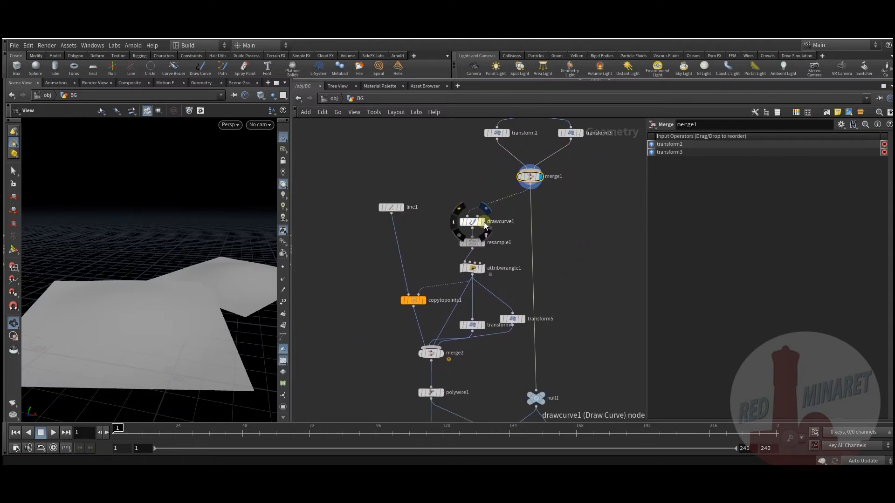
{"action": "left_click", "coordinate": [484, 225]}
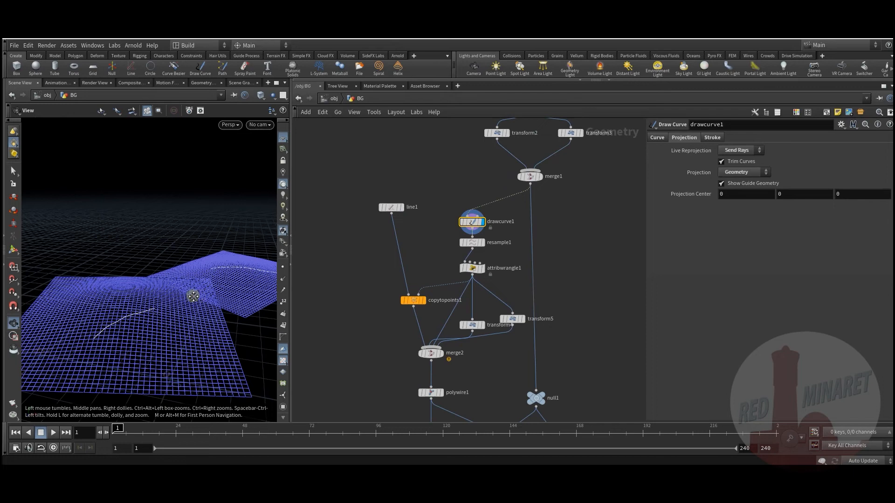
{"action": "middle_click_drag", "start_coordinate": [194, 296], "coordinate": [149, 322]}
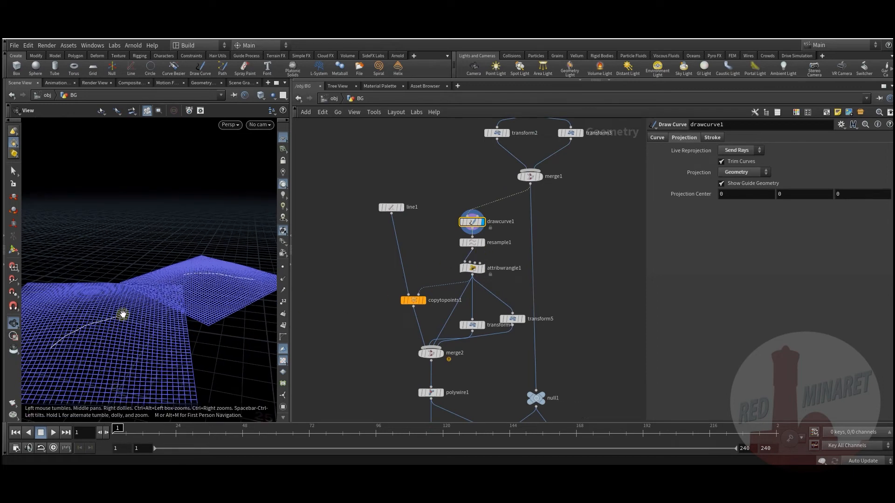
{"action": "left_click", "coordinate": [259, 124]}
{"action": "left_click", "coordinate": [279, 168]}
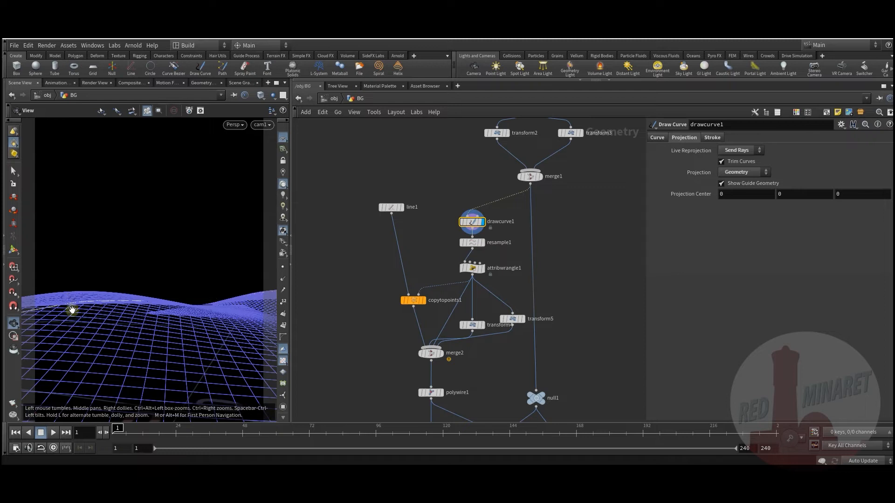
Line up line1 with drawcurve1 and step through resample1 and attribwrangle1 to review the pscale expression
{"action": "left_click_drag", "start_coordinate": [395, 220], "coordinate": [403, 246]}
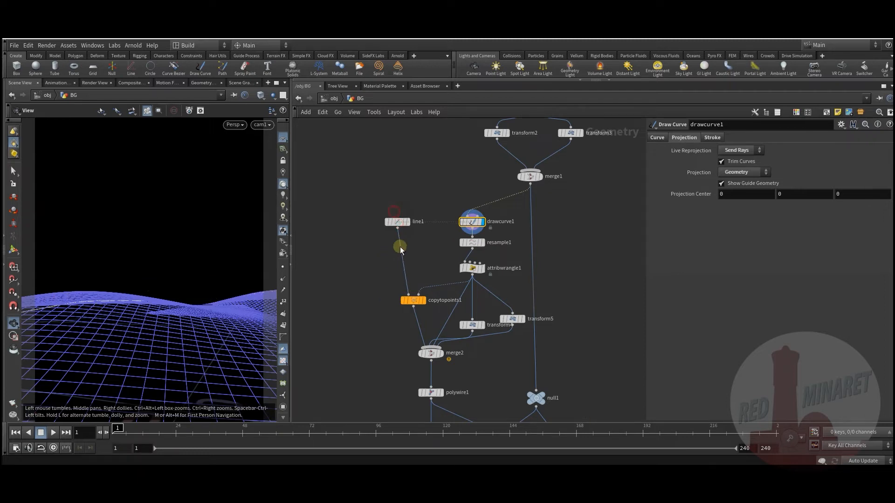
{"action": "middle_click_drag", "start_coordinate": [371, 339], "coordinate": [356, 302]}
{"action": "left_click", "coordinate": [461, 206]}
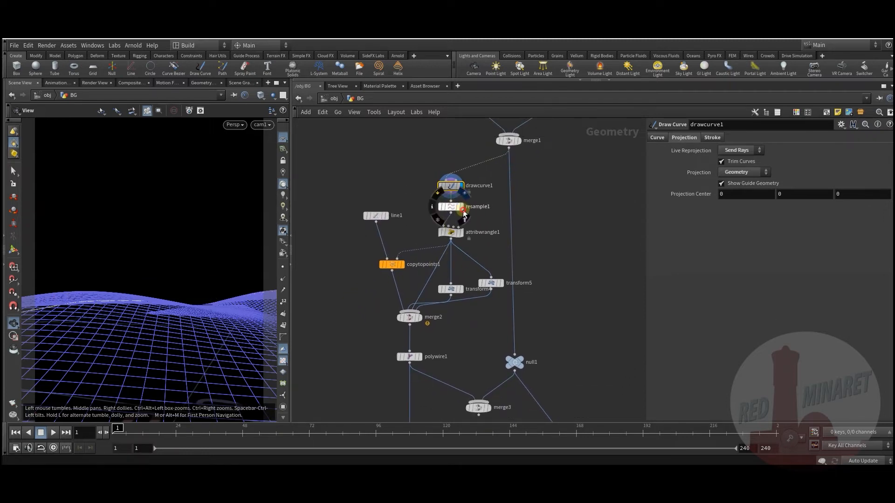
{"action": "left_click", "coordinate": [461, 232]}
{"action": "left_click", "coordinate": [450, 232]}
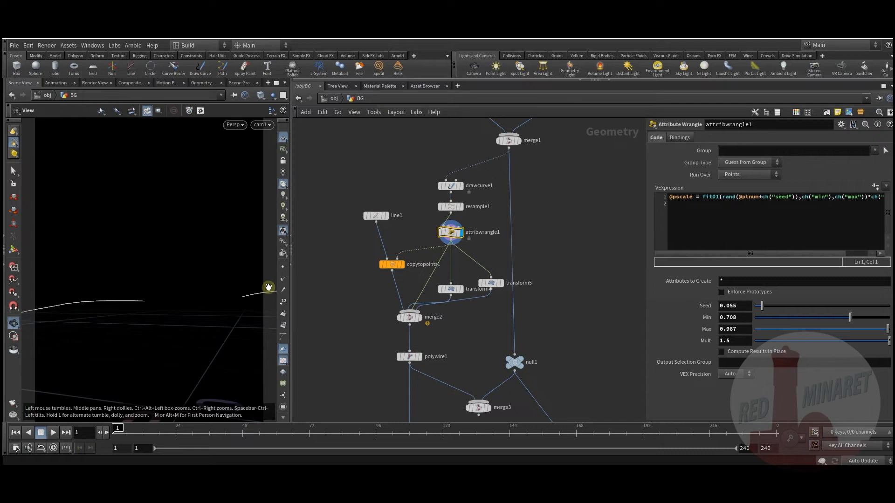
Display copytopoints1 and briefly bypass attribwrangle1 to compare the heights of the copied fence posts
{"action": "left_click_drag", "start_coordinate": [388, 221], "coordinate": [393, 223]}
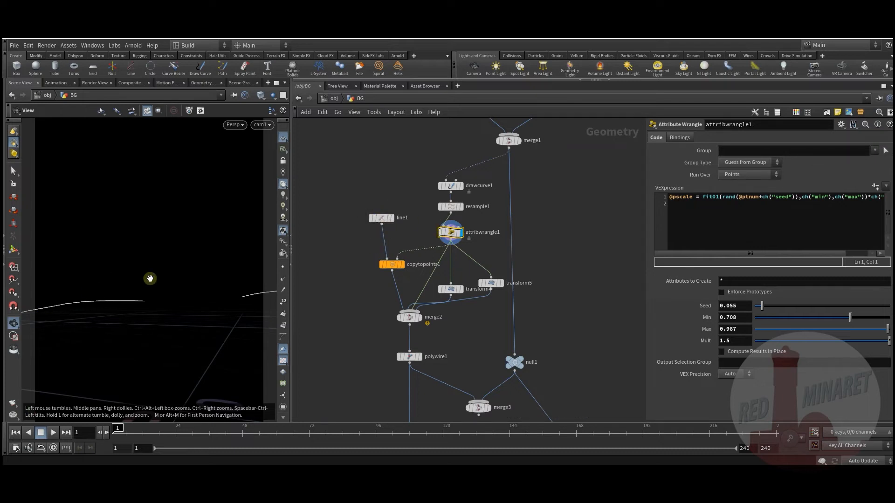
{"action": "left_click", "coordinate": [403, 265]}
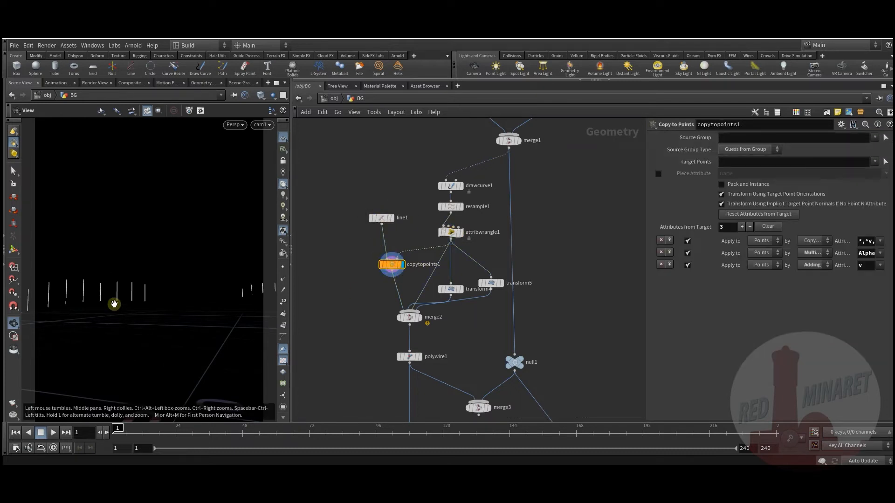
{"action": "left_click", "coordinate": [437, 217]}
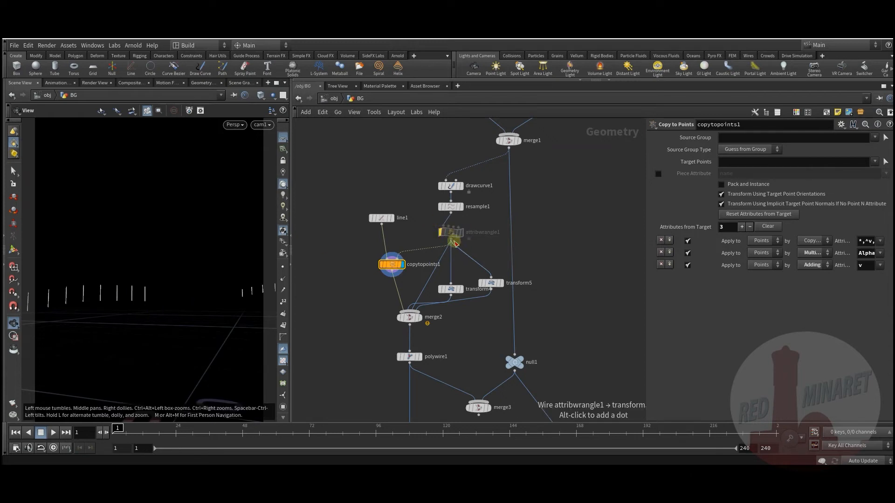
{"action": "left_click", "coordinate": [438, 218]}
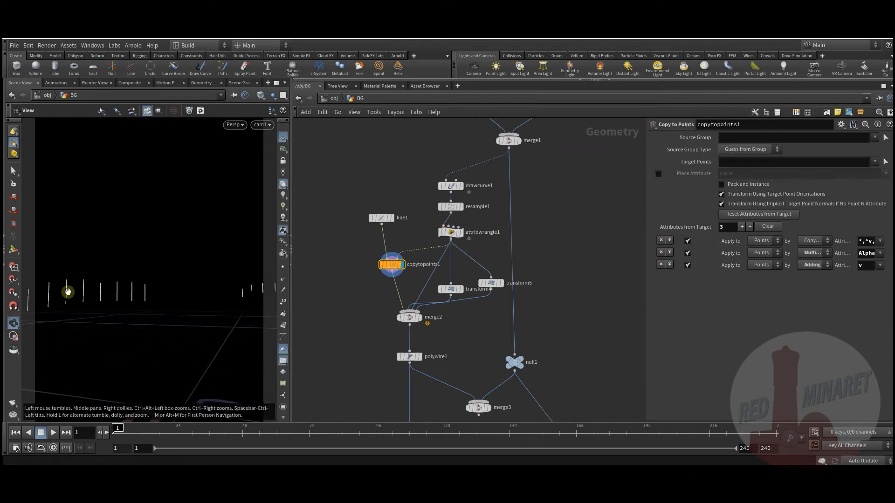
{"action": "mouse_move", "coordinate": [453, 235]}
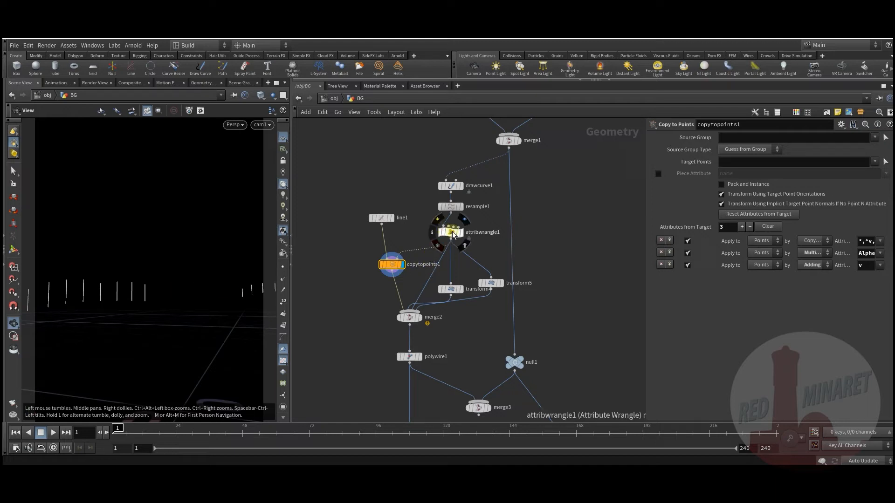
Display the two transformed rail curves, transform4 and transform5, and the assembled fence lines at merge2
{"action": "left_click_drag", "start_coordinate": [454, 294], "coordinate": [454, 285]}
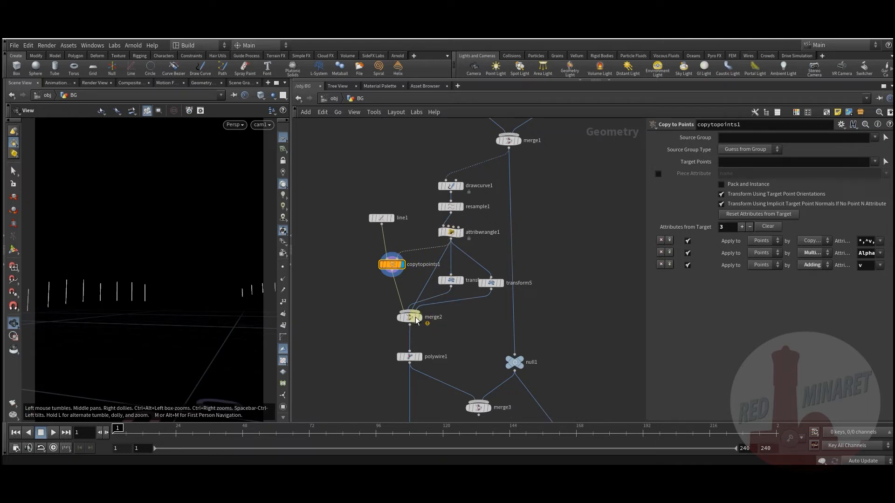
{"action": "left_click", "coordinate": [458, 281]}
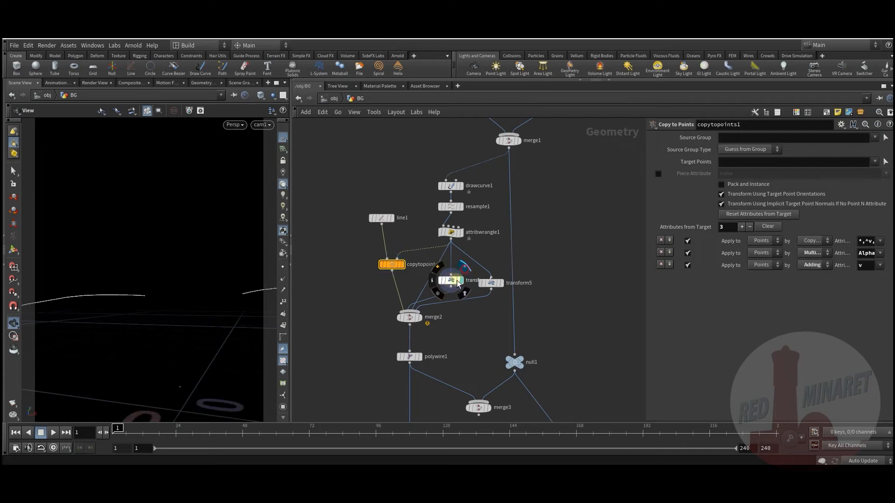
{"action": "left_click", "coordinate": [499, 283]}
{"action": "left_click", "coordinate": [421, 319]}
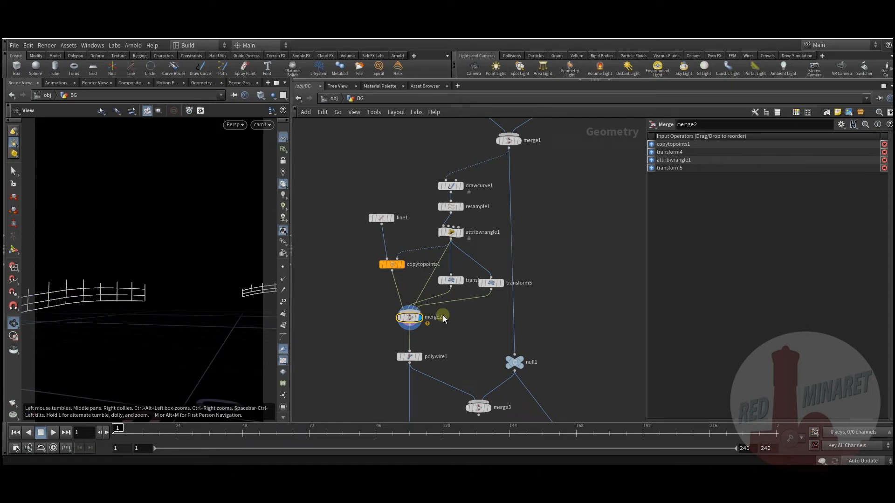
Display polywire1 and review the settings that give the fence lines thickness
{"action": "middle_click_drag", "start_coordinate": [445, 350], "coordinate": [469, 236]}
{"action": "left_click", "coordinate": [416, 326]}
{"action": "left_click", "coordinate": [406, 324]}
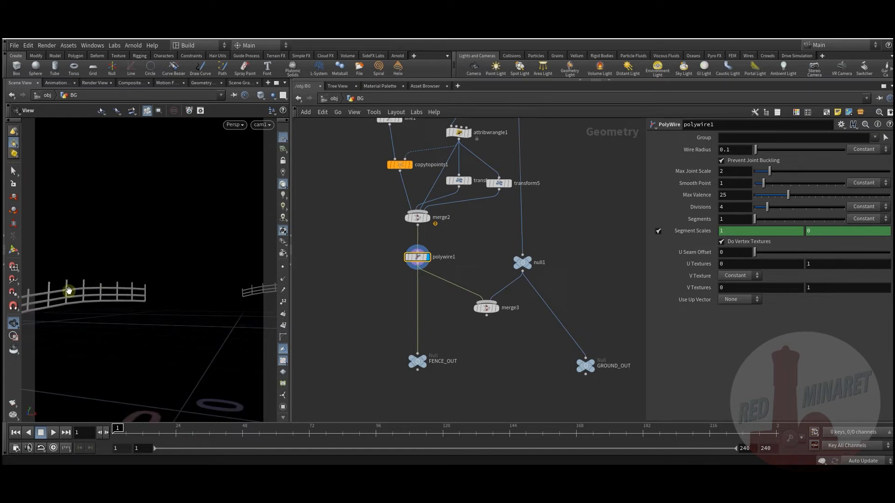
Display the FENCE_OUT null to check the fence output, and switch the display to GROUND_OUT
{"action": "middle_click_drag", "start_coordinate": [551, 358], "coordinate": [501, 373]}
{"action": "left_click", "coordinate": [551, 373]}
{"action": "left_click", "coordinate": [382, 364]}
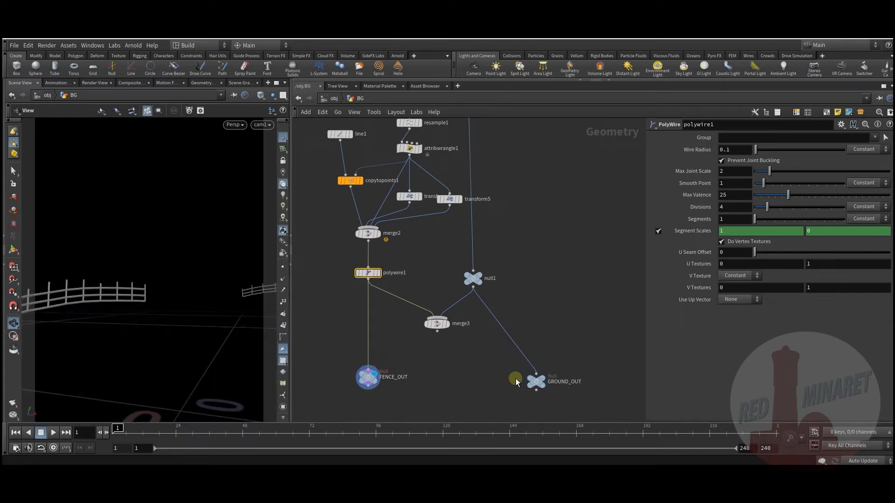
{"action": "left_click", "coordinate": [554, 372]}
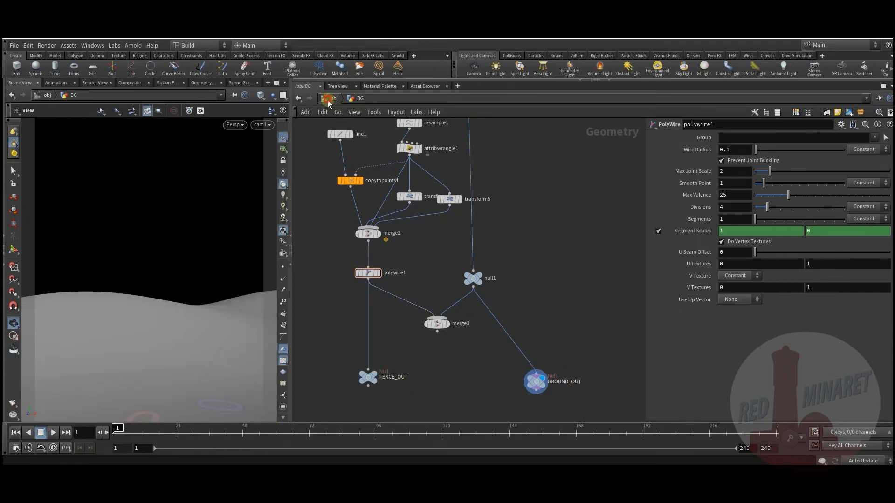
Look inside the BG_FENCE object's network and return to the object level
{"action": "left_click", "coordinate": [328, 101]}
{"action": "double_click", "coordinate": [337, 245]}
{"action": "left_click_drag", "start_coordinate": [555, 264], "coordinate": [622, 312]}
{"action": "left_click", "coordinate": [334, 98]}
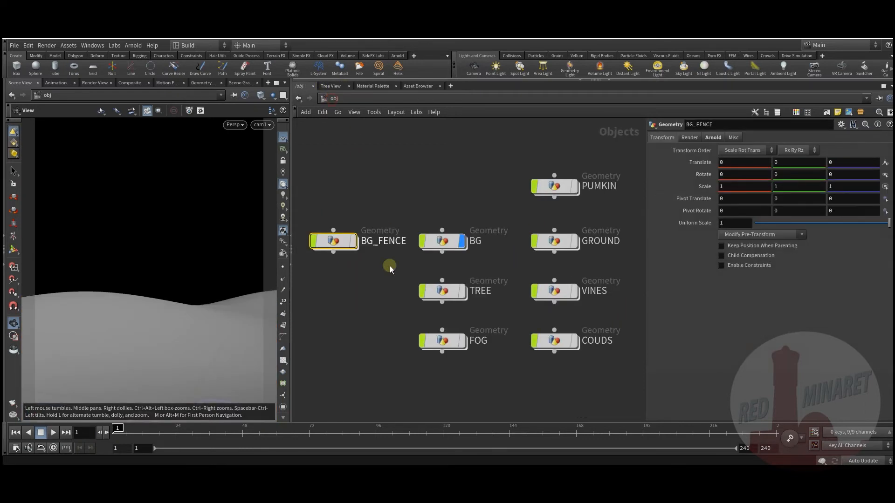
Open the FOG object's network and bring its node chain into view
{"action": "middle_click_drag", "start_coordinate": [365, 301], "coordinate": [388, 322]}
{"action": "scroll", "coordinate": [387, 322], "scroll_direction": "down", "scroll_amount": 1}
{"action": "middle_click_drag", "start_coordinate": [383, 362], "coordinate": [348, 343]}
{"action": "left_click", "coordinate": [416, 357]}
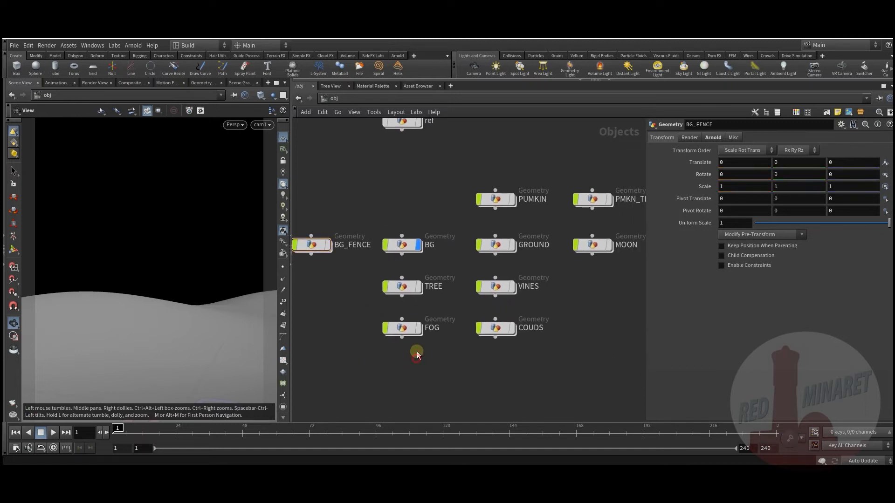
{"action": "double_click", "coordinate": [403, 329]}
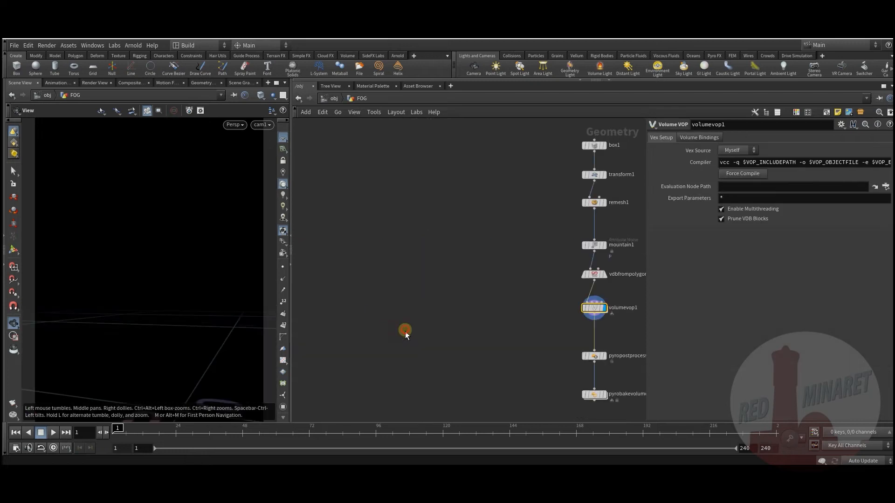
{"action": "middle_click_drag", "start_coordinate": [489, 318], "coordinate": [387, 334]}
Display box1, transform1, remesh1 and mountain1 in turn to examine how the fog's base shape is built
{"action": "left_click", "coordinate": [464, 228]}
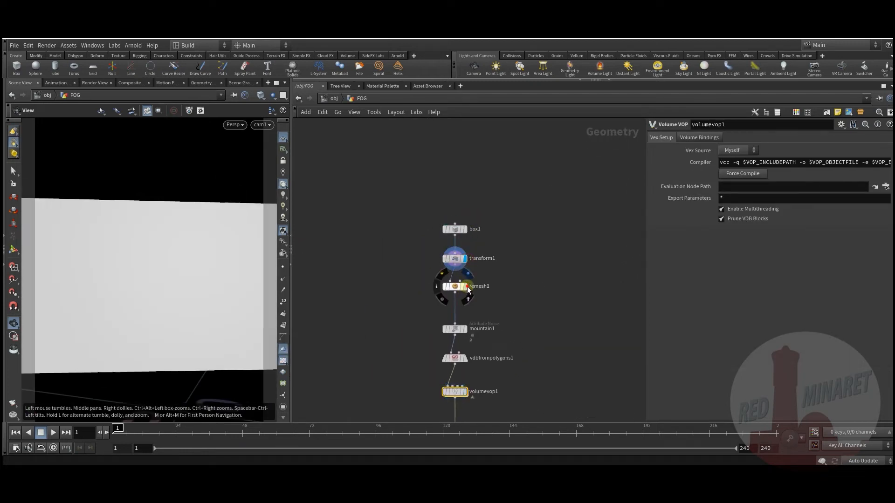
{"action": "left_click", "coordinate": [454, 287]}
{"action": "left_click", "coordinate": [463, 329]}
{"action": "left_click", "coordinate": [456, 332]}
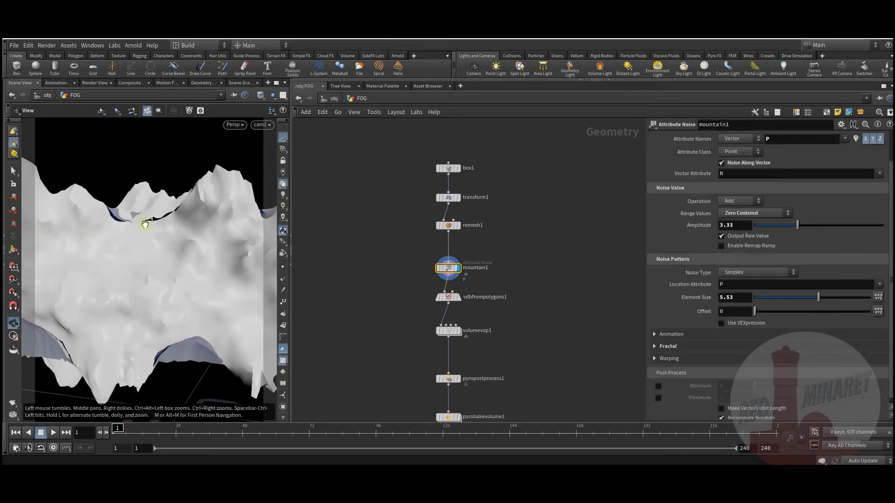
Display vdbfrompolygons1 and then volumevop1 to examine how the fog volume is built from the noisy mesh
{"action": "left_click", "coordinate": [459, 298]}
{"action": "left_click", "coordinate": [448, 300]}
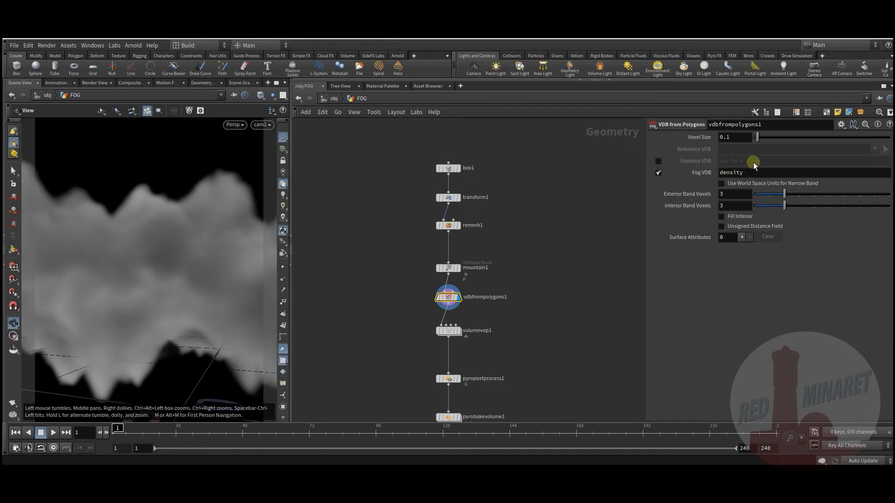
{"action": "left_click", "coordinate": [457, 331]}
{"action": "left_click", "coordinate": [447, 333]}
{"action": "middle_click_drag", "start_coordinate": [458, 359], "coordinate": [463, 308]}
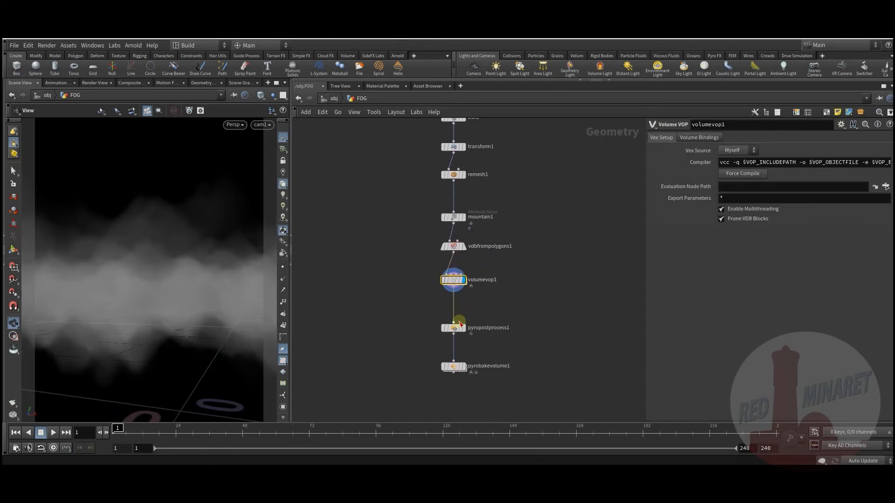
{"action": "scroll", "coordinate": [467, 338], "scroll_direction": "up", "scroll_amount": 2}
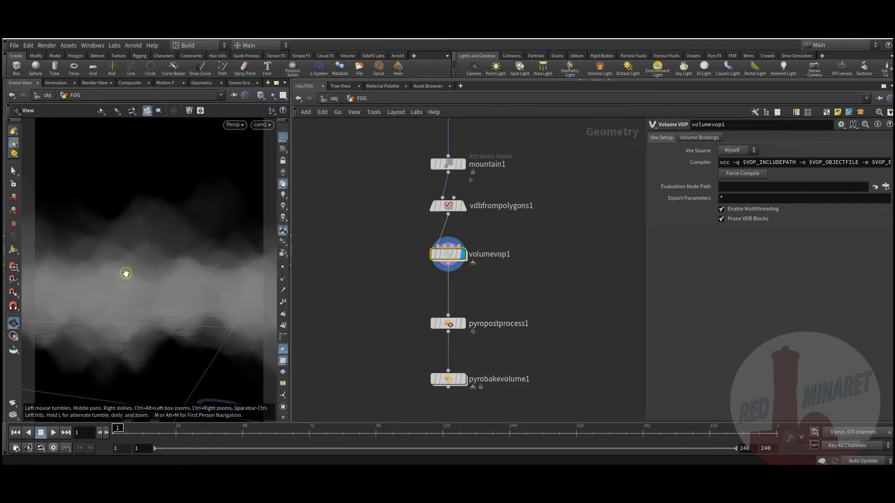
Look inside the volumevop1 network at its noise setup and return to the FOG network
{"action": "double_click", "coordinate": [455, 254]}
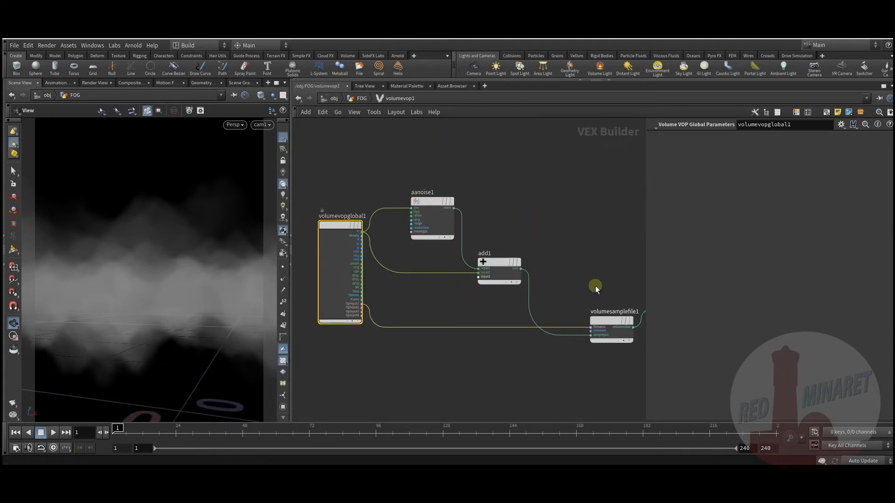
{"action": "middle_click_drag", "start_coordinate": [594, 286], "coordinate": [511, 299]}
{"action": "left_click", "coordinate": [362, 98]}
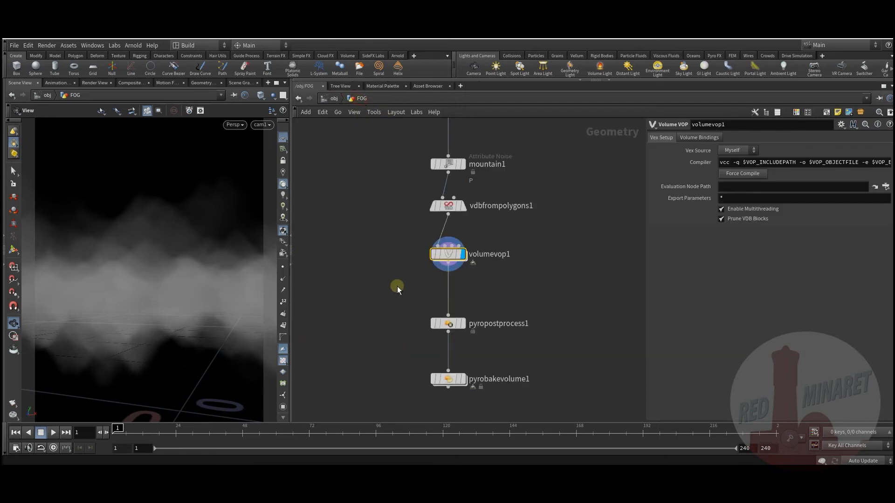
Display pyropostprocess1 and pyrobakevolume1 in turn to examine the final fog result
{"action": "left_click", "coordinate": [464, 325]}
{"action": "left_click", "coordinate": [450, 324]}
{"action": "left_click", "coordinate": [464, 380]}
{"action": "left_click", "coordinate": [451, 382]}
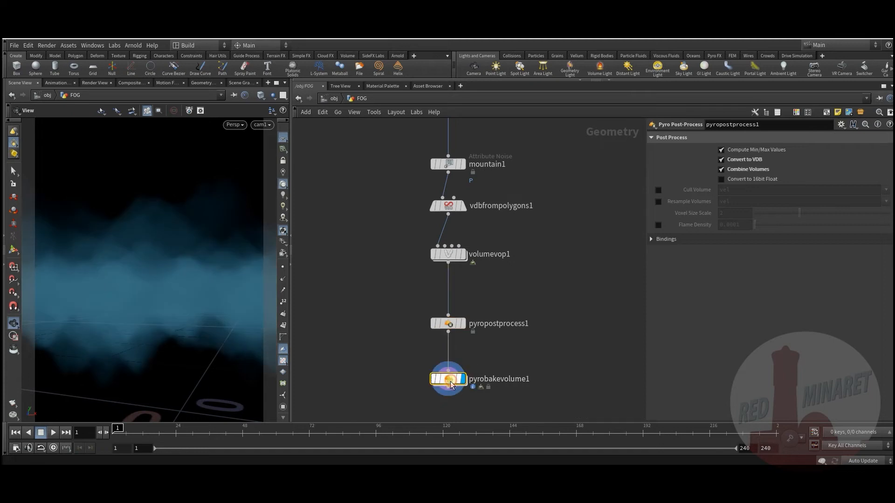
Move pyrobakevolume1 and pyropostprocess1 up to sit closer beneath volumevop1 in the FOG network
{"action": "left_click", "coordinate": [513, 353]}
{"action": "left_click_drag", "start_coordinate": [448, 379], "coordinate": [449, 361]}
{"action": "left_click_drag", "start_coordinate": [407, 386], "coordinate": [446, 322]}
{"action": "left_click_drag", "start_coordinate": [453, 320], "coordinate": [452, 295]}
{"action": "left_click", "coordinate": [387, 330]}
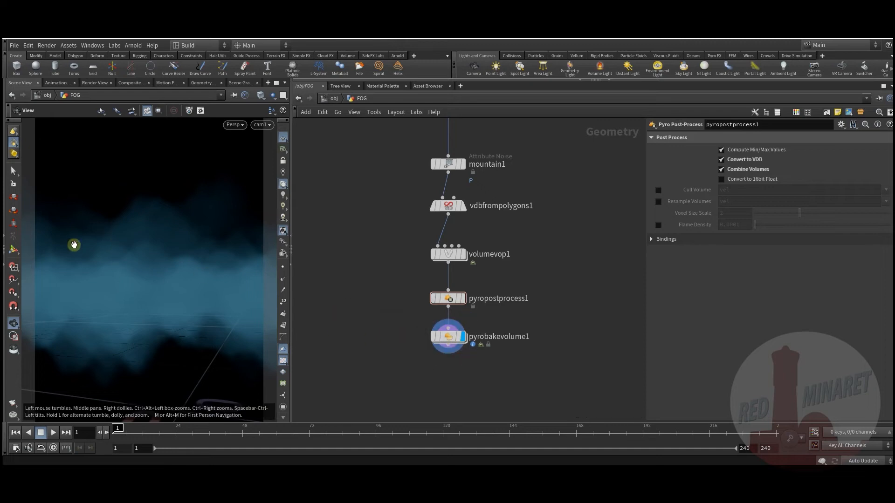
Return to the object level, make the COUDS object visible and open its network
{"action": "left_click", "coordinate": [334, 99]}
{"action": "mouse_move", "coordinate": [417, 250]}
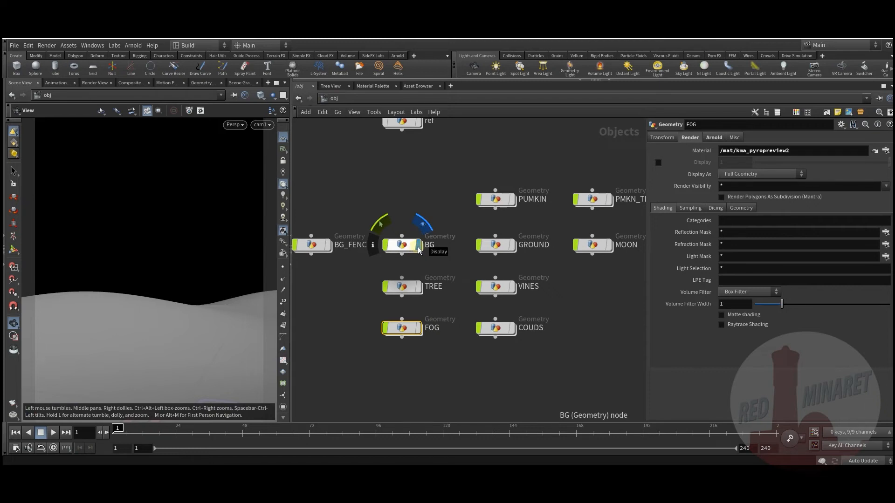
{"action": "left_click", "coordinate": [515, 307]}
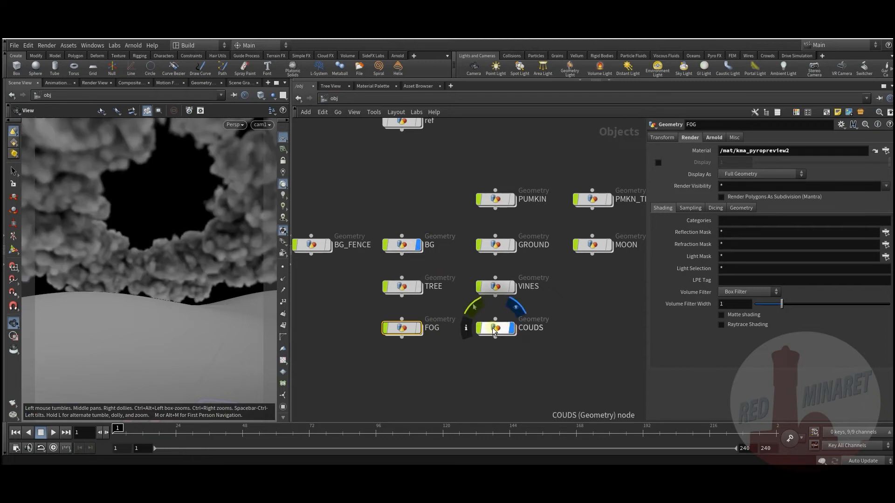
{"action": "double_click", "coordinate": [494, 329]}
{"action": "scroll", "coordinate": [524, 226], "scroll_direction": "up", "scroll_amount": 2}
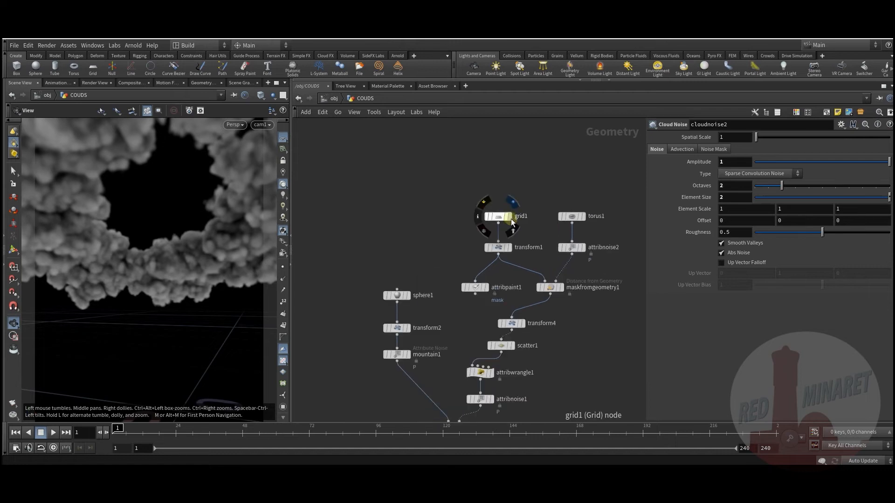
Display grid1 and maskfromgeometry1, and view the grid with the noisy torus from outside the camera
{"action": "left_click", "coordinate": [510, 220]}
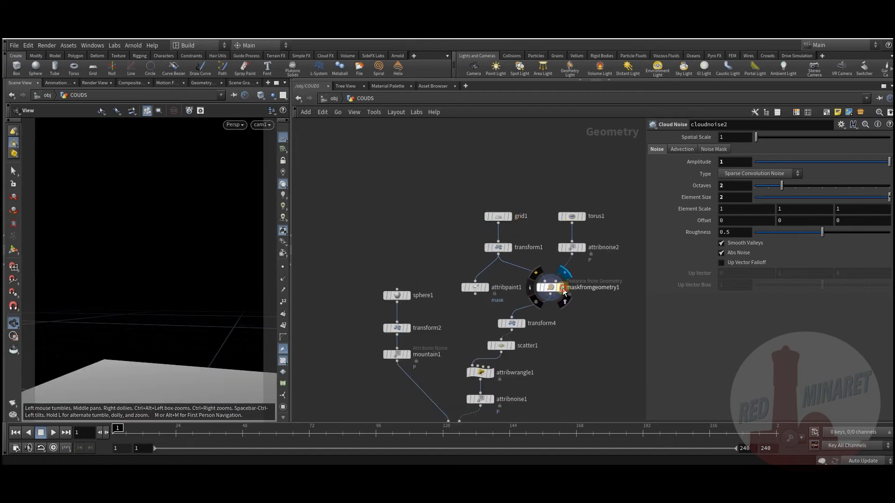
{"action": "left_click", "coordinate": [563, 290]}
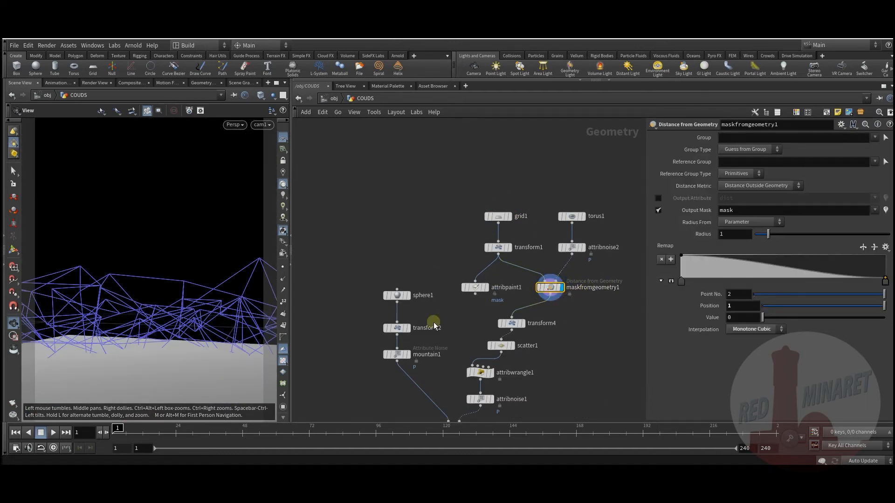
{"action": "left_click_drag", "start_coordinate": [198, 289], "coordinate": [118, 313]}
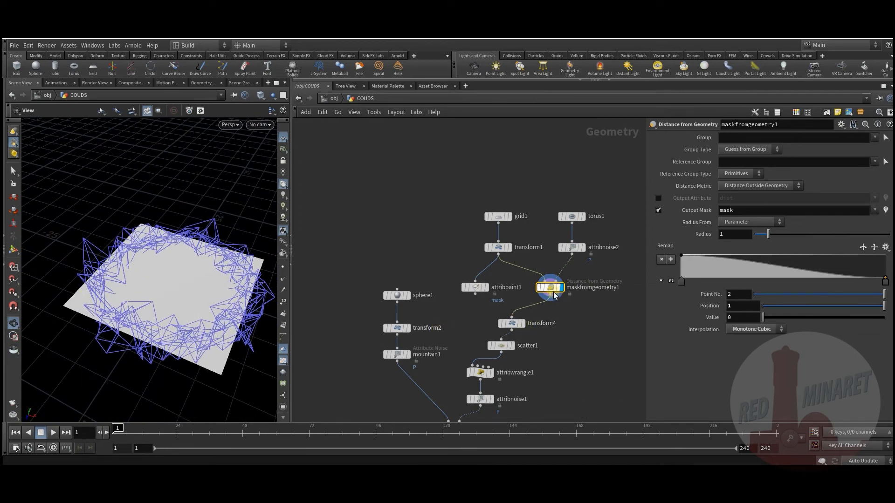
{"action": "left_click", "coordinate": [283, 270]}
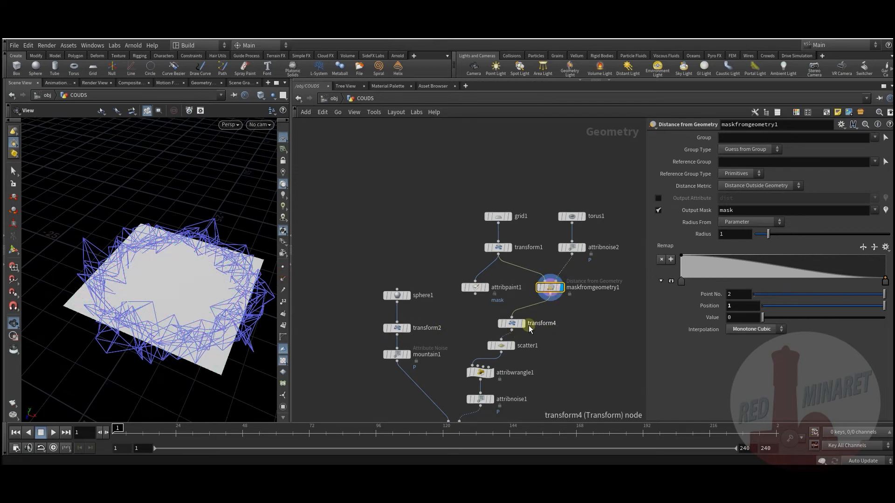
Display transform4 and scatter1 in turn to examine the scaled grid and the points scattered on it
{"action": "left_click", "coordinate": [517, 324]}
{"action": "left_click", "coordinate": [513, 323]}
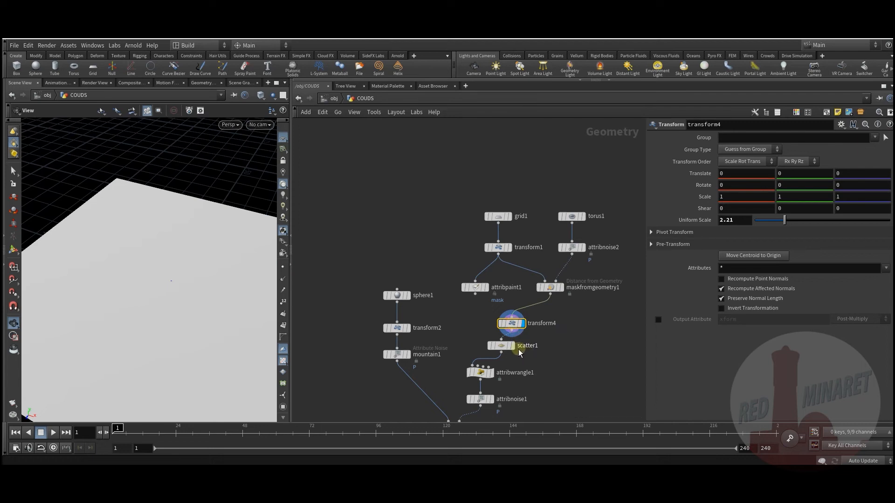
{"action": "left_click", "coordinate": [514, 346]}
{"action": "left_click", "coordinate": [500, 346]}
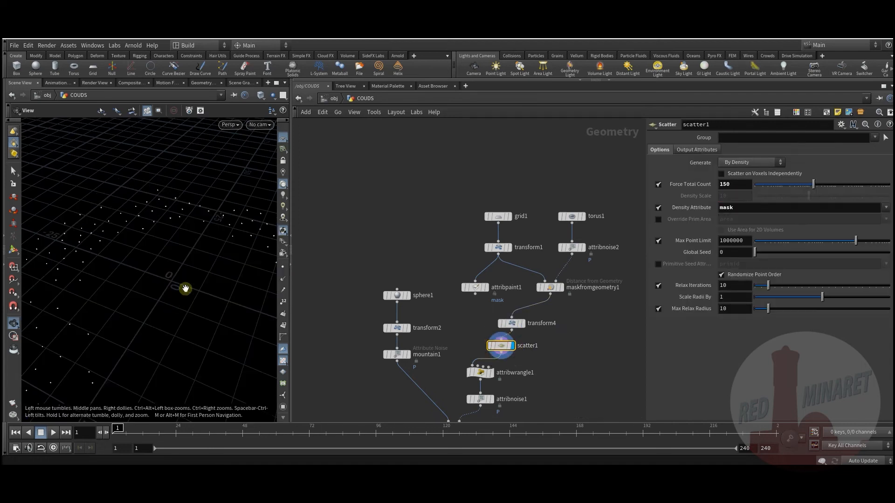
Review the maskfromgeometry1 and scatter1 mask settings, and overlay attribnoise2 as a template on the scattered points
{"action": "mouse_move", "coordinate": [550, 291]}
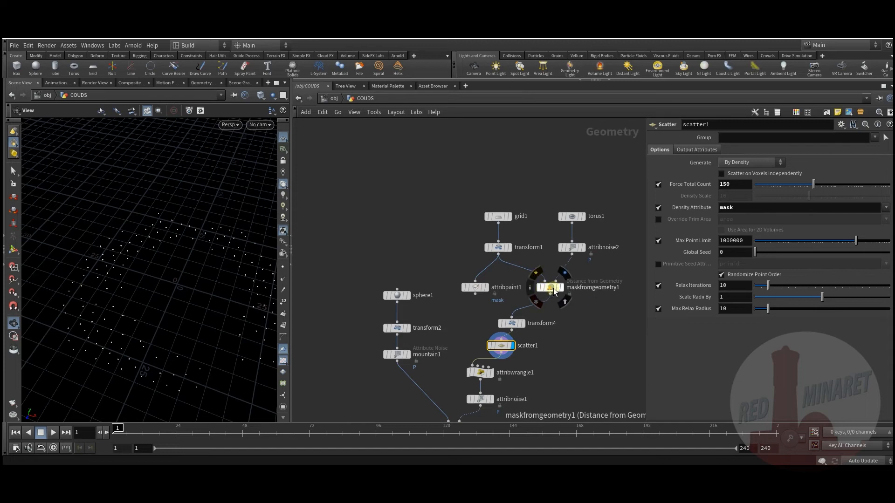
{"action": "left_click", "coordinate": [553, 289]}
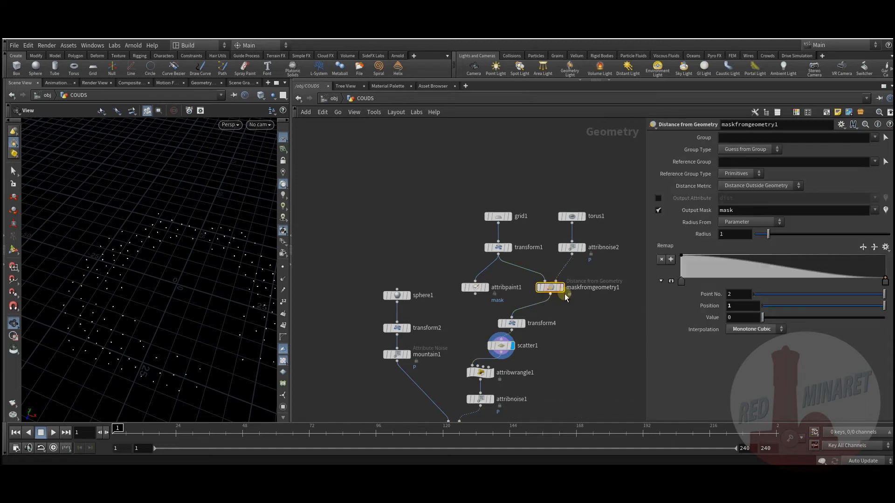
{"action": "left_click", "coordinate": [500, 345]}
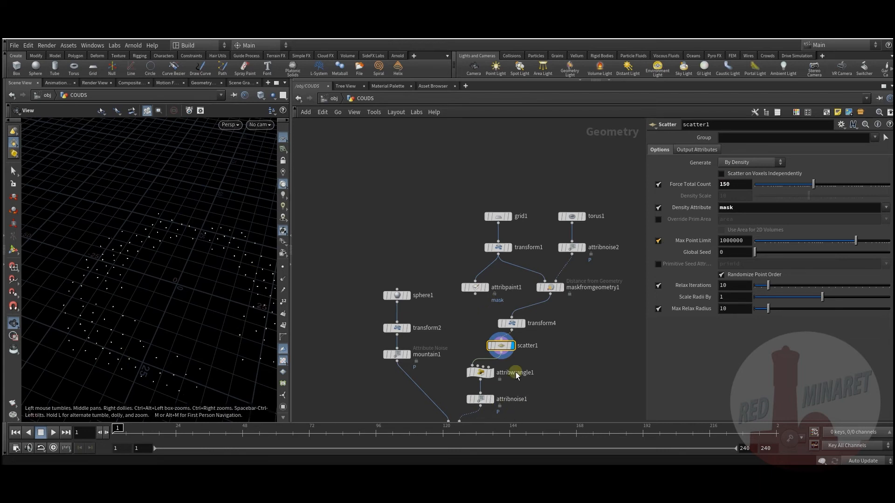
{"action": "left_click", "coordinate": [580, 248]}
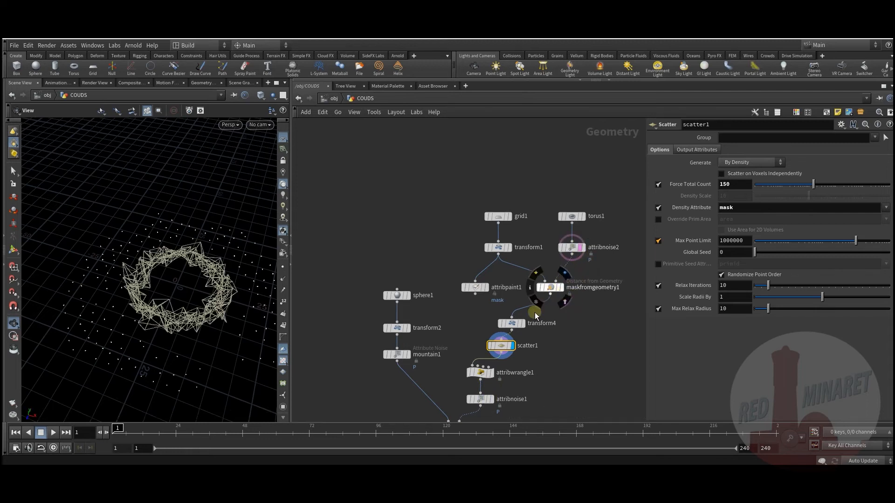
Tidy the cloud network by placing transform4 directly beneath maskfromgeometry1 and shifting attribnoise2 slightly
{"action": "mouse_move", "coordinate": [527, 338]}
{"action": "left_click_drag", "start_coordinate": [519, 325], "coordinate": [553, 313]}
{"action": "middle_click_drag", "start_coordinate": [523, 373], "coordinate": [537, 324]}
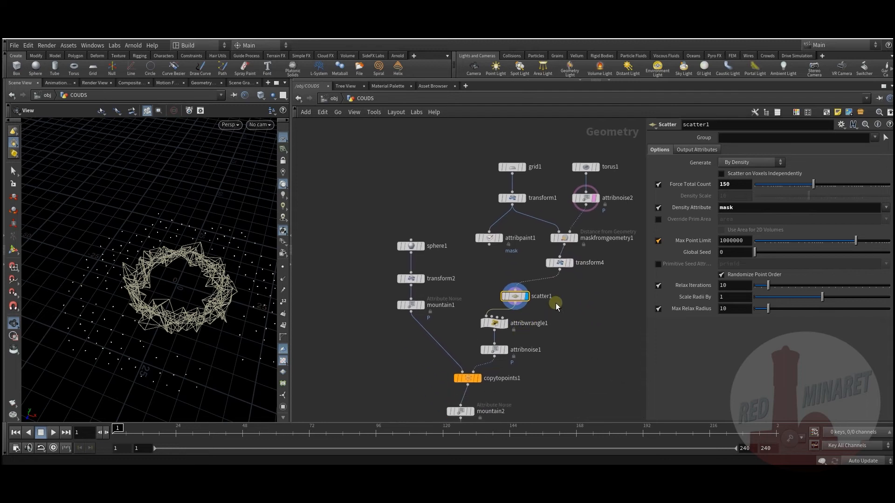
{"action": "left_click_drag", "start_coordinate": [599, 211], "coordinate": [608, 219]}
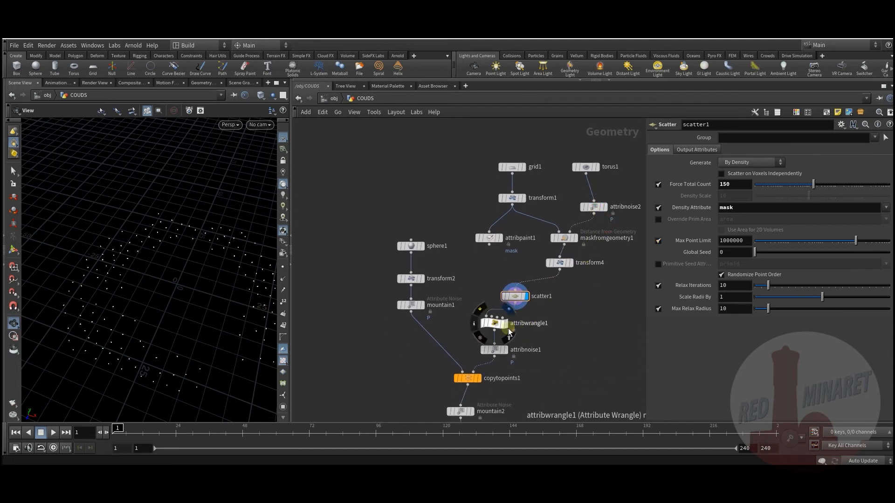
{"action": "left_click", "coordinate": [494, 323]}
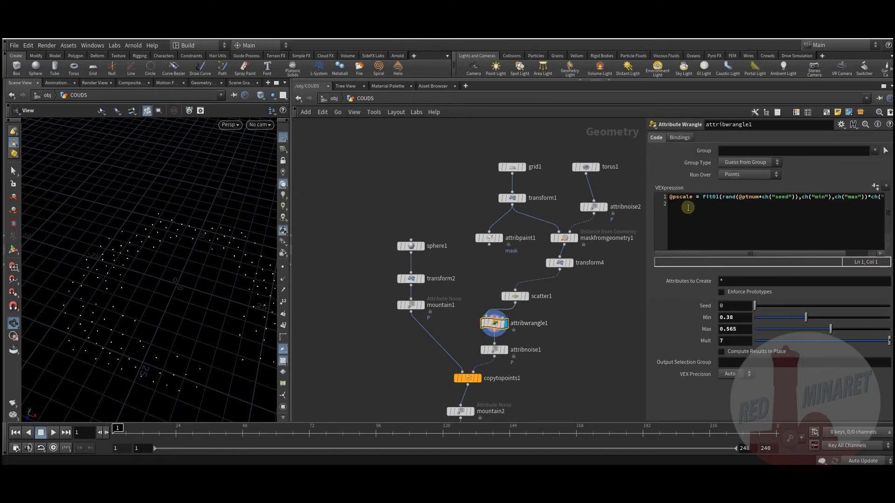
{"action": "left_click_drag", "start_coordinate": [692, 198], "coordinate": [671, 197]}
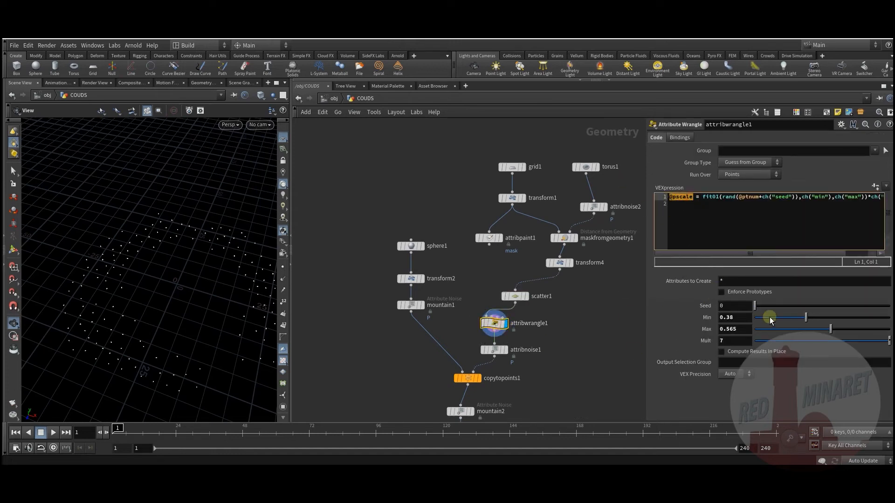
{"action": "left_click", "coordinate": [498, 350]}
{"action": "left_click_drag", "start_coordinate": [113, 298], "coordinate": [119, 268]}
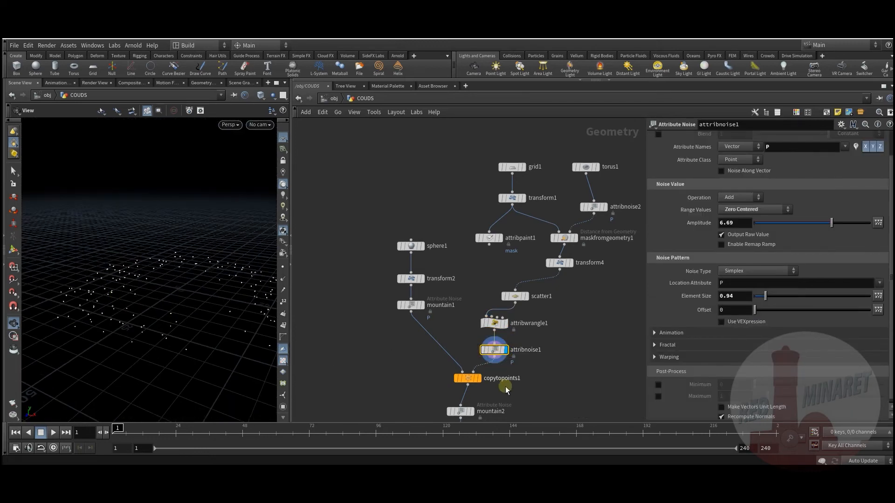
Display copytopoints1 and mountain2 in turn to examine the copied spheres and their noise displacement
{"action": "left_click", "coordinate": [478, 378]}
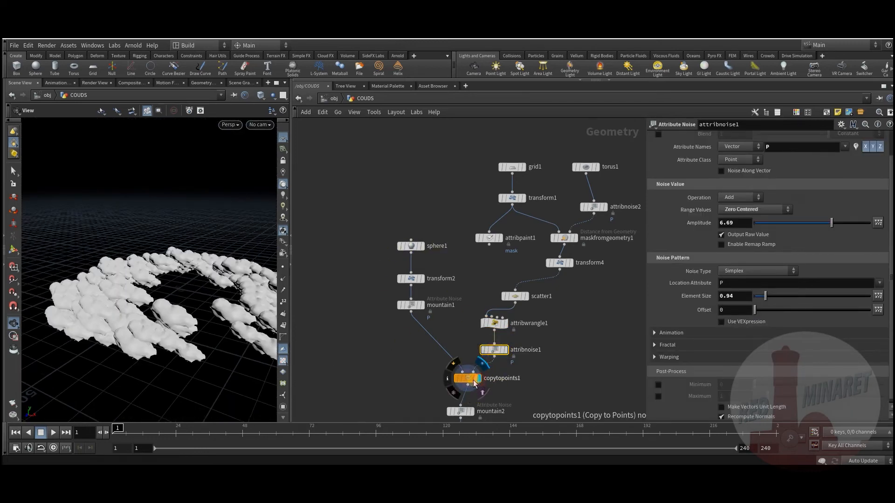
{"action": "left_click", "coordinate": [467, 378]}
{"action": "left_click_drag", "start_coordinate": [95, 326], "coordinate": [128, 315]}
{"action": "middle_click_drag", "start_coordinate": [375, 372], "coordinate": [340, 268]}
{"action": "left_click", "coordinate": [438, 308]}
{"action": "left_click", "coordinate": [425, 307]}
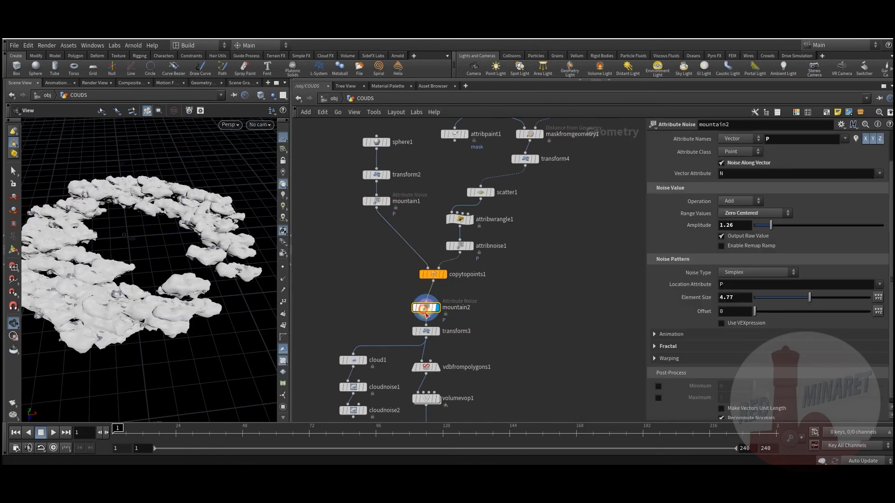
Display transform3 and look through cam1 to check the placement of the clouds
{"action": "left_click", "coordinate": [424, 332]}
{"action": "left_click", "coordinate": [437, 332]}
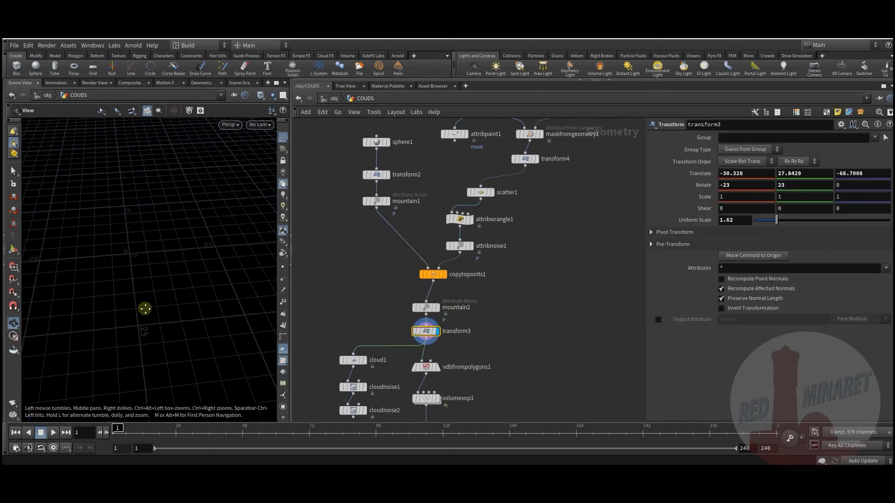
{"action": "left_click", "coordinate": [276, 126]}
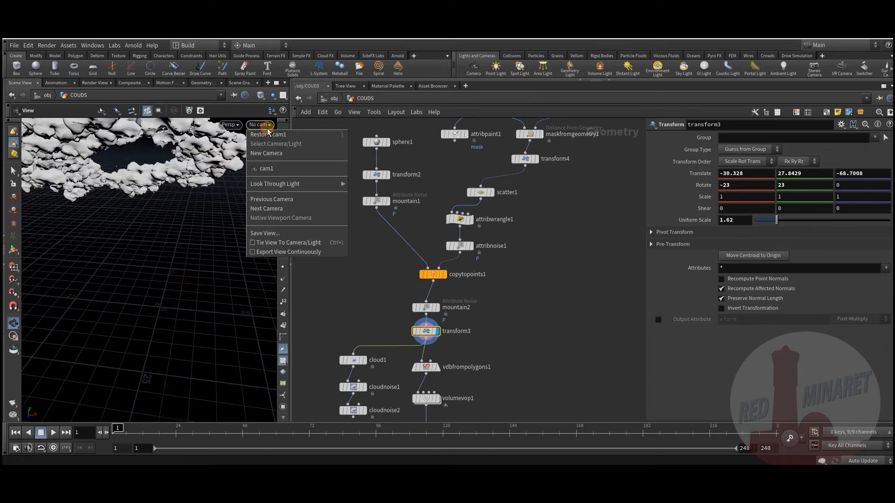
{"action": "left_click", "coordinate": [269, 167]}
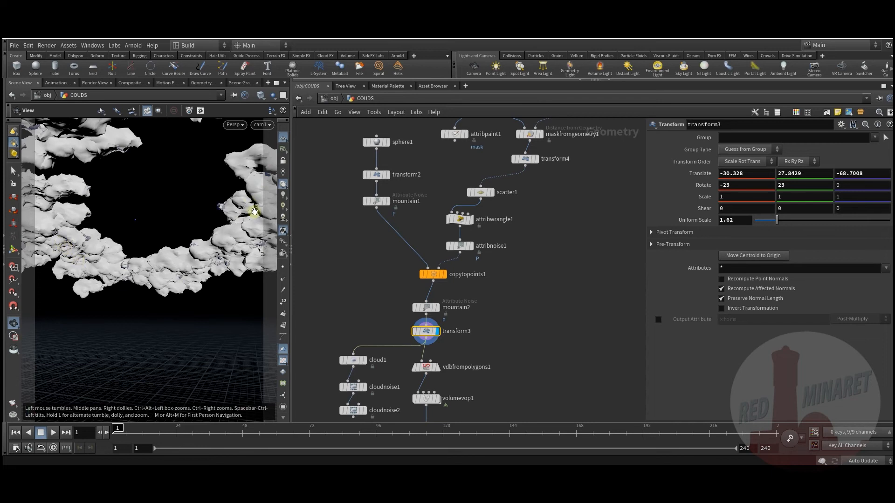
Display vdbfrompolygons1, volumevop1 and pyrobakevolume1 in turn to examine the conversion of the cloud mesh into a volume
{"action": "middle_click_drag", "start_coordinate": [539, 363], "coordinate": [557, 299]}
{"action": "middle_click_drag", "start_coordinate": [508, 334], "coordinate": [520, 344]}
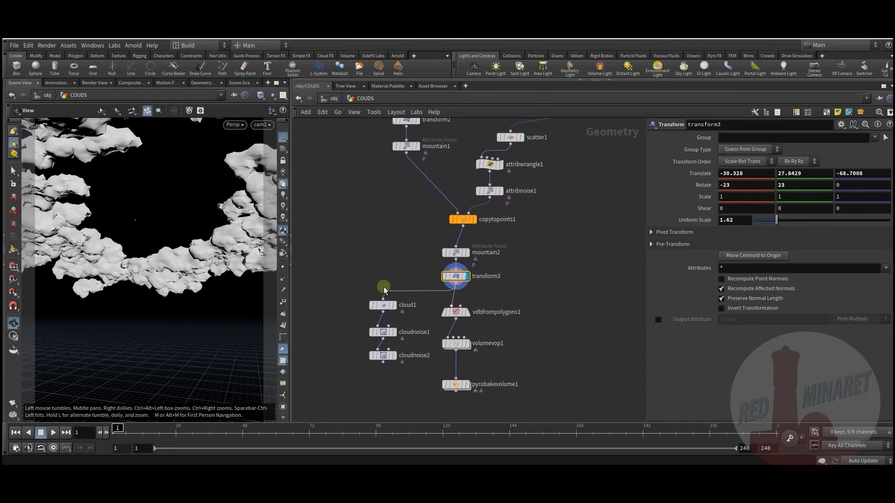
{"action": "mouse_move", "coordinate": [469, 317]}
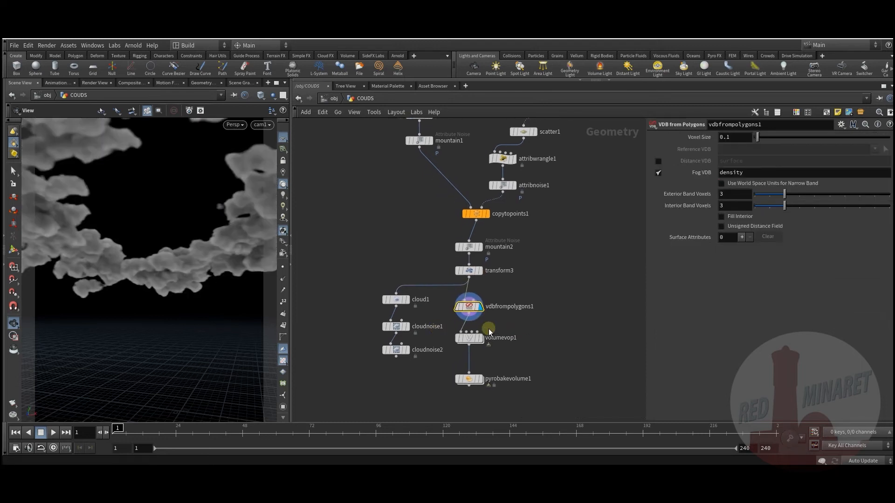
{"action": "mouse_move", "coordinate": [475, 338]}
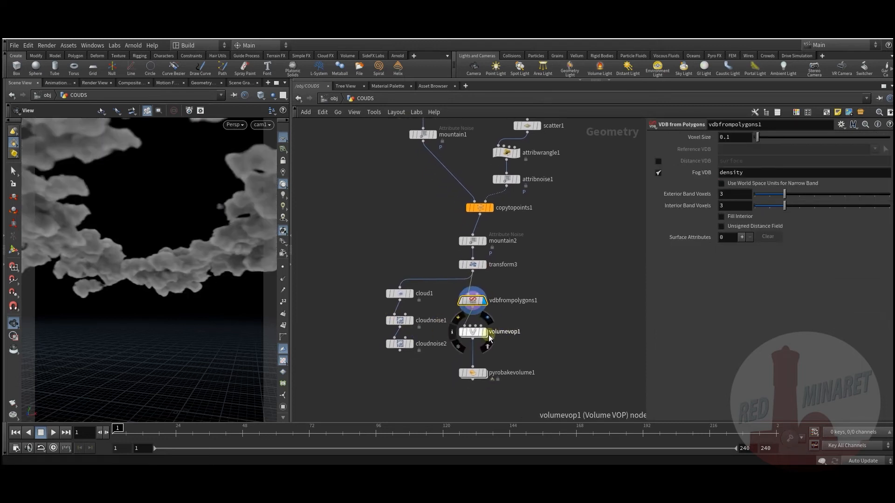
{"action": "left_click", "coordinate": [484, 333]}
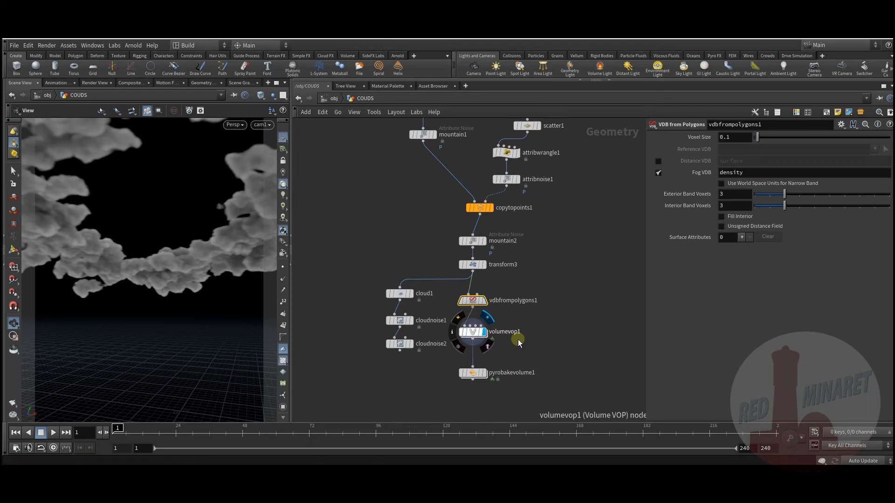
{"action": "middle_click_drag", "start_coordinate": [520, 342], "coordinate": [523, 361]}
{"action": "left_click", "coordinate": [487, 370]}
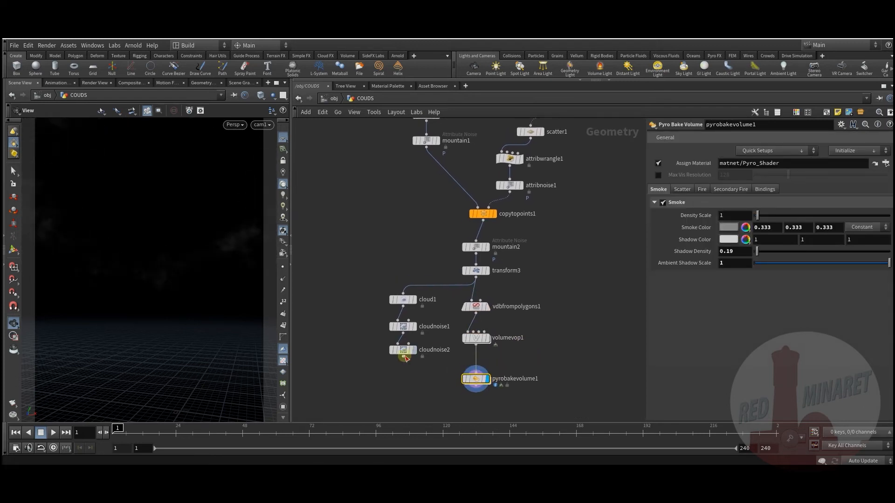
Display cloudnoise2, cloud1 and cloudnoise2 again to compare the raw cloud volume with its noise displacement
{"action": "left_click", "coordinate": [413, 350]}
{"action": "left_click", "coordinate": [402, 353]}
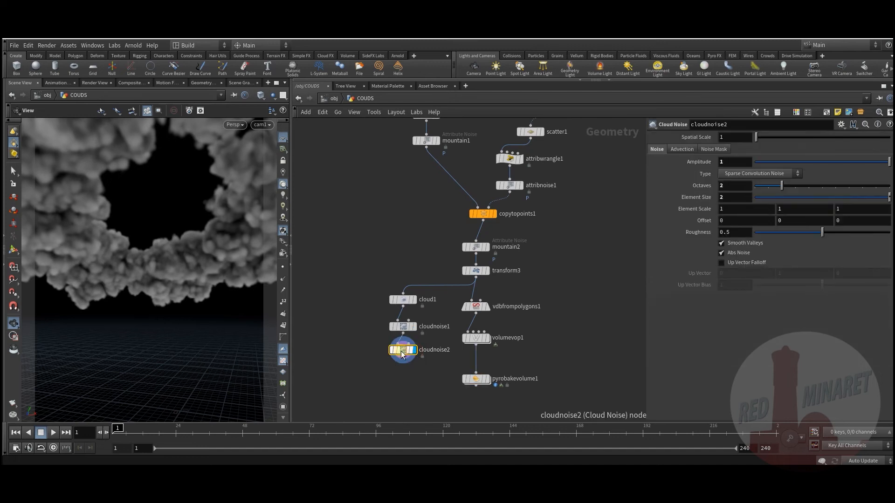
{"action": "left_click", "coordinate": [414, 300]}
{"action": "left_click", "coordinate": [402, 301]}
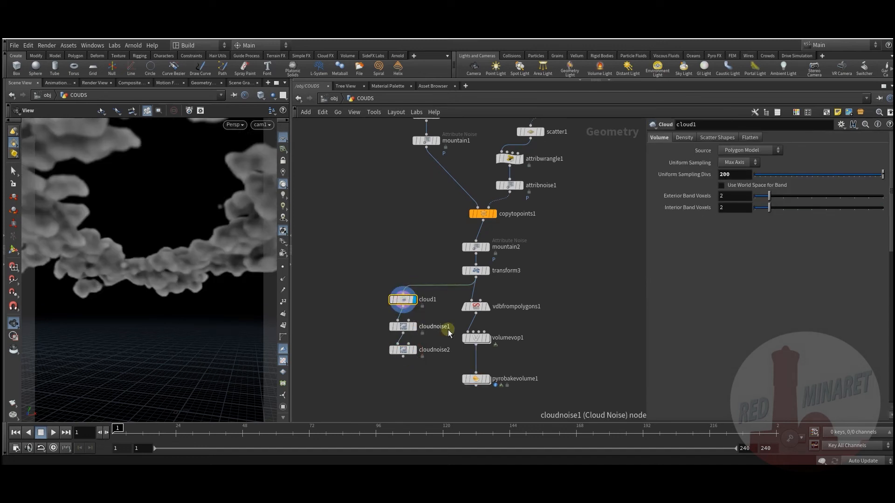
{"action": "left_click", "coordinate": [414, 350]}
{"action": "left_click", "coordinate": [401, 349]}
{"action": "middle_click_drag", "start_coordinate": [530, 350], "coordinate": [528, 337]}
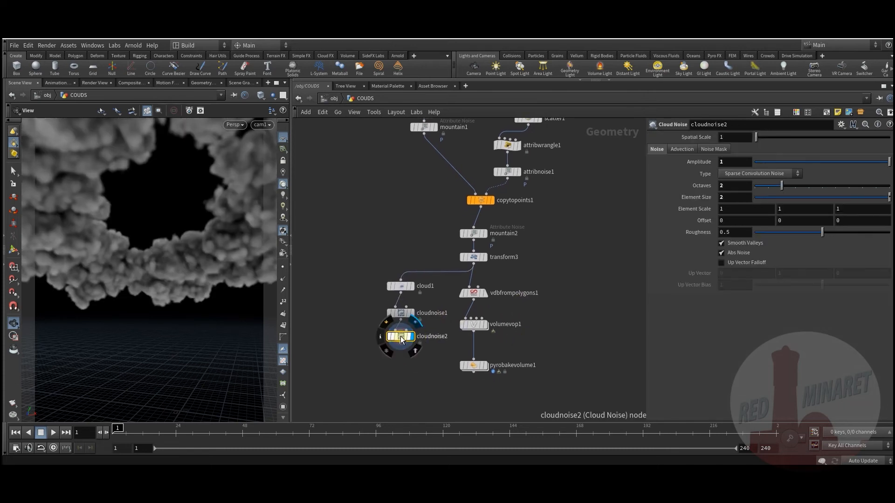
Move cloud1, cloudnoise1 and cloudnoise2 a little further from the VDB branch, and select each branch in turn to compare them
{"action": "left_click_drag", "start_coordinate": [367, 363], "coordinate": [382, 287]}
{"action": "left_click", "coordinate": [386, 381]}
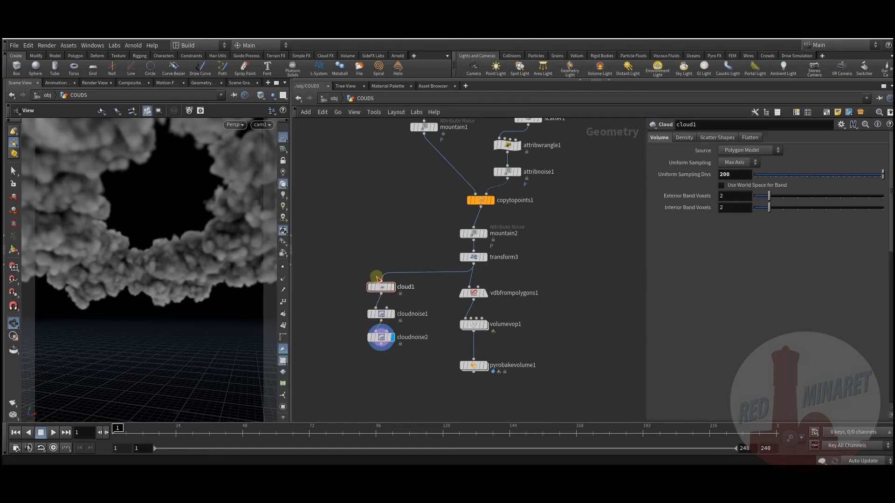
{"action": "left_click_drag", "start_coordinate": [341, 269], "coordinate": [382, 367]}
{"action": "left_click", "coordinate": [375, 247]}
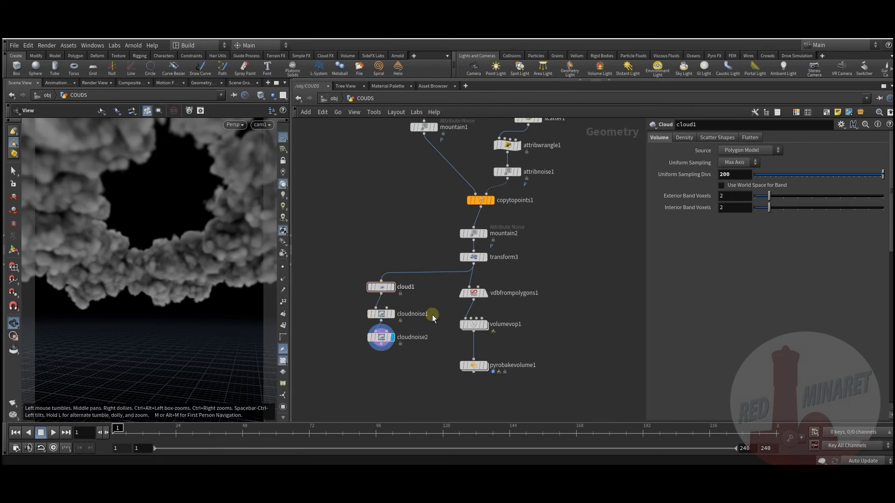
{"action": "left_click_drag", "start_coordinate": [347, 266], "coordinate": [394, 356]}
{"action": "left_click", "coordinate": [473, 365]}
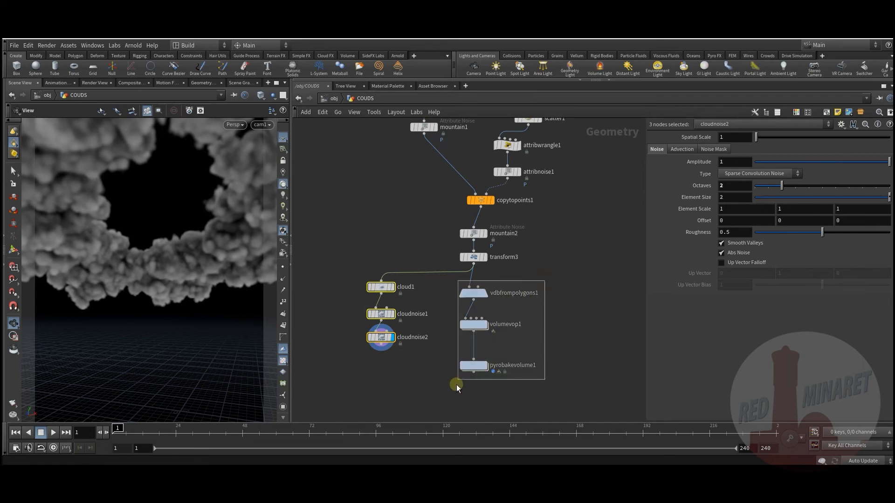
Return to the object level and turn on the display of BG_FENCE, TREE and FOG
{"action": "left_click", "coordinate": [334, 99]}
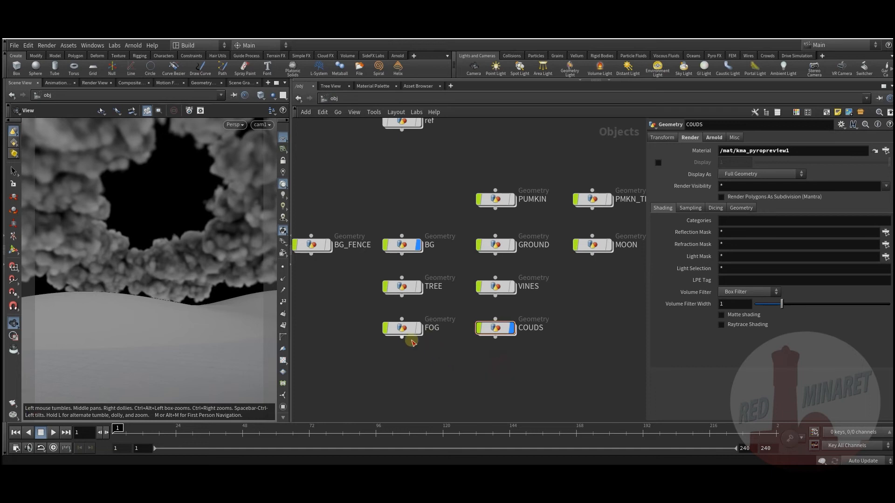
{"action": "scroll", "coordinate": [426, 371], "scroll_direction": "down", "scroll_amount": 2}
{"action": "left_click", "coordinate": [373, 277]}
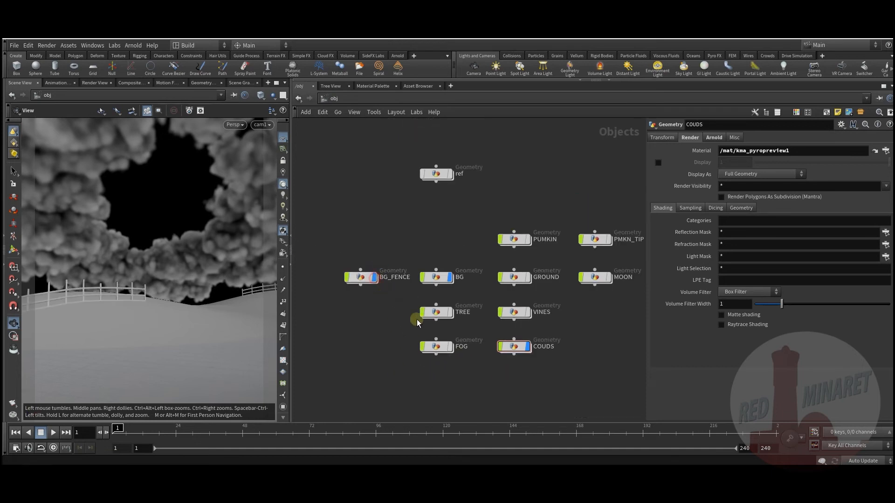
{"action": "left_click_drag", "start_coordinate": [420, 379], "coordinate": [448, 304]}
{"action": "left_click", "coordinate": [450, 314]}
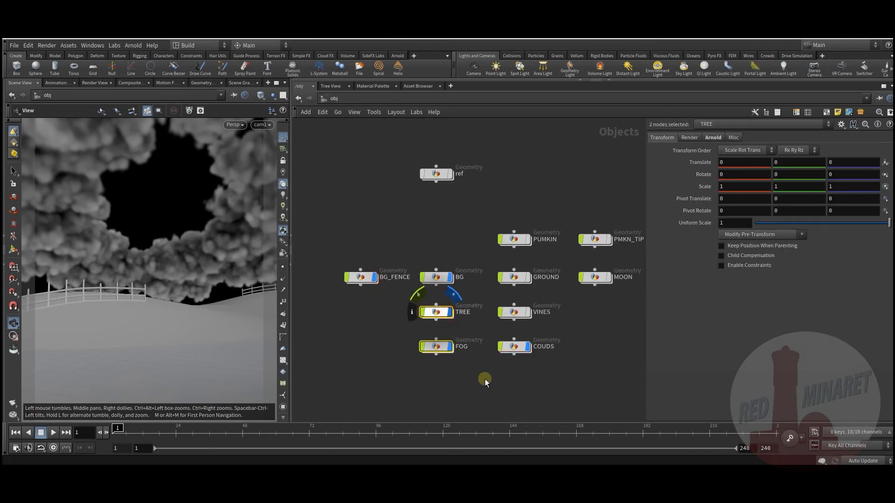
{"action": "left_click", "coordinate": [501, 378]}
Turn on the display of the MOON, PMKN_TIP, PUMKIN and GROUND objects
{"action": "middle_click_drag", "start_coordinate": [581, 323], "coordinate": [513, 326]}
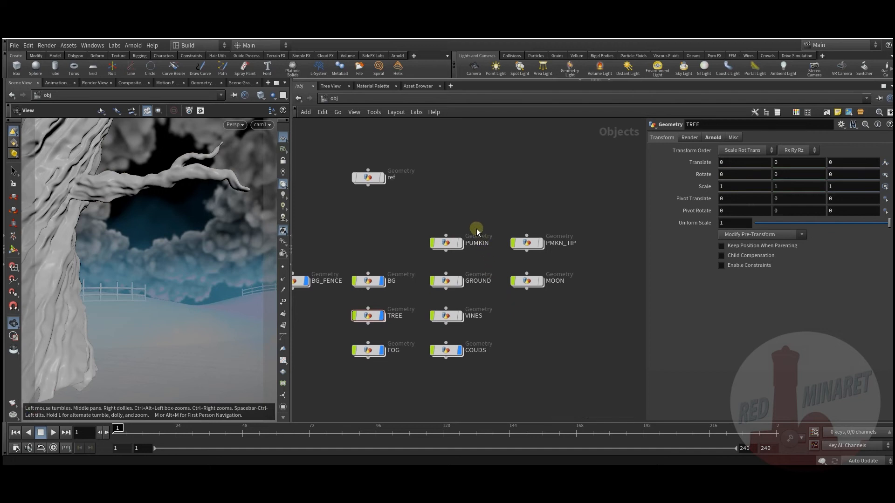
{"action": "left_click", "coordinate": [539, 283]}
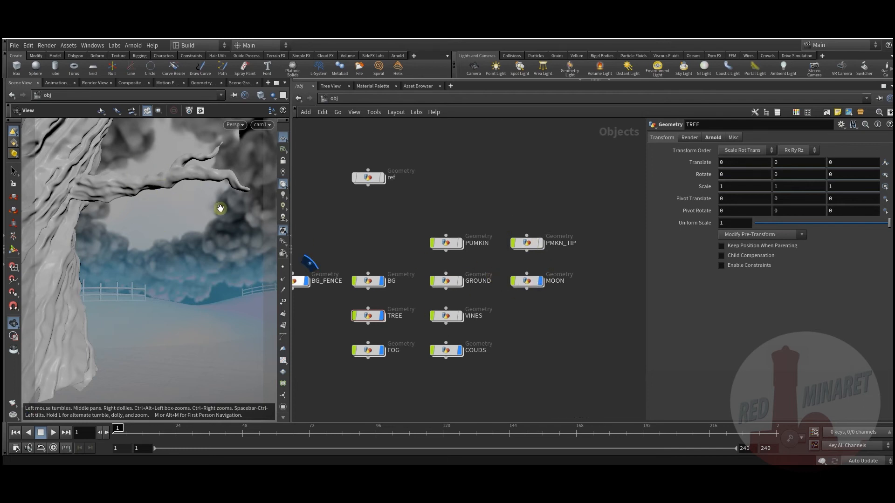
{"action": "left_click", "coordinate": [541, 243]}
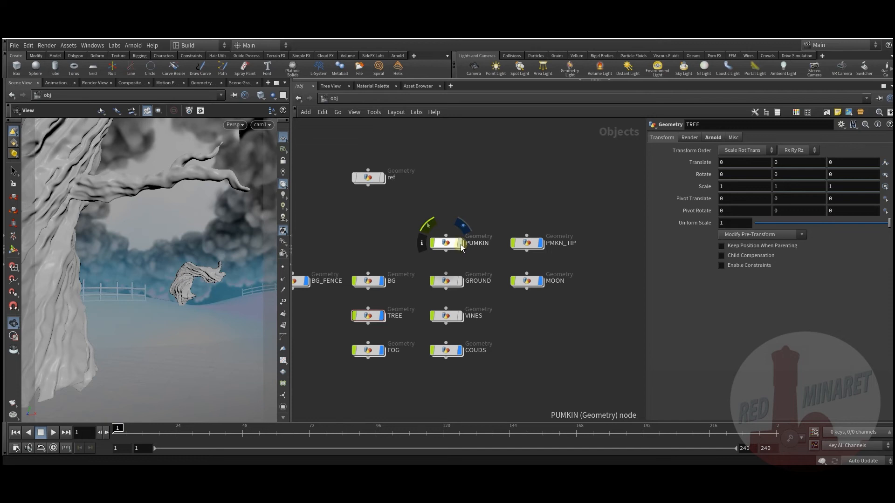
{"action": "left_click", "coordinate": [461, 246]}
{"action": "left_click", "coordinate": [461, 282]}
Open lopnet1 and examine the Solaris network with its Karma render through cam1
{"action": "middle_click_drag", "start_coordinate": [505, 343], "coordinate": [529, 294]}
{"action": "middle_click_drag", "start_coordinate": [413, 198], "coordinate": [378, 242]}
{"action": "middle_click_drag", "start_coordinate": [536, 346], "coordinate": [498, 203]}
{"action": "double_click", "coordinate": [512, 384]}
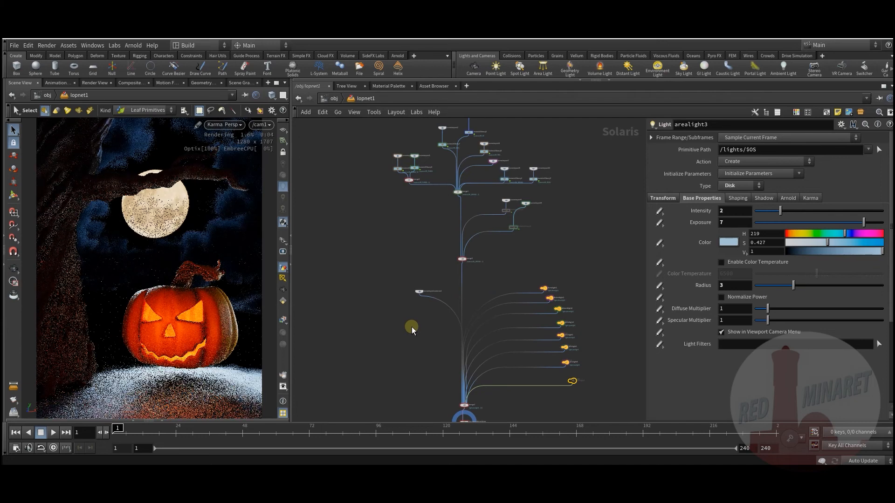
{"action": "middle_click_drag", "start_coordinate": [379, 309], "coordinate": [393, 339]}
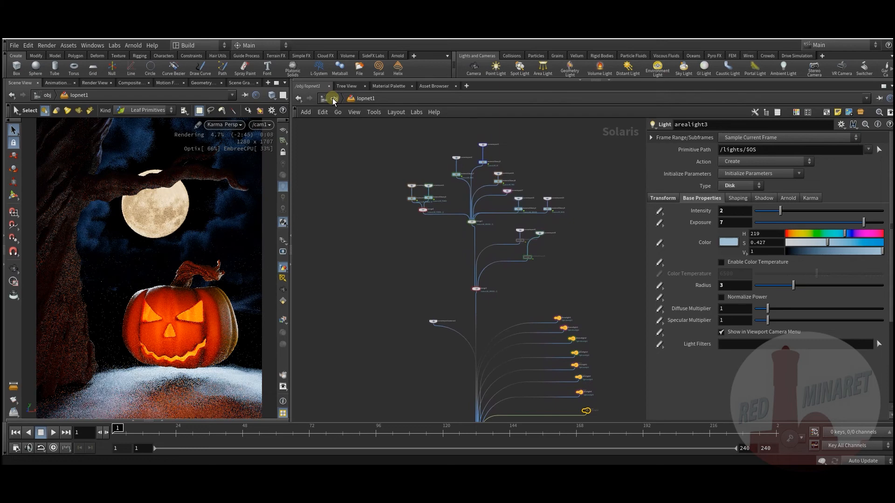
Inside the COUDS object, select pyrobakevolume1 and cloudnoise2 in turn to compare the two cloud outputs, keeping cloudnoise2 displayed
{"action": "left_click", "coordinate": [331, 99]}
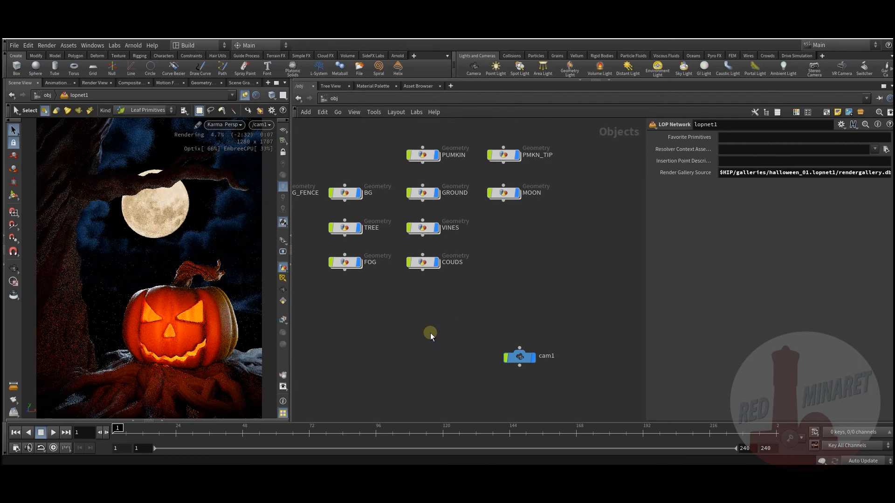
{"action": "middle_click_drag", "start_coordinate": [411, 310], "coordinate": [471, 368]}
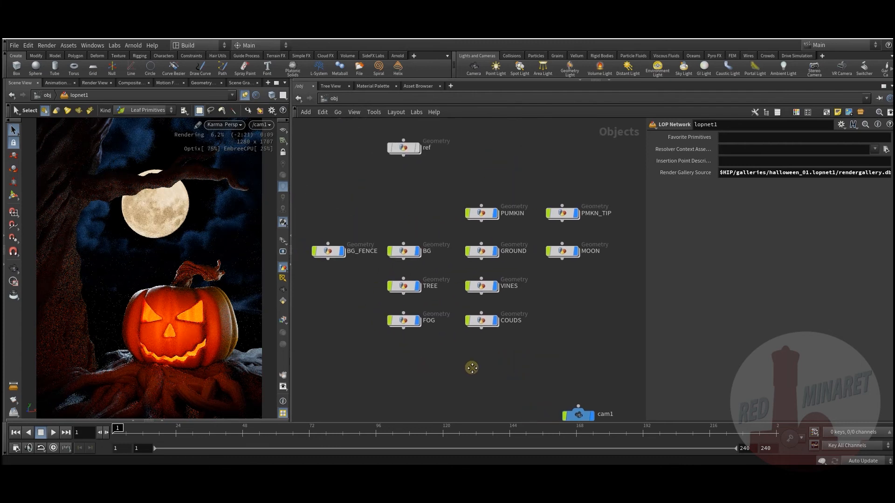
{"action": "double_click", "coordinate": [486, 321]}
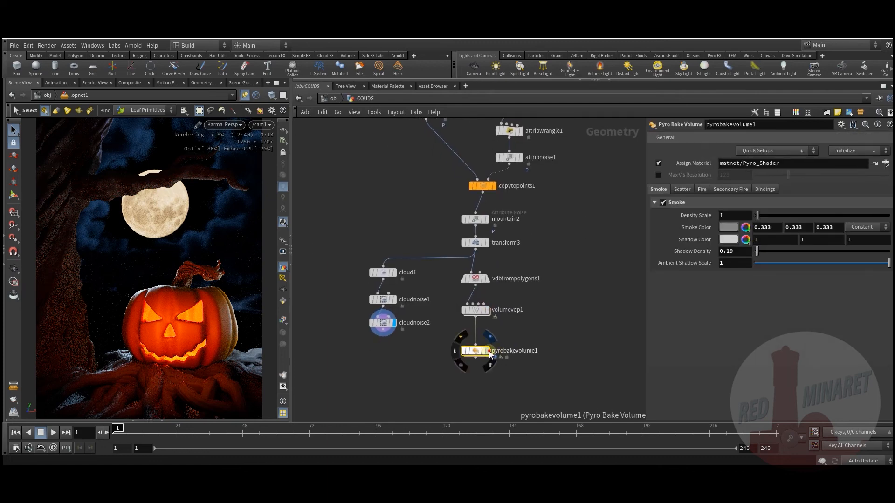
{"action": "left_click", "coordinate": [487, 351]}
{"action": "left_click", "coordinate": [395, 322]}
{"action": "middle_click_drag", "start_coordinate": [409, 365], "coordinate": [418, 381]}
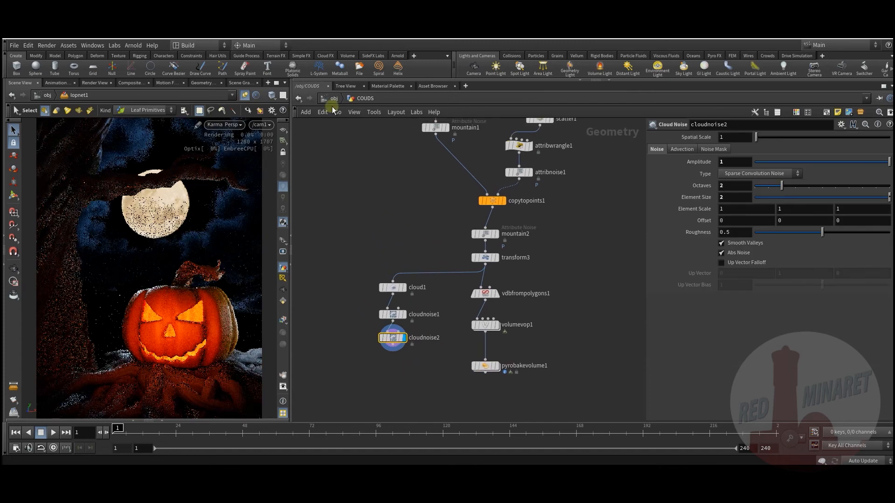
Go back to the object level and reopen lopnet1
{"action": "left_click", "coordinate": [334, 99]}
{"action": "middle_click_drag", "start_coordinate": [483, 364], "coordinate": [409, 284]}
{"action": "middle_click_drag", "start_coordinate": [417, 350], "coordinate": [409, 270]}
{"action": "double_click", "coordinate": [470, 334]}
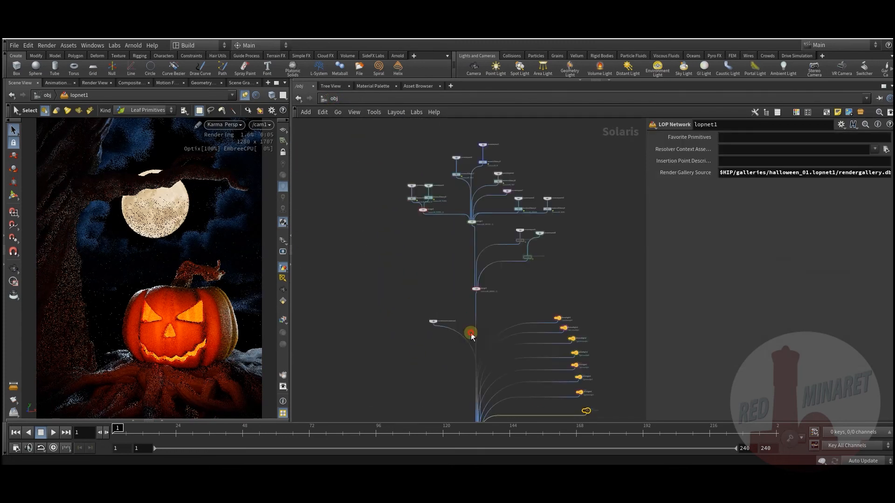
Select all the scene import, material and merge nodes above the lights to examine how the objects enter Solaris
{"action": "left_click_drag", "start_coordinate": [355, 140], "coordinate": [545, 281]}
{"action": "left_click_drag", "start_coordinate": [372, 128], "coordinate": [550, 285]}
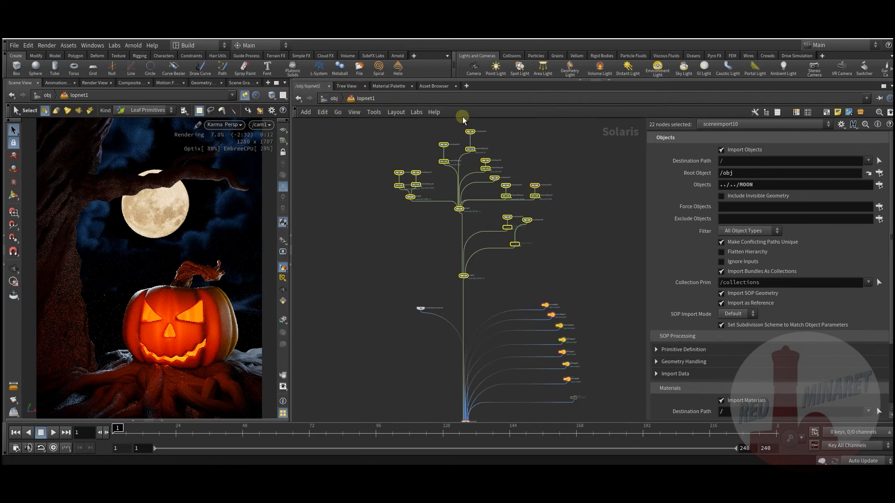
{"action": "left_click_drag", "start_coordinate": [376, 125], "coordinate": [558, 282]}
{"action": "left_click_drag", "start_coordinate": [368, 131], "coordinate": [562, 281]}
{"action": "left_click_drag", "start_coordinate": [376, 126], "coordinate": [573, 281]}
{"action": "middle_click_drag", "start_coordinate": [491, 290], "coordinate": [465, 312]}
{"action": "left_click_drag", "start_coordinate": [341, 141], "coordinate": [537, 304]}
{"action": "middle_click_drag", "start_coordinate": [475, 320], "coordinate": [470, 254]}
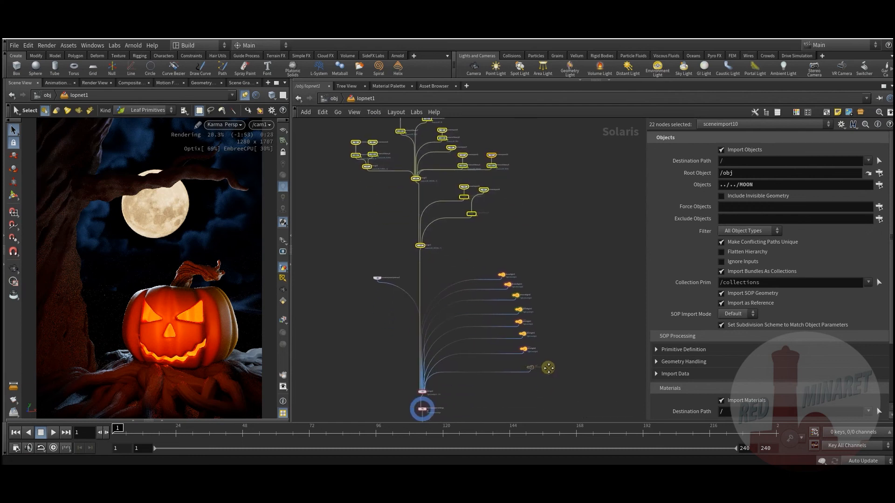
Select the seven lights from domelight1 to arealight4 and bypass them all
{"action": "scroll", "coordinate": [513, 260], "scroll_direction": "up", "scroll_amount": 5}
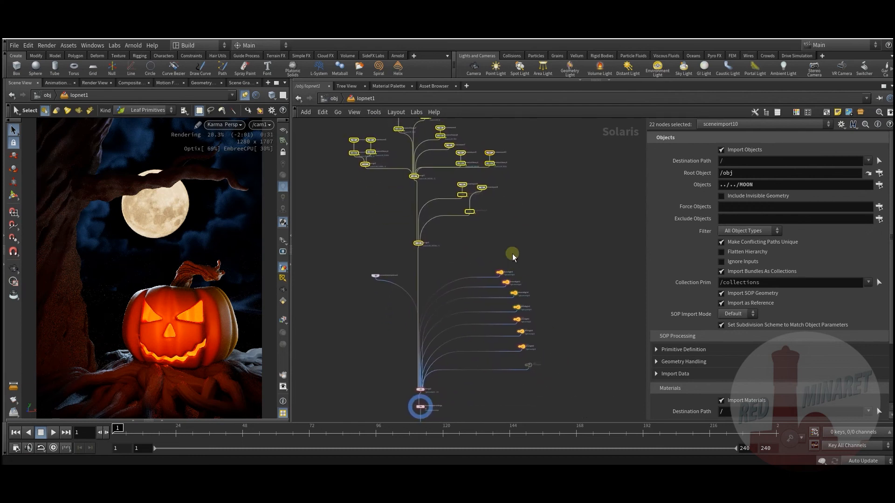
{"action": "scroll", "coordinate": [503, 268], "scroll_direction": "up", "scroll_amount": 5}
{"action": "middle_click_drag", "start_coordinate": [513, 324], "coordinate": [455, 160]}
{"action": "scroll", "coordinate": [484, 191], "scroll_direction": "down", "scroll_amount": 5}
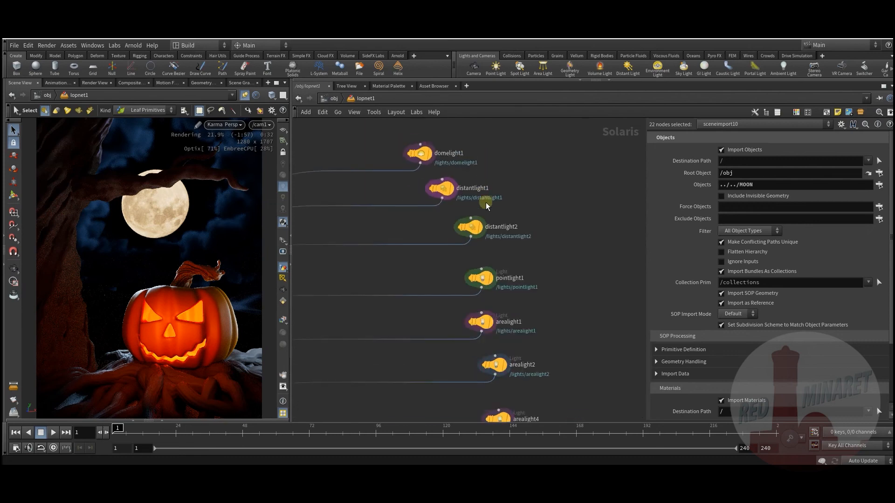
{"action": "left_click_drag", "start_coordinate": [444, 154], "coordinate": [534, 314]}
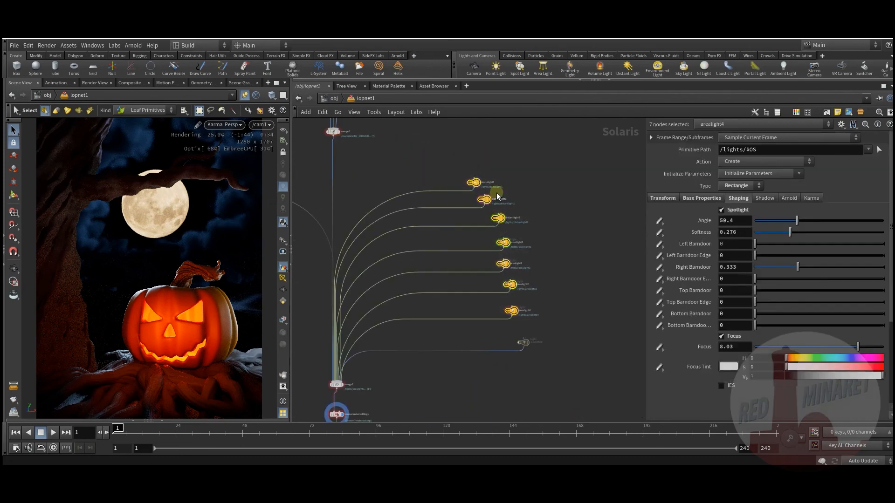
{"action": "key", "text": "f"}
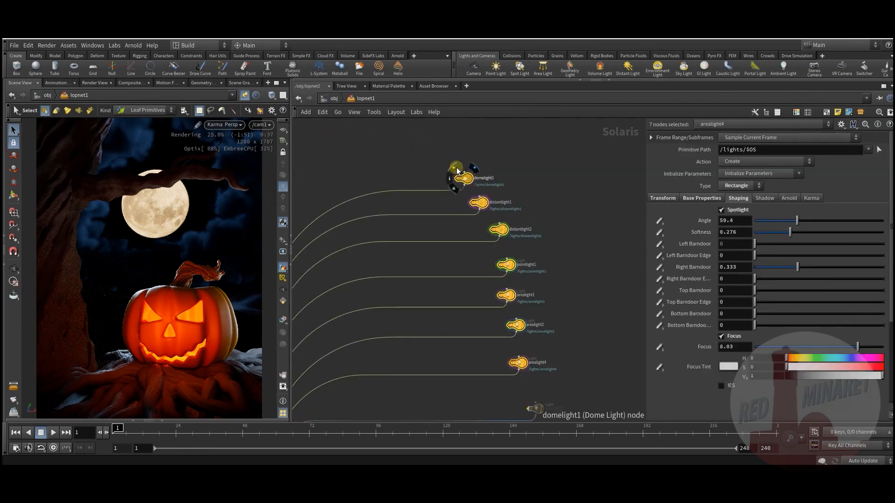
{"action": "middle_click_drag", "start_coordinate": [517, 158], "coordinate": [536, 199]}
{"action": "scroll", "coordinate": [530, 177], "scroll_direction": "up", "scroll_amount": 2}
{"action": "left_click", "coordinate": [533, 187]}
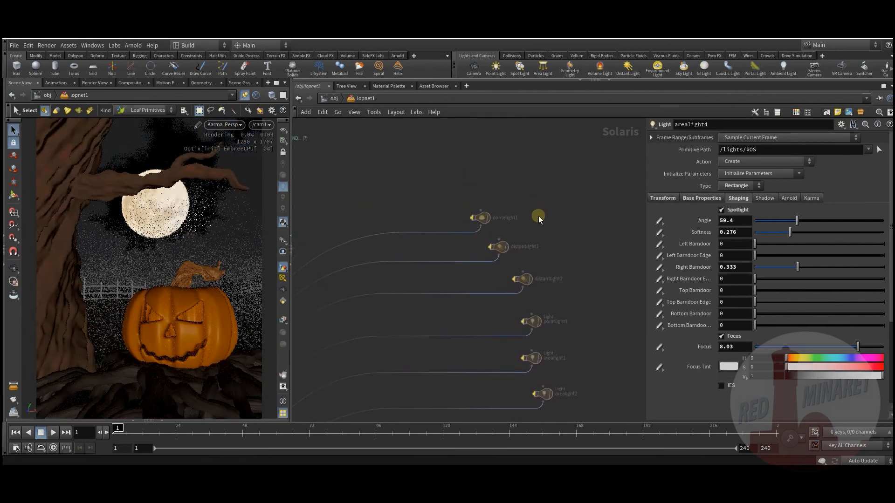
Re-enable domelight1, shift it slightly away from distantlight1, and examine its intensity and color settings
{"action": "scroll", "coordinate": [534, 254], "scroll_direction": "down", "scroll_amount": 1}
{"action": "middle_click_drag", "start_coordinate": [534, 255], "coordinate": [546, 199]}
{"action": "scroll", "coordinate": [546, 199], "scroll_direction": "down", "scroll_amount": 2}
{"action": "middle_click_drag", "start_coordinate": [557, 340], "coordinate": [488, 388]}
{"action": "scroll", "coordinate": [501, 191], "scroll_direction": "up", "scroll_amount": 2}
{"action": "scroll", "coordinate": [482, 230], "scroll_direction": "up", "scroll_amount": 1}
{"action": "scroll", "coordinate": [463, 253], "scroll_direction": "up", "scroll_amount": 2}
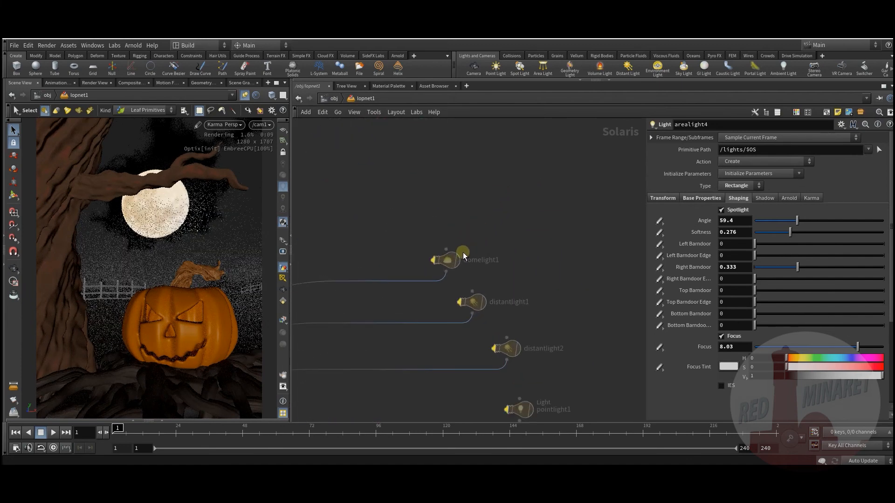
{"action": "left_click", "coordinate": [427, 246]}
{"action": "left_click_drag", "start_coordinate": [447, 261], "coordinate": [450, 246]}
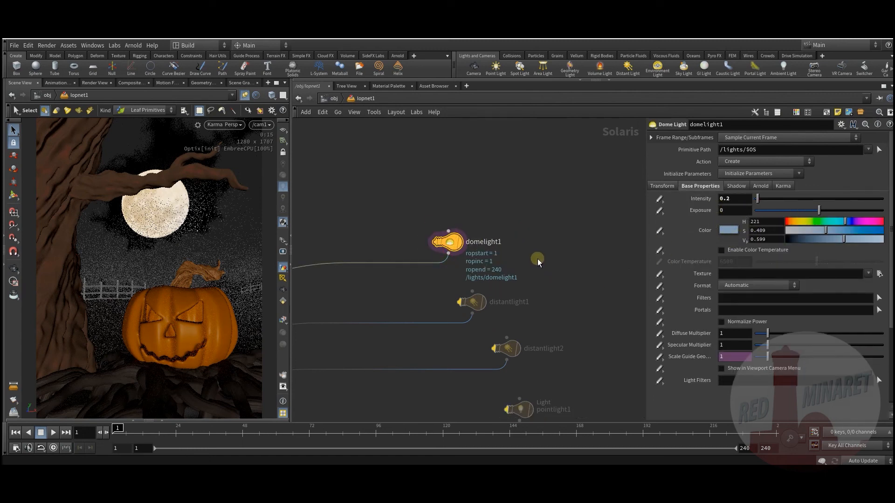
{"action": "key", "text": "h"}
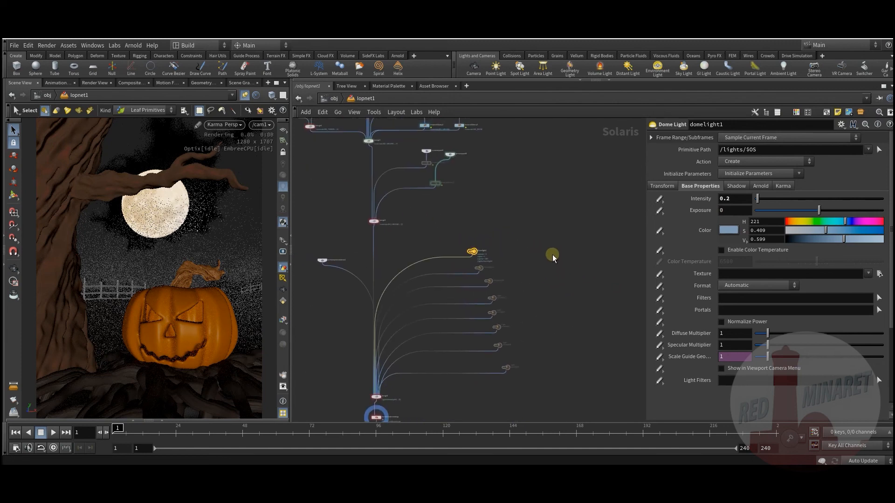
{"action": "middle_click_drag", "start_coordinate": [527, 255], "coordinate": [527, 265]}
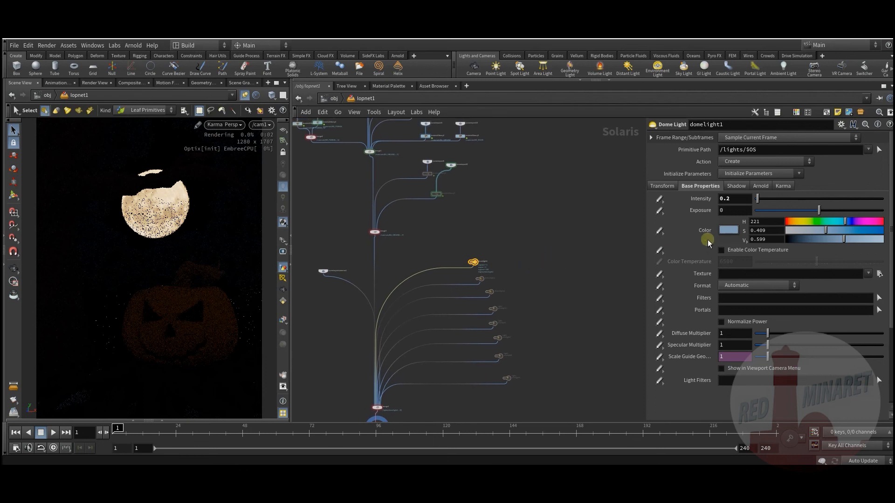
Select the karmarendersettings node below the light merge to examine its render settings
{"action": "middle_click_drag", "start_coordinate": [579, 338], "coordinate": [601, 239]}
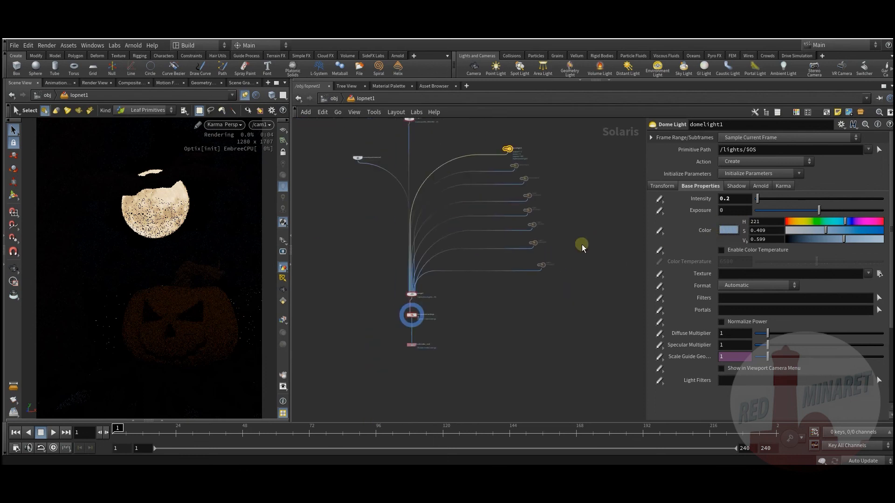
{"action": "scroll", "coordinate": [424, 351], "scroll_direction": "up", "scroll_amount": 3}
{"action": "left_click_drag", "start_coordinate": [347, 303], "coordinate": [433, 330]}
Re-enable distantlight1 and examine its intensity, exposure and color settings
{"action": "middle_click_drag", "start_coordinate": [553, 291], "coordinate": [460, 398]}
{"action": "middle_click_drag", "start_coordinate": [537, 183], "coordinate": [551, 274]}
{"action": "scroll", "coordinate": [508, 237], "scroll_direction": "up", "scroll_amount": 4}
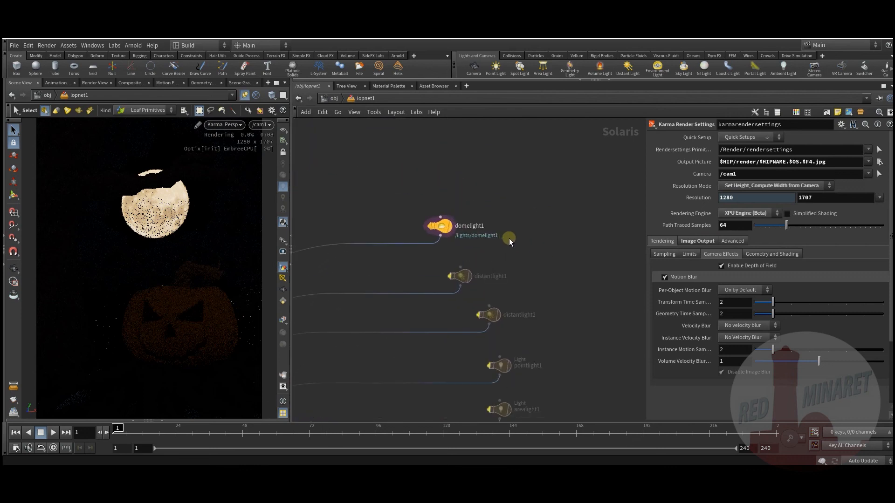
{"action": "left_click", "coordinate": [456, 277]}
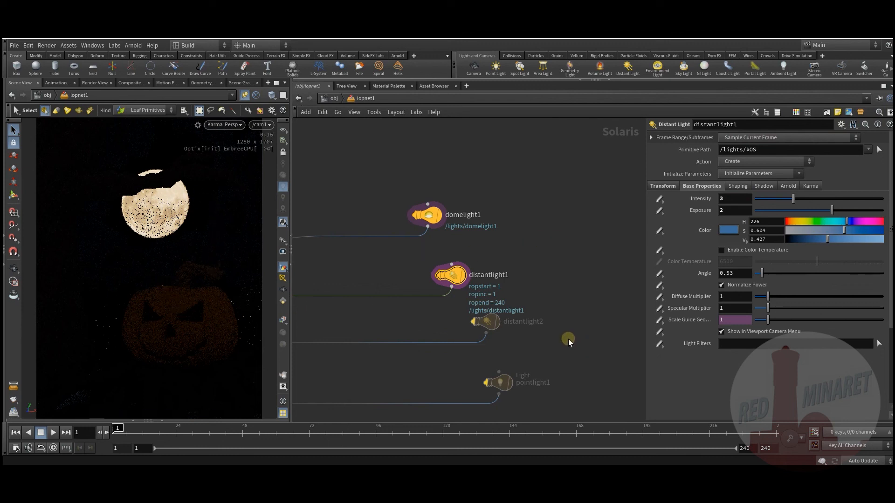
{"action": "middle_click_drag", "start_coordinate": [569, 341], "coordinate": [562, 310]}
{"action": "scroll", "coordinate": [559, 308], "scroll_direction": "down", "scroll_amount": 8}
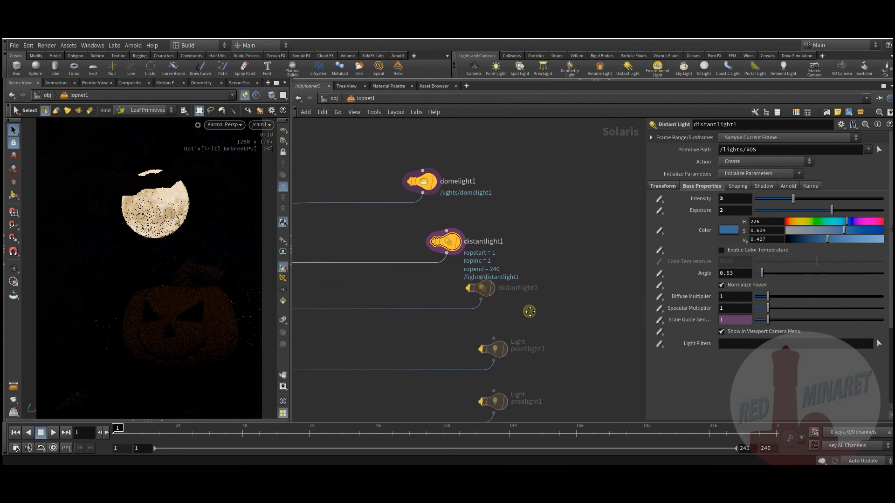
{"action": "middle_click_drag", "start_coordinate": [579, 319], "coordinate": [595, 368]}
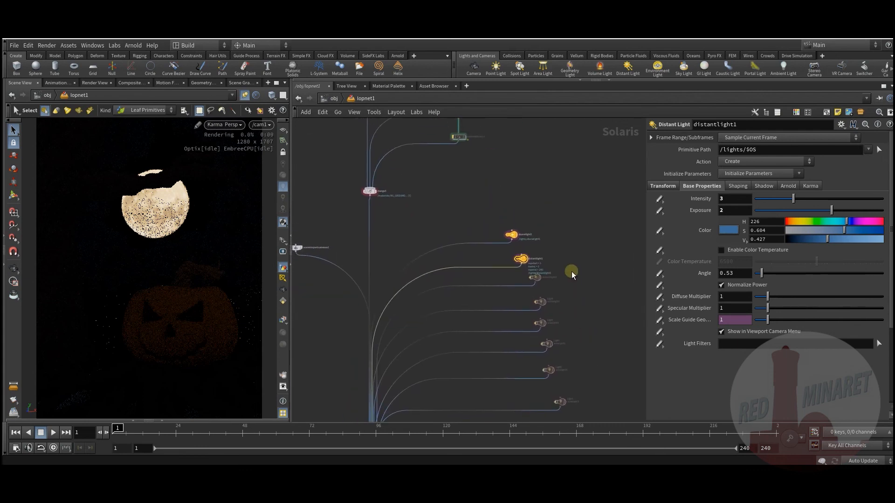
Shift distantlight2 slightly away from distantlight1 and re-enable it
{"action": "scroll", "coordinate": [542, 237], "scroll_direction": "up", "scroll_amount": 5}
{"action": "middle_click_drag", "start_coordinate": [574, 283], "coordinate": [574, 269]}
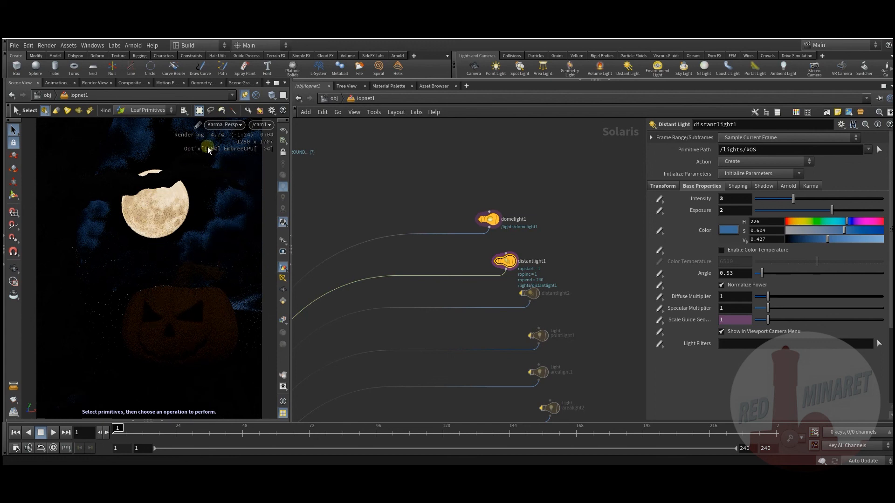
{"action": "left_click_drag", "start_coordinate": [528, 293], "coordinate": [527, 298]}
{"action": "left_click", "coordinate": [516, 286]}
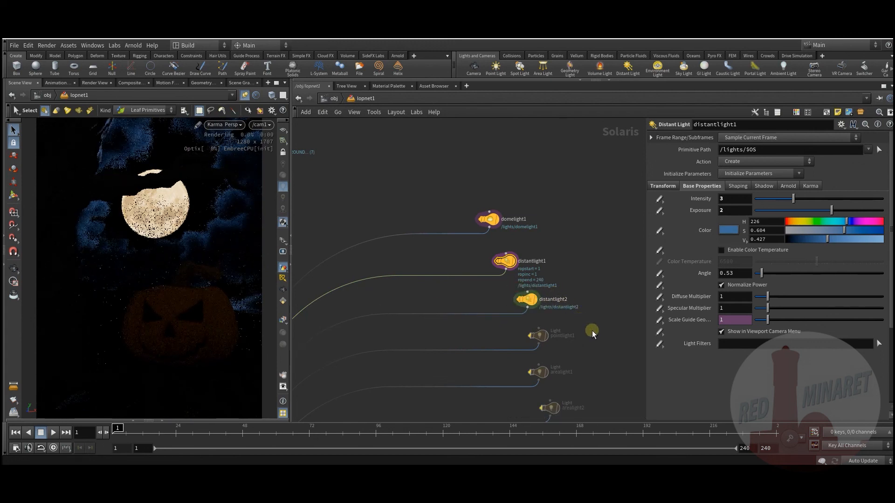
Re-enable pointlight1 and arealight1, and select arealight1 to examine its exposure and color settings
{"action": "middle_click_drag", "start_coordinate": [592, 330], "coordinate": [576, 310]}
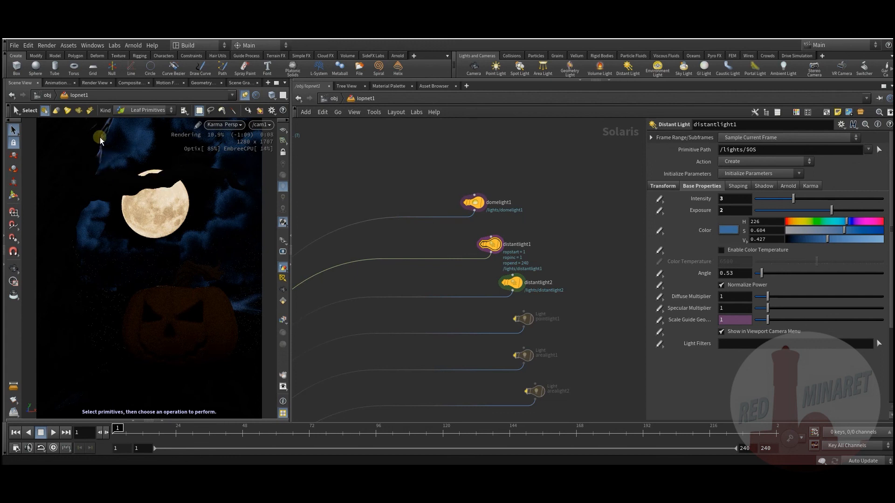
{"action": "left_click", "coordinate": [508, 306]}
{"action": "middle_click_drag", "start_coordinate": [593, 349], "coordinate": [579, 329]}
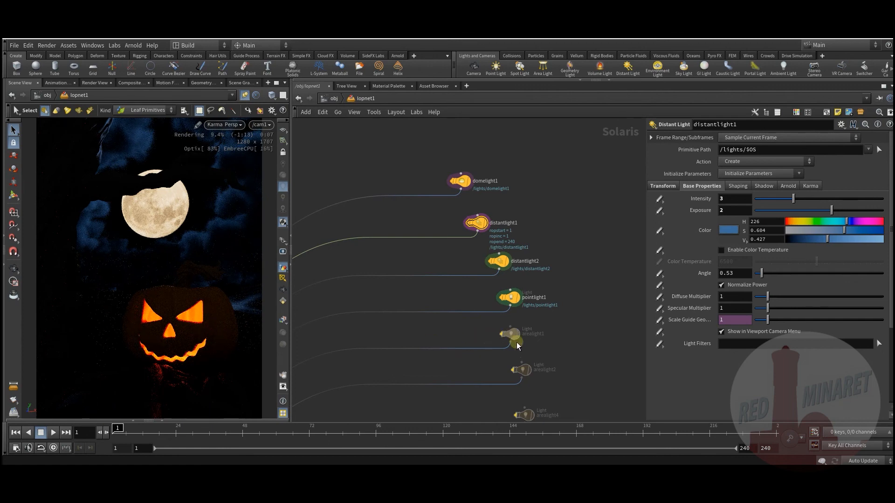
{"action": "left_click", "coordinate": [498, 322]}
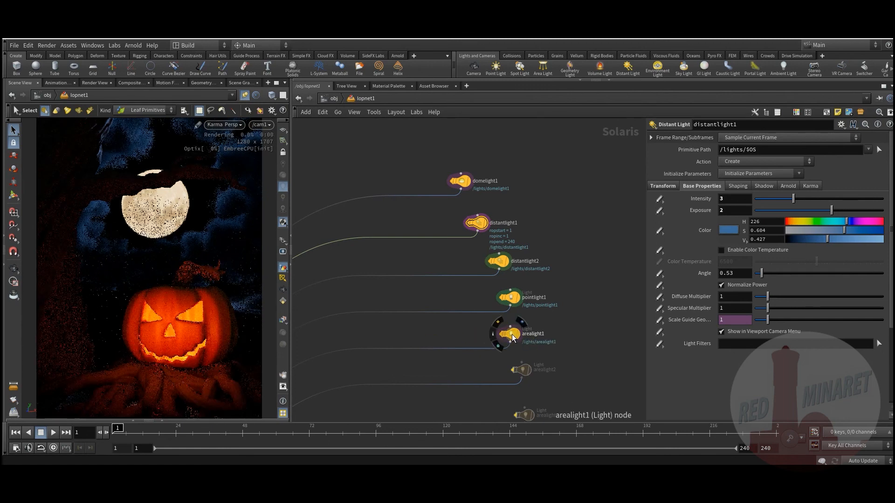
{"action": "left_click", "coordinate": [512, 335]}
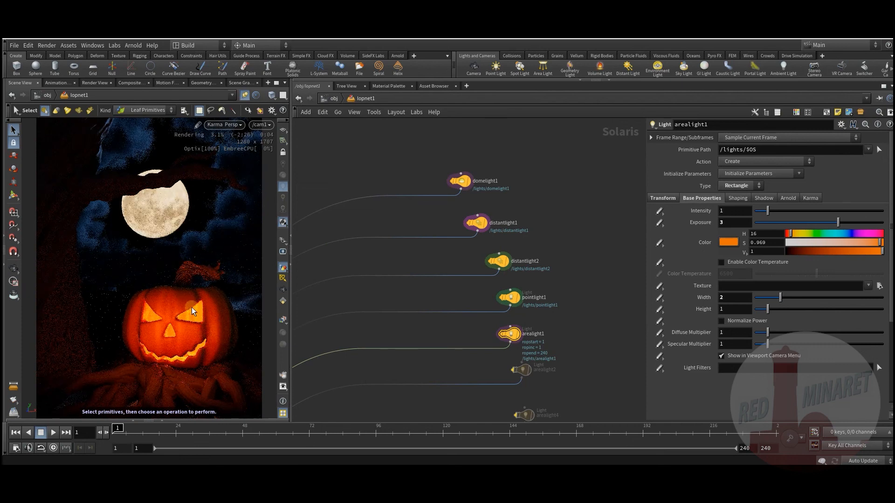
Re-enable arealight2 and arealight4 to bring back their contribution to the pumpkin render
{"action": "left_click", "coordinate": [510, 363]}
{"action": "middle_click_drag", "start_coordinate": [580, 397], "coordinate": [574, 372]}
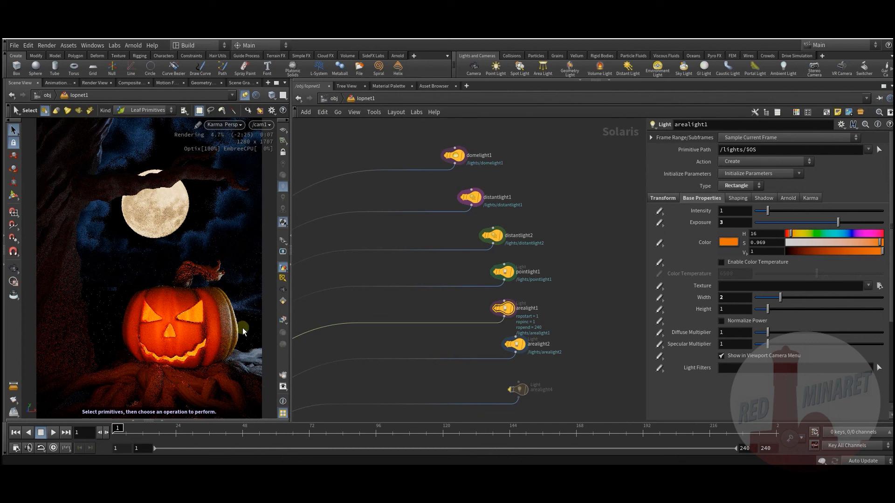
{"action": "middle_click_drag", "start_coordinate": [566, 367], "coordinate": [558, 324]}
{"action": "left_click", "coordinate": [499, 334]}
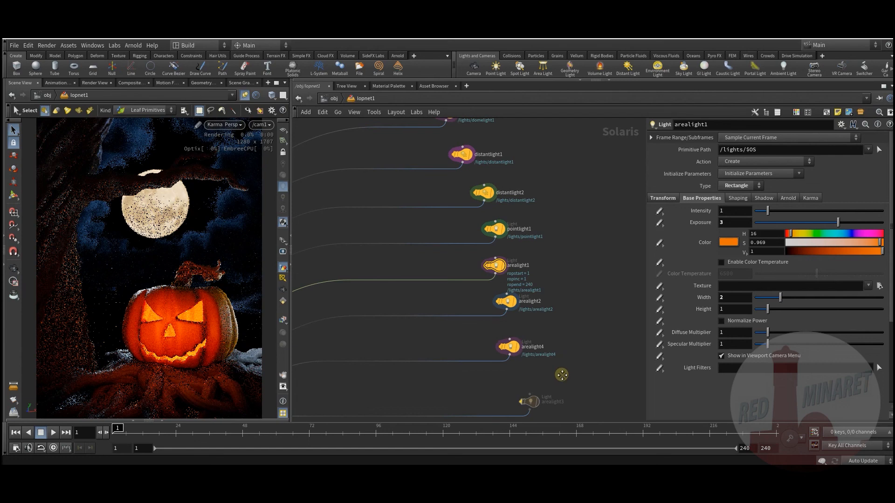
{"action": "middle_click_drag", "start_coordinate": [561, 374], "coordinate": [560, 362]}
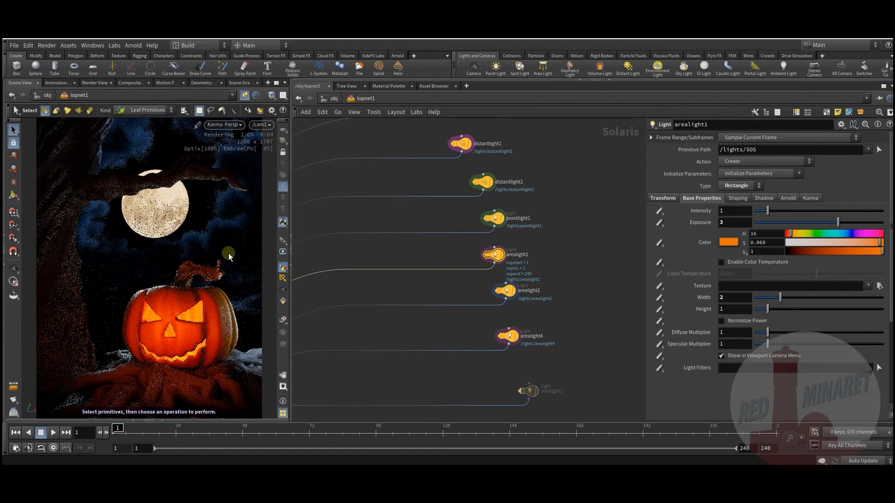
{"action": "scroll", "coordinate": [554, 312], "scroll_direction": "down", "scroll_amount": 5}
{"action": "middle_click_drag", "start_coordinate": [477, 311], "coordinate": [520, 382]}
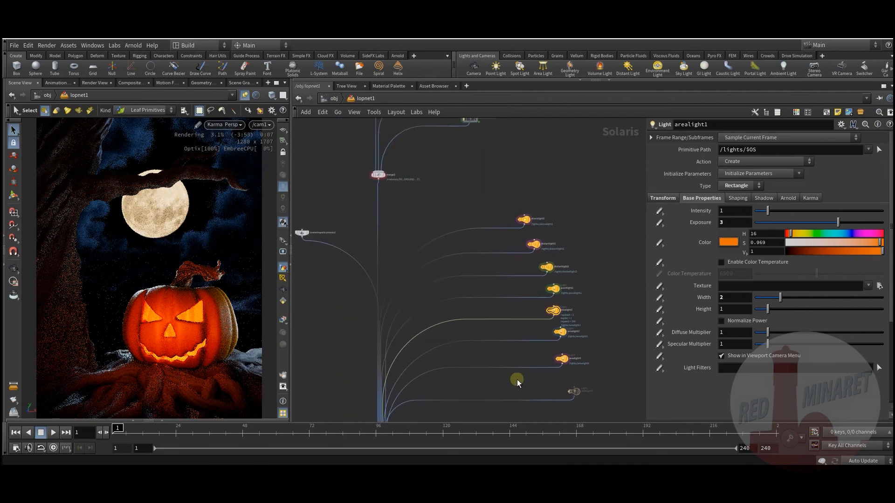
{"action": "middle_click_drag", "start_coordinate": [522, 331], "coordinate": [477, 366]}
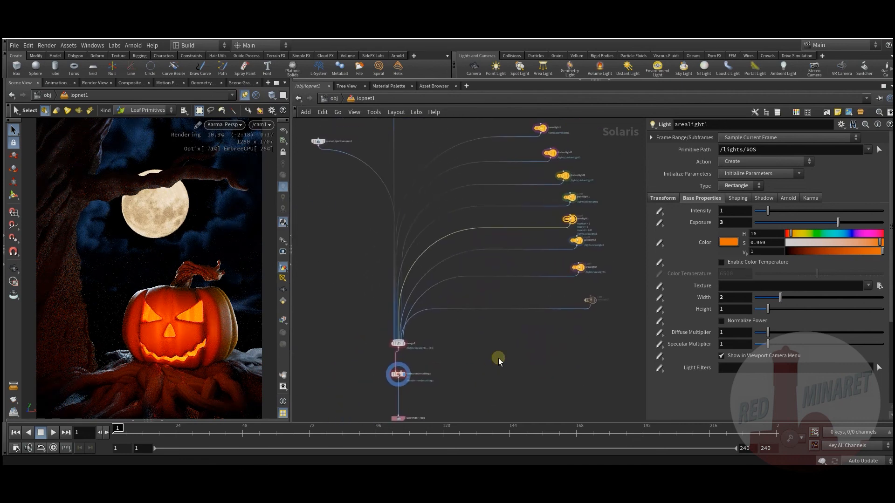
{"action": "middle_click_drag", "start_coordinate": [549, 331], "coordinate": [530, 364]}
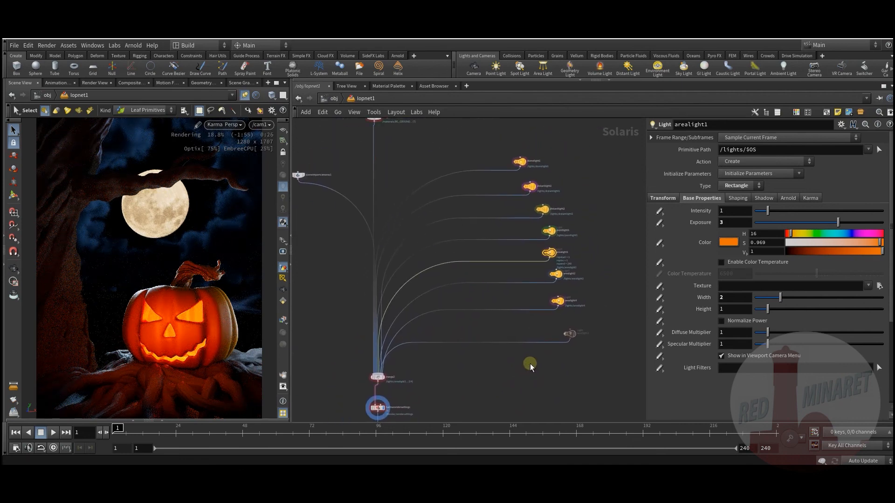
{"action": "middle_click_drag", "start_coordinate": [569, 353], "coordinate": [535, 377]}
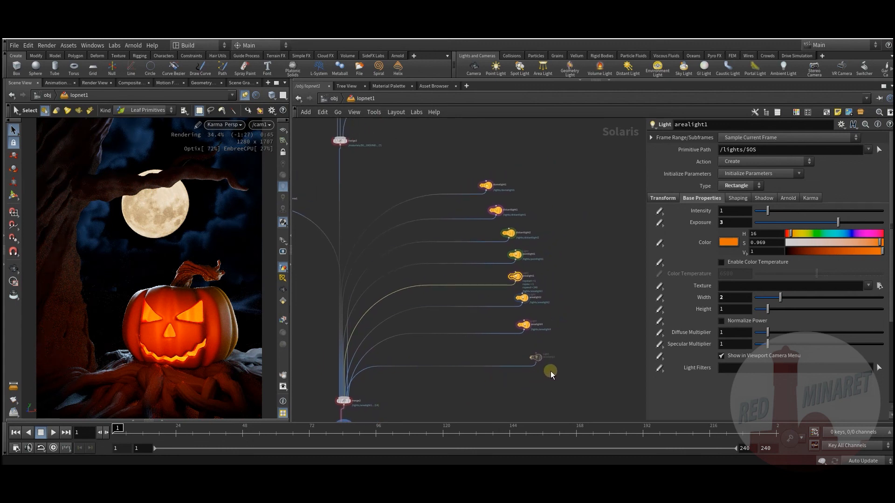
{"action": "middle_click_drag", "start_coordinate": [552, 370], "coordinate": [496, 381]}
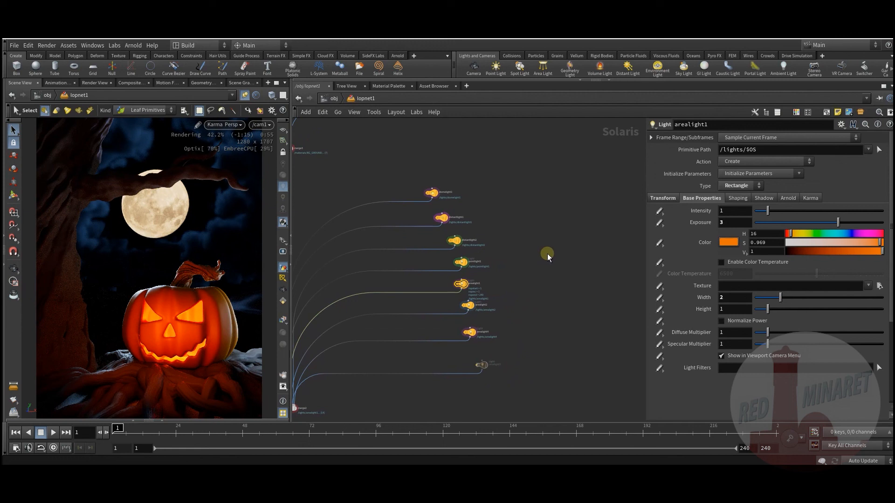